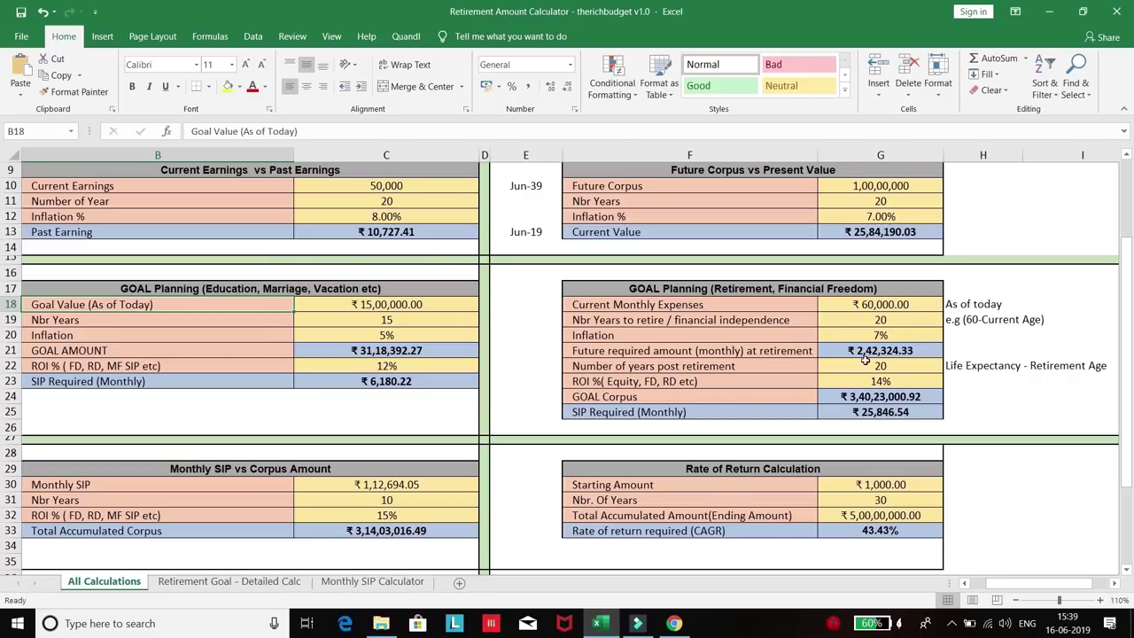
scroll(651, 377, up, 1)
scroll(651, 376, up, 2)
scroll(651, 377, down, 4)
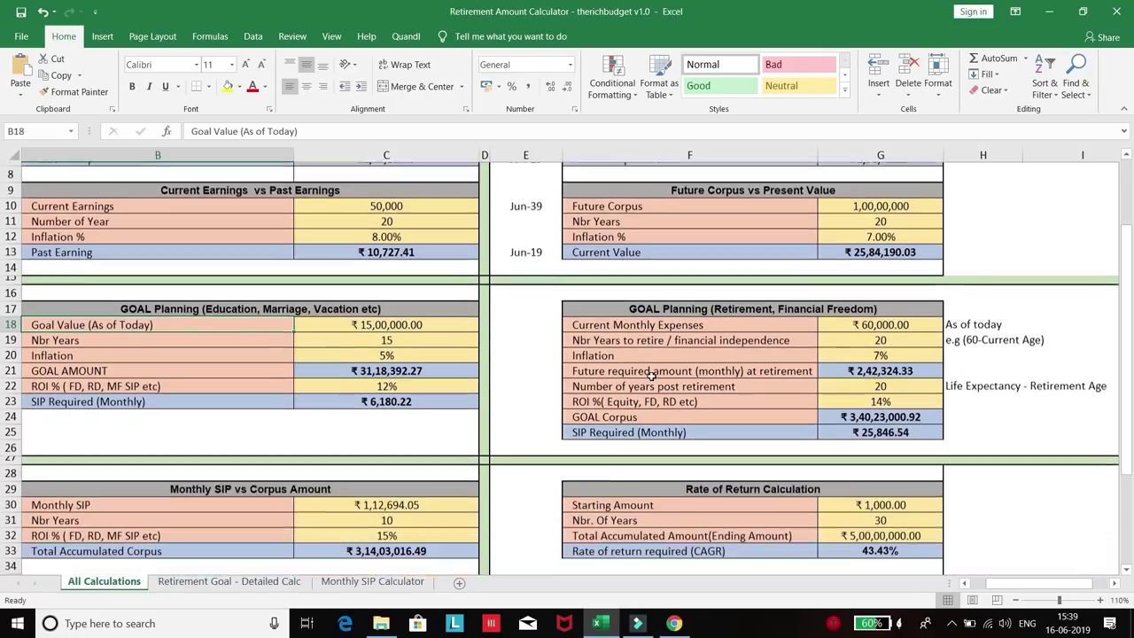
scroll(651, 377, down, 3)
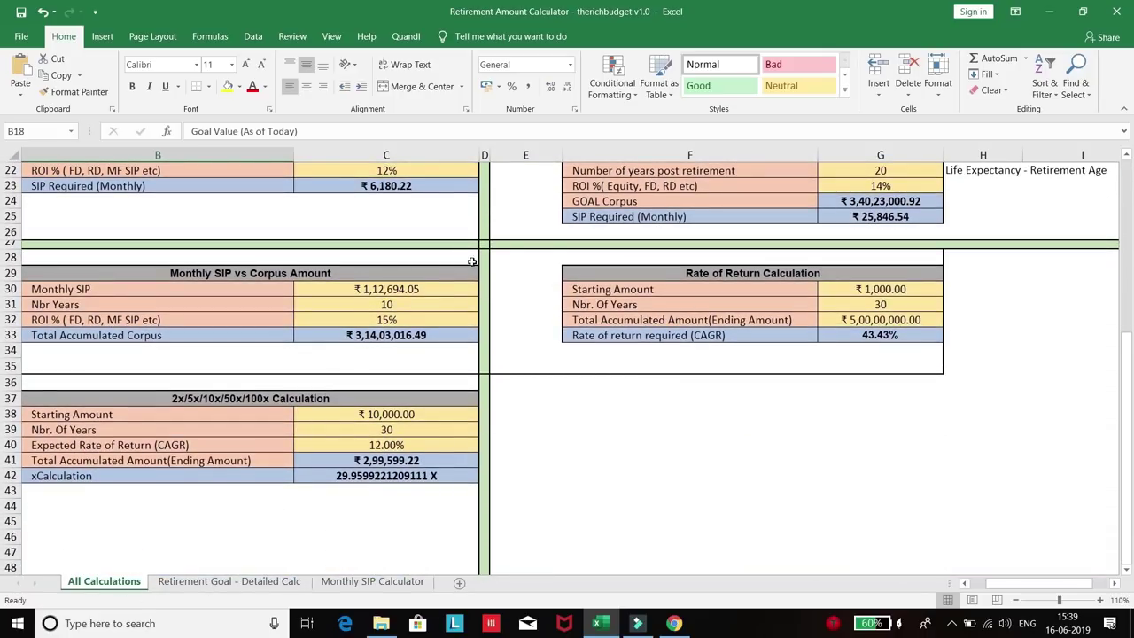
scroll(451, 210, up, 3)
scroll(452, 210, up, 4)
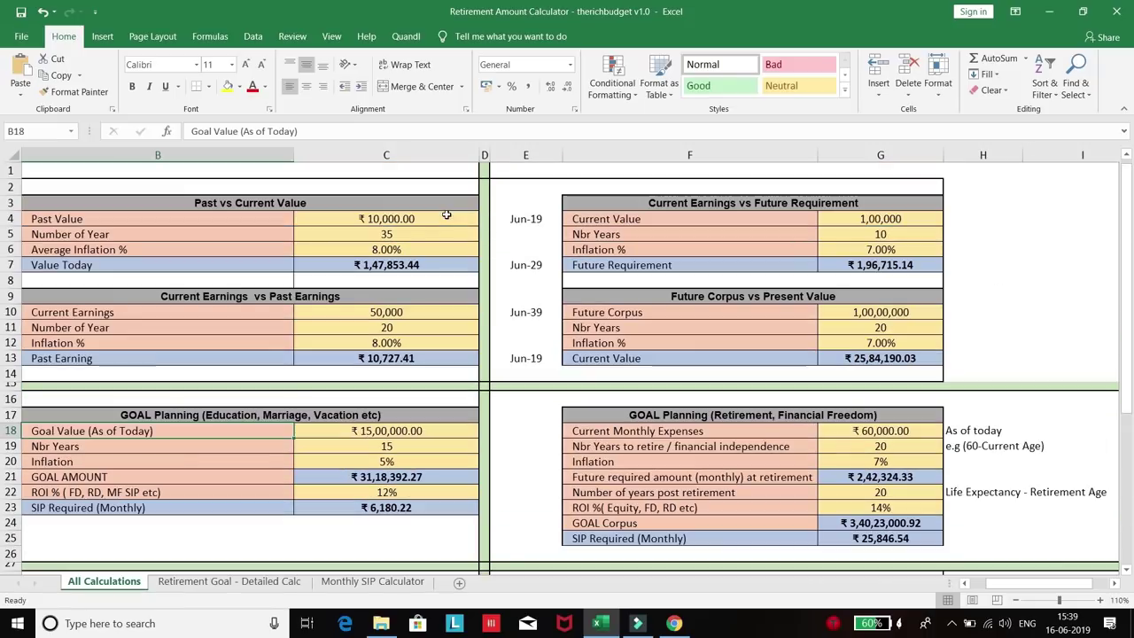
click(211, 585)
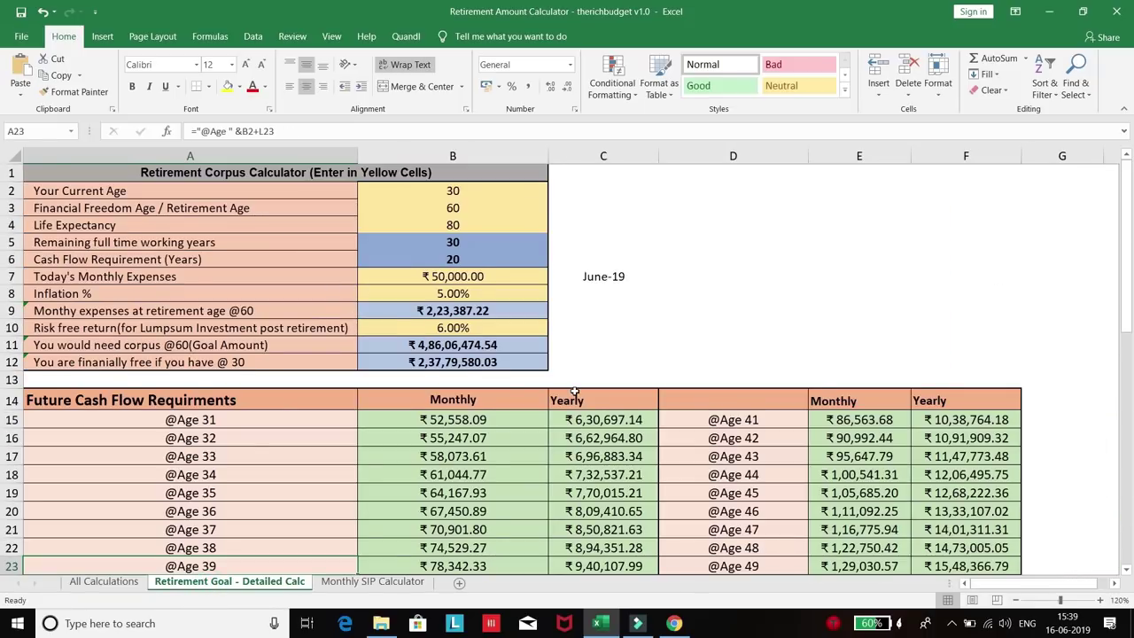
scroll(574, 392, down, 3)
scroll(574, 392, down, 4)
scroll(549, 394, up, 7)
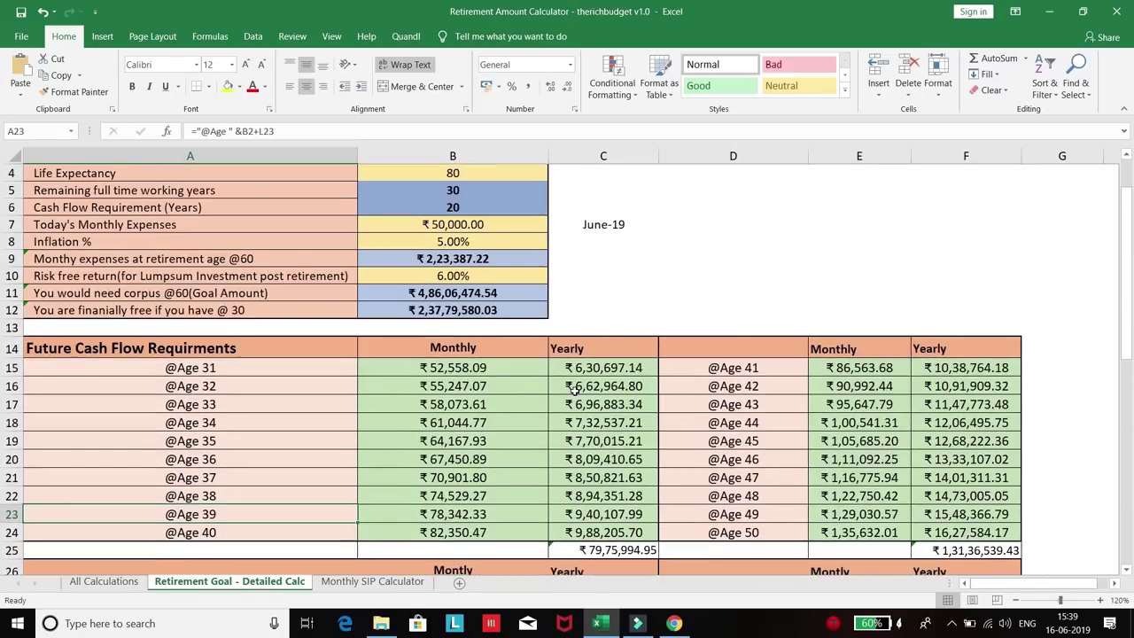
click(378, 584)
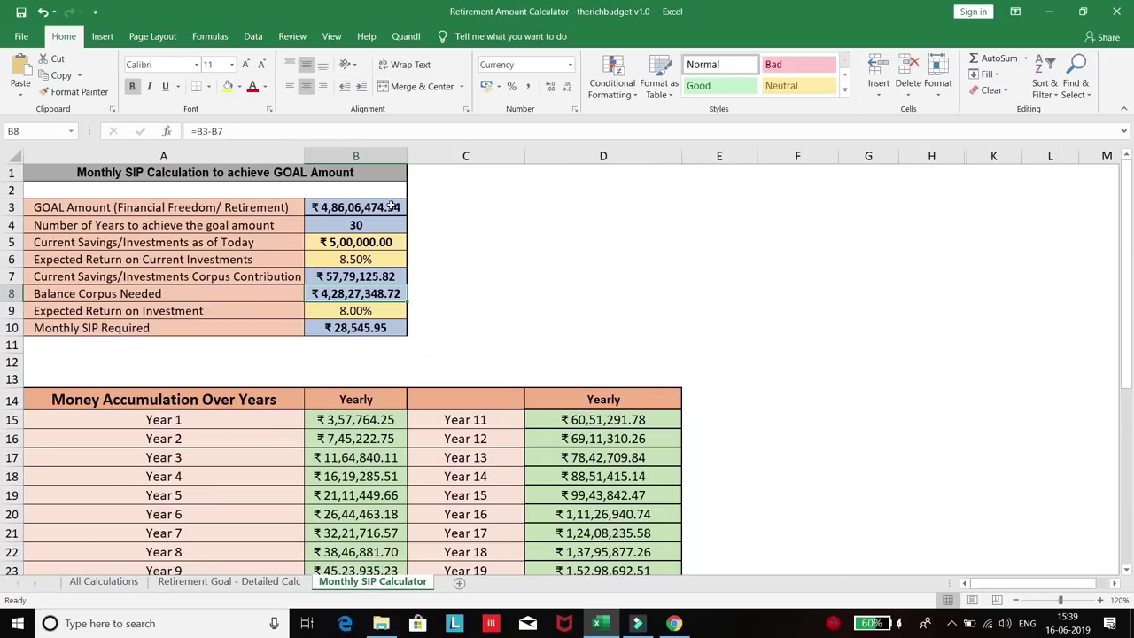
scroll(511, 363, down, 4)
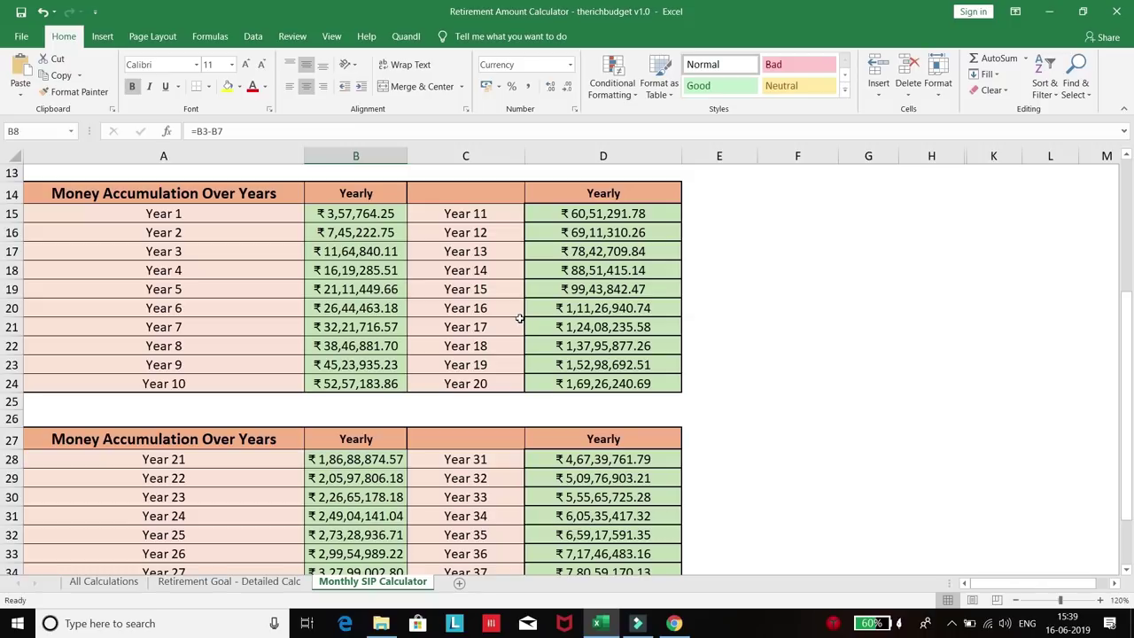
scroll(520, 318, up, 3)
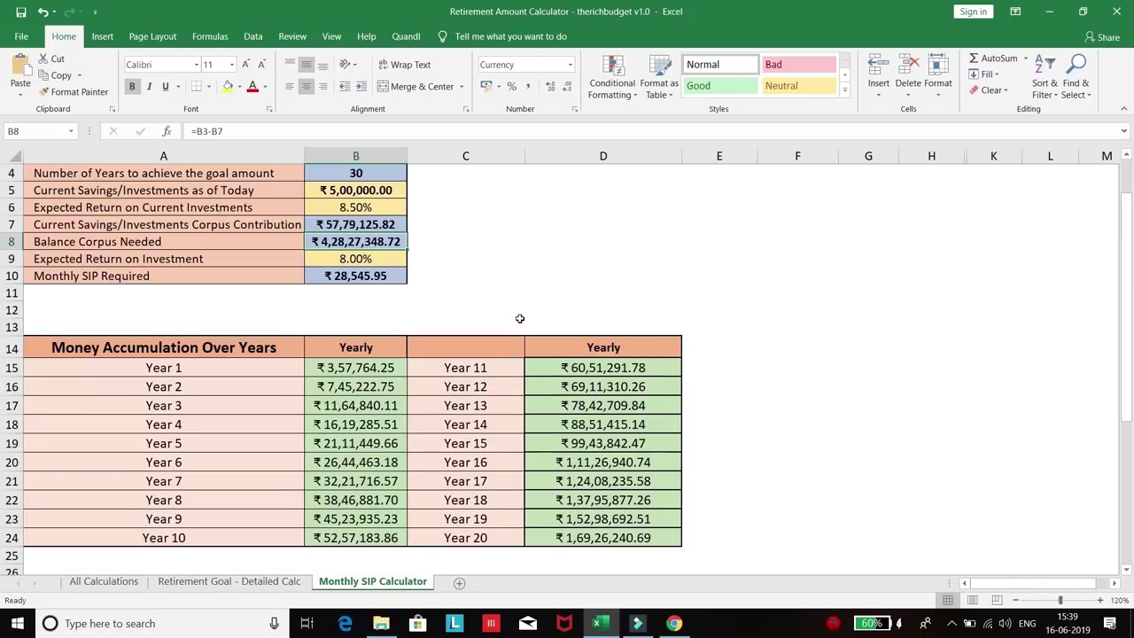
scroll(523, 284, up, 1)
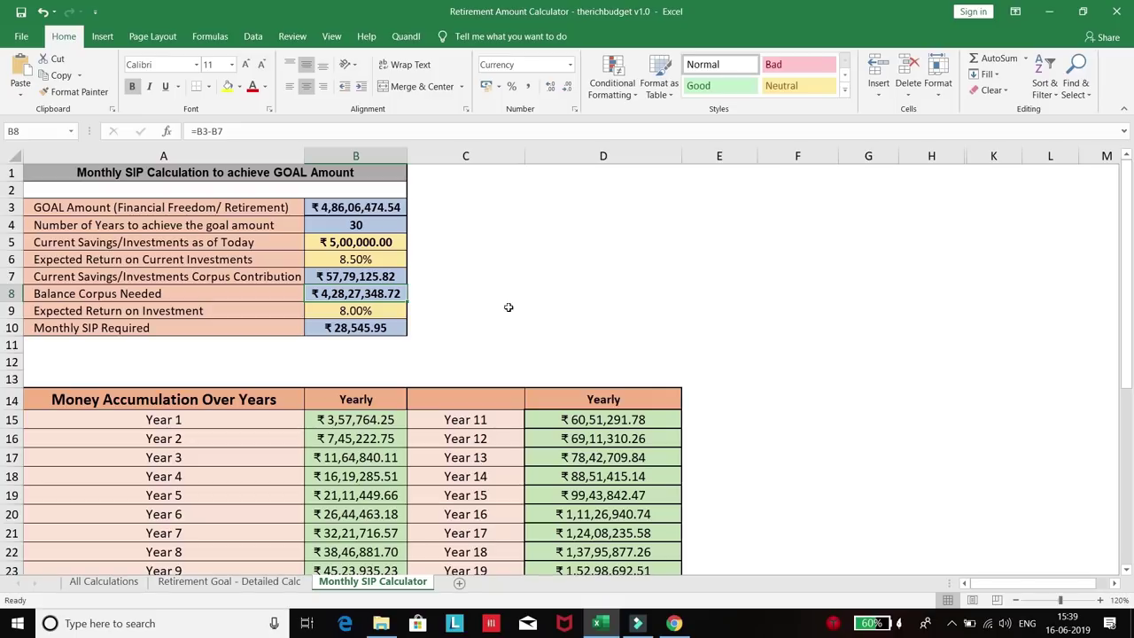
click(247, 582)
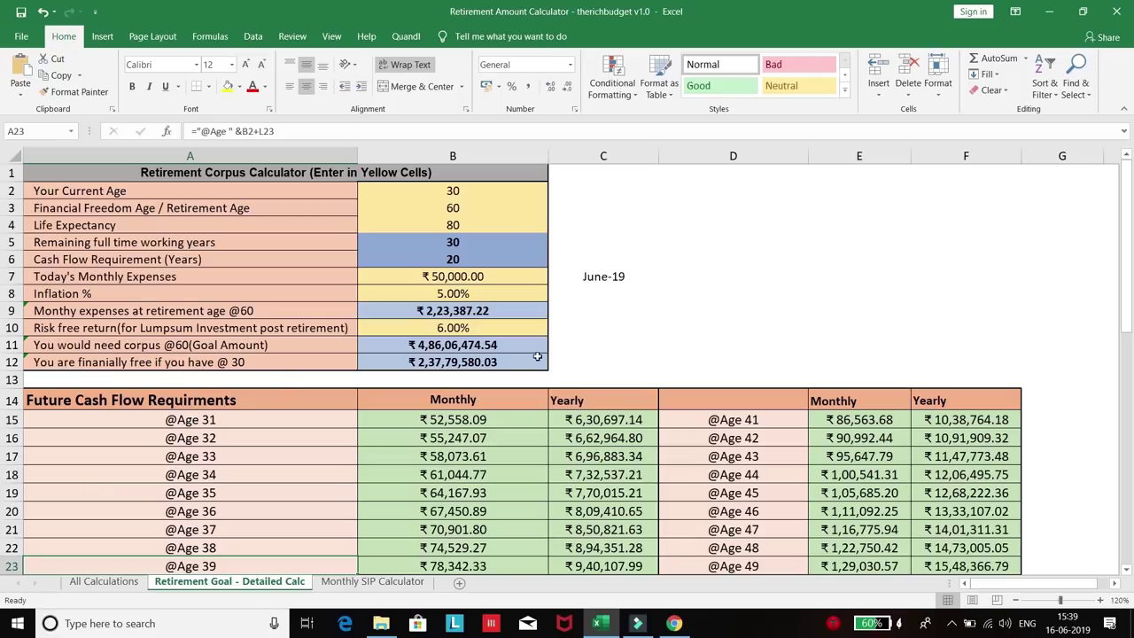
Return to the All Calculations sheet and enter 3,00,000 as the goal value in C18
click(122, 582)
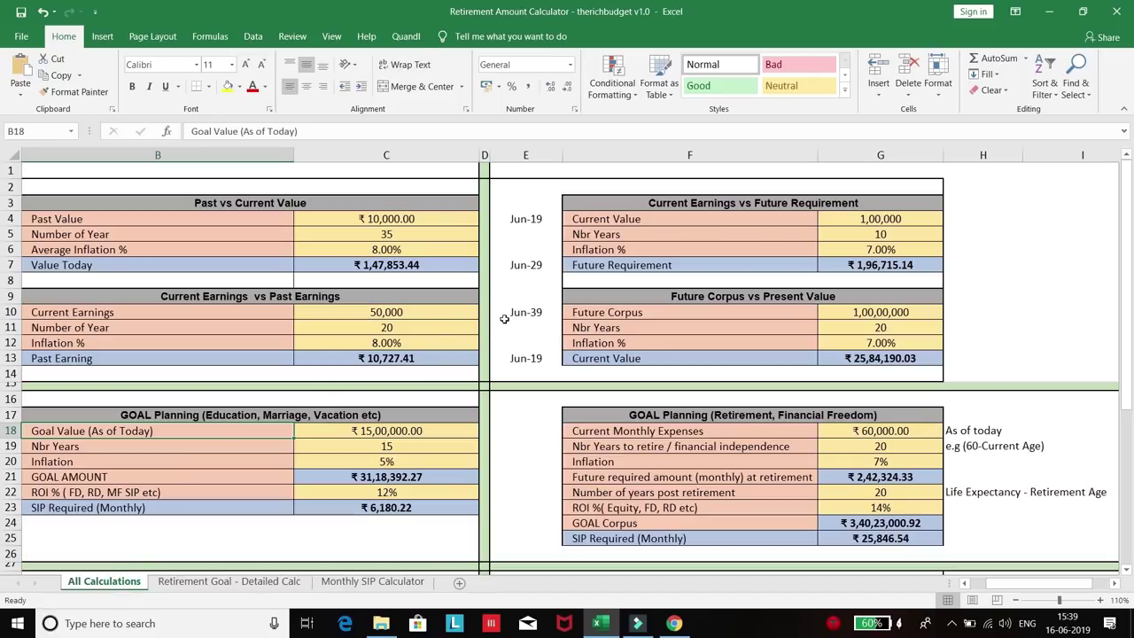
scroll(429, 356, down, 2)
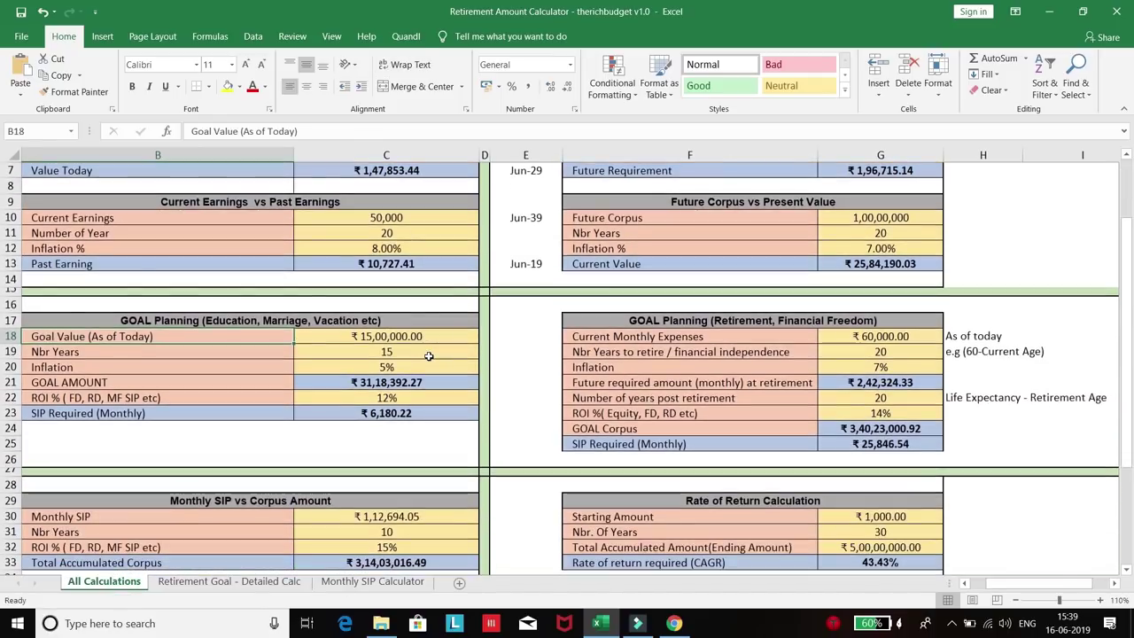
scroll(429, 356, down, 1)
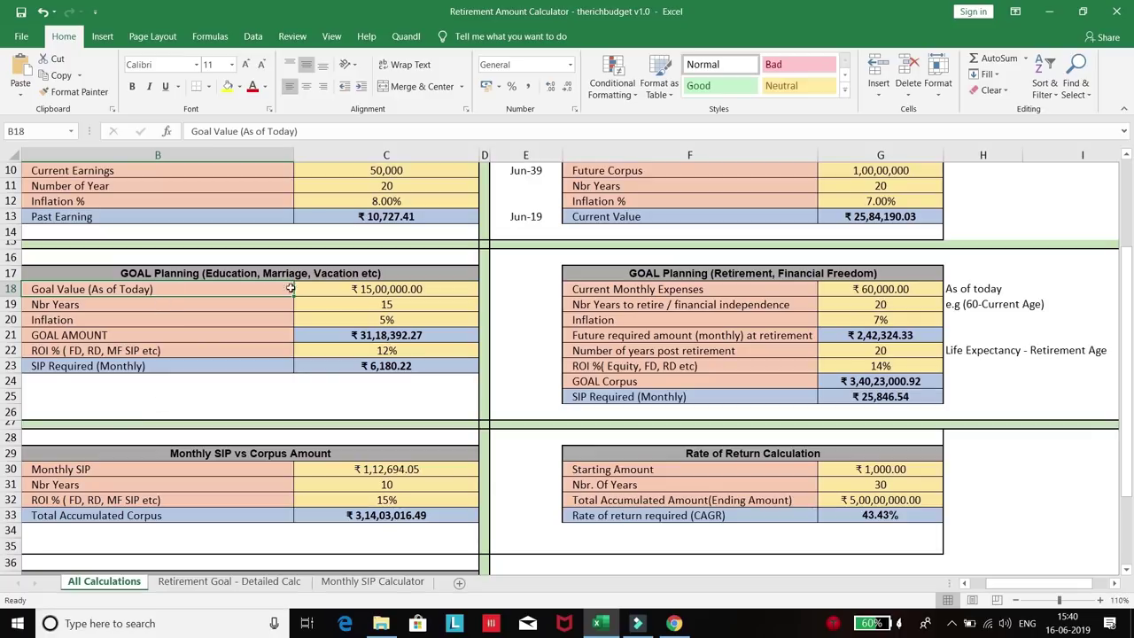
click(368, 288)
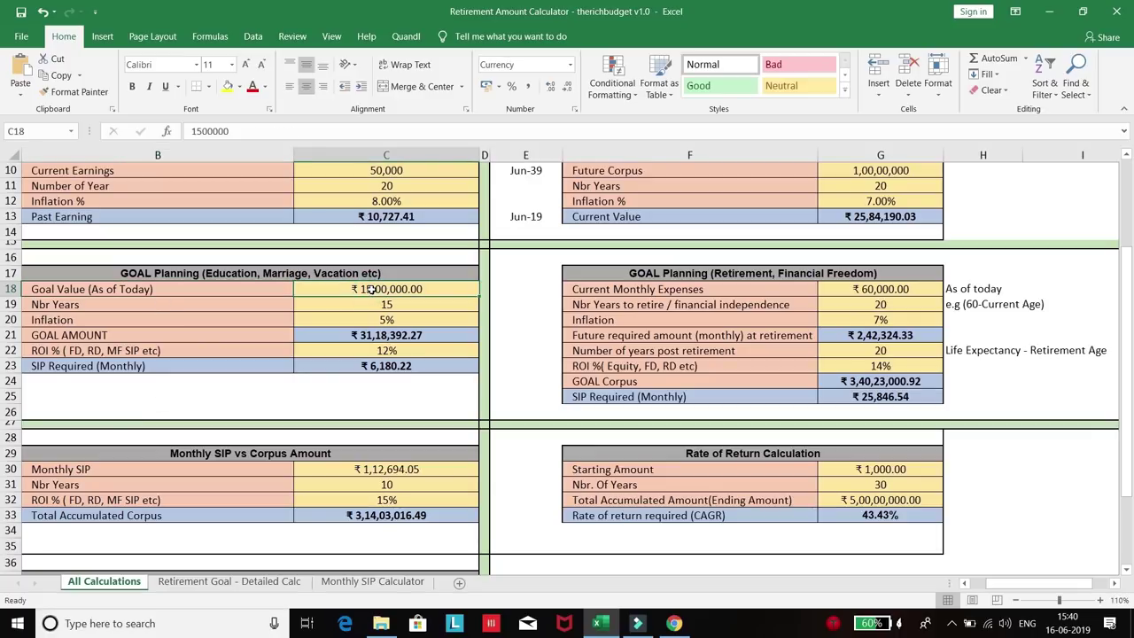
text(3,00,)
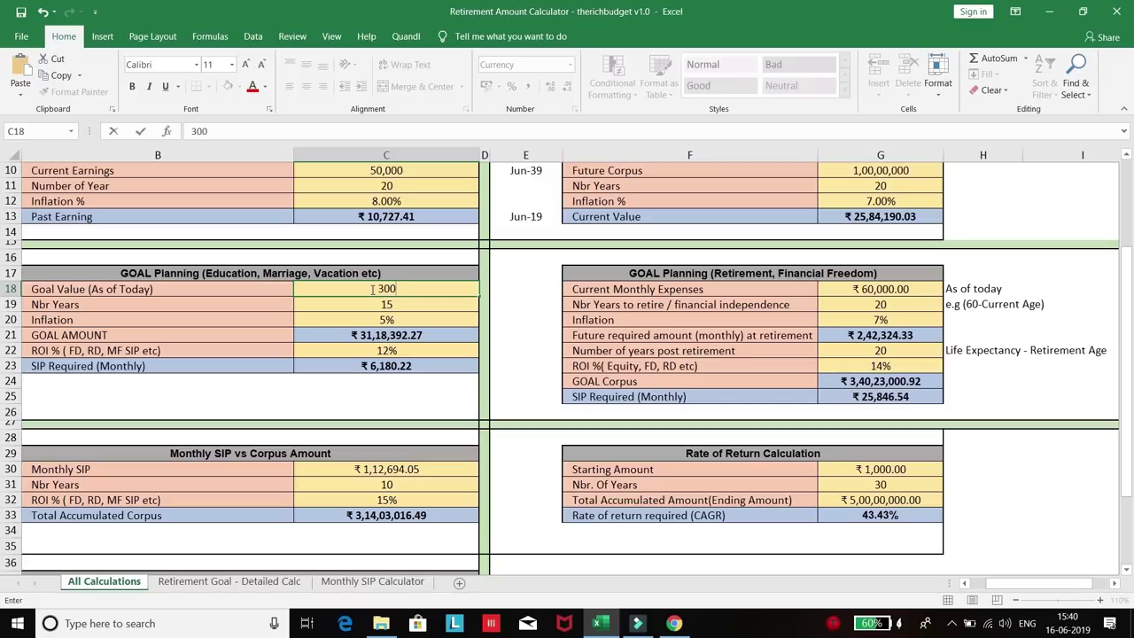
text(0000)
key(Return)
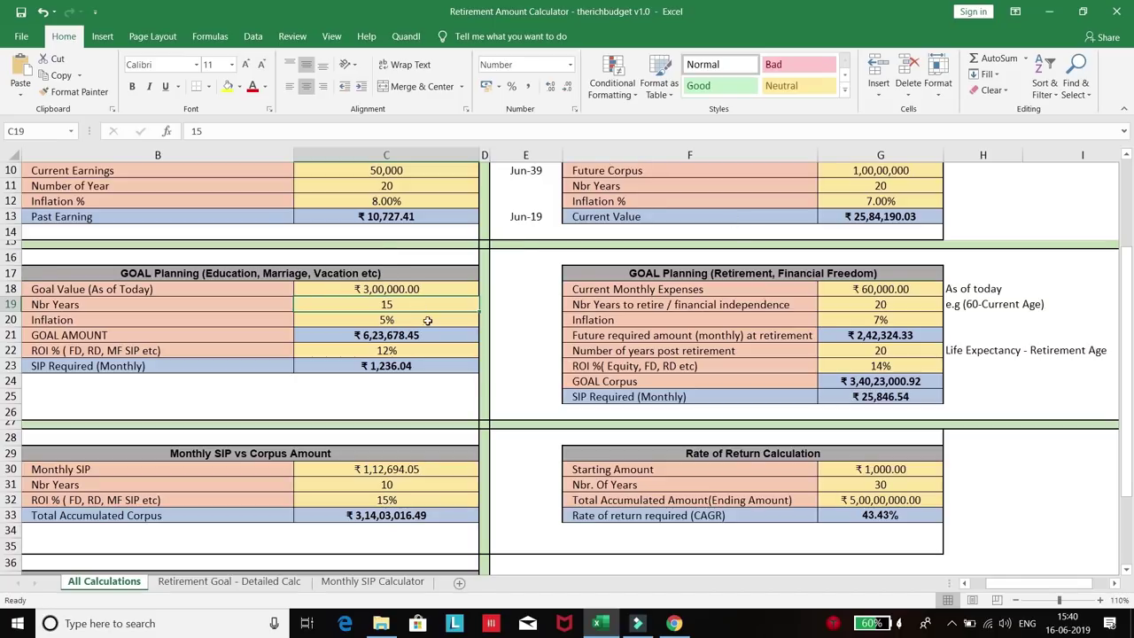
Re-enter the goal value as 300000, with 3 years and 0% inflation
click(410, 290)
text(3)
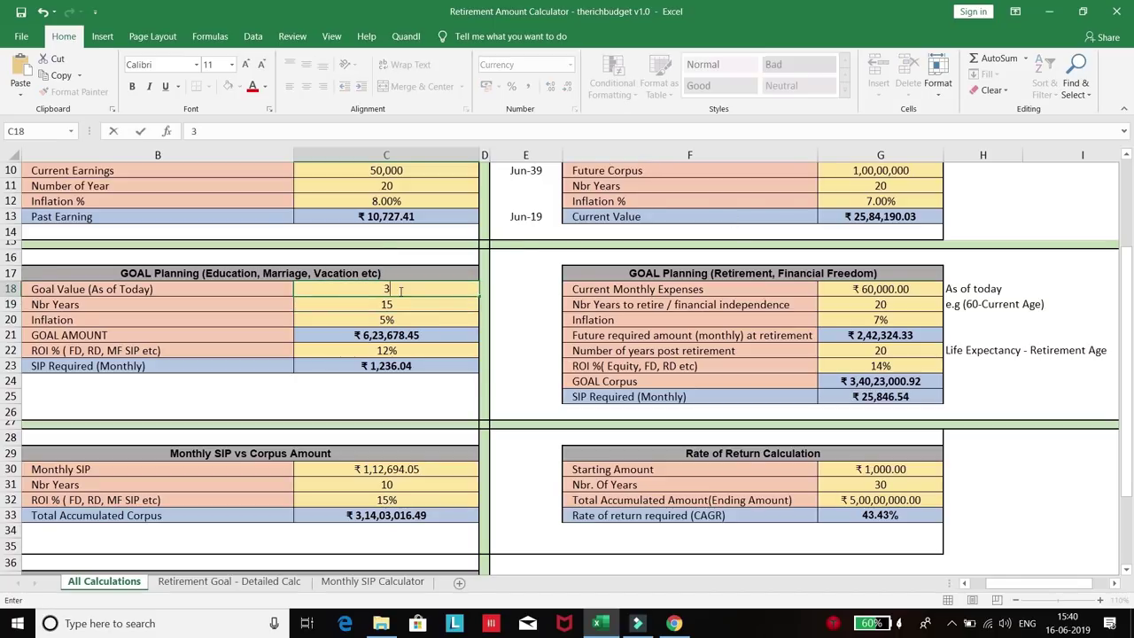
text(00000)
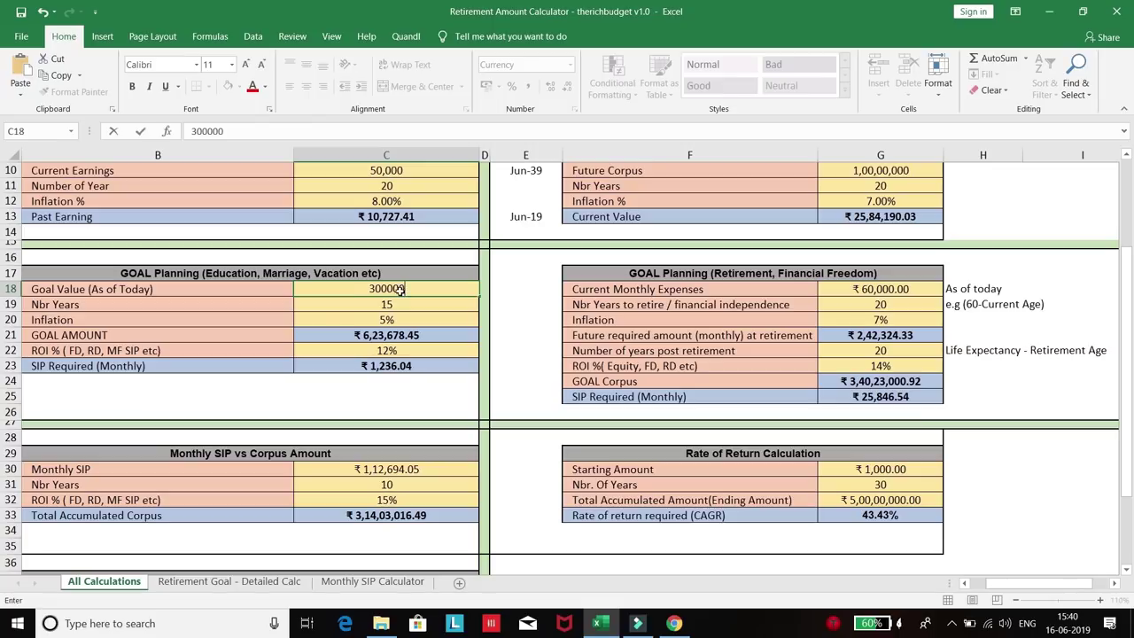
key(Return)
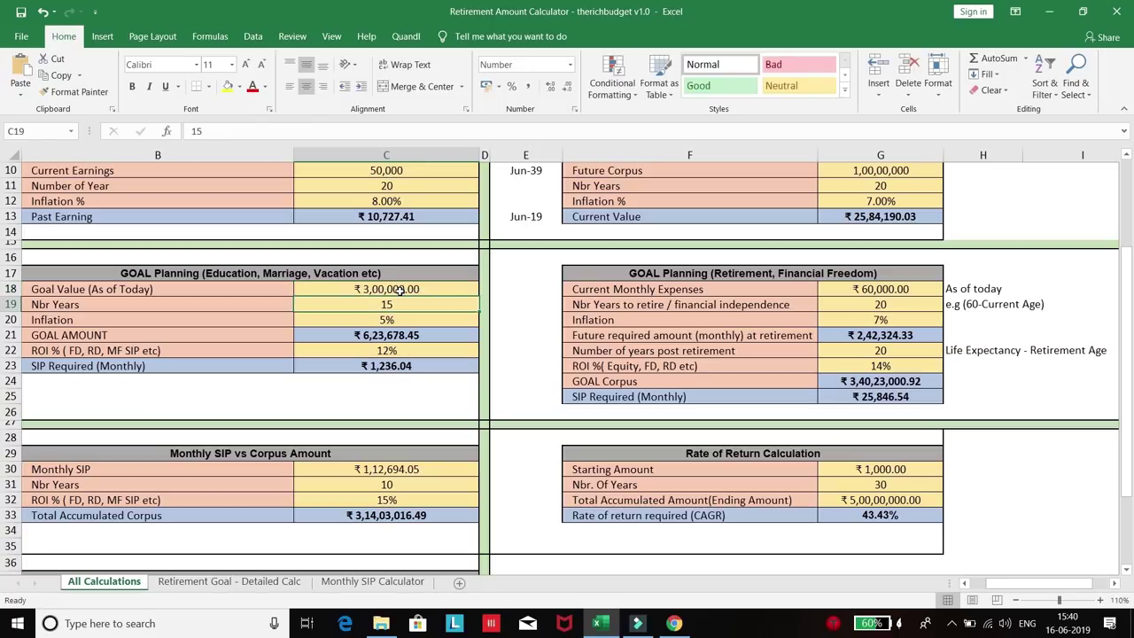
text(3)
key(Return)
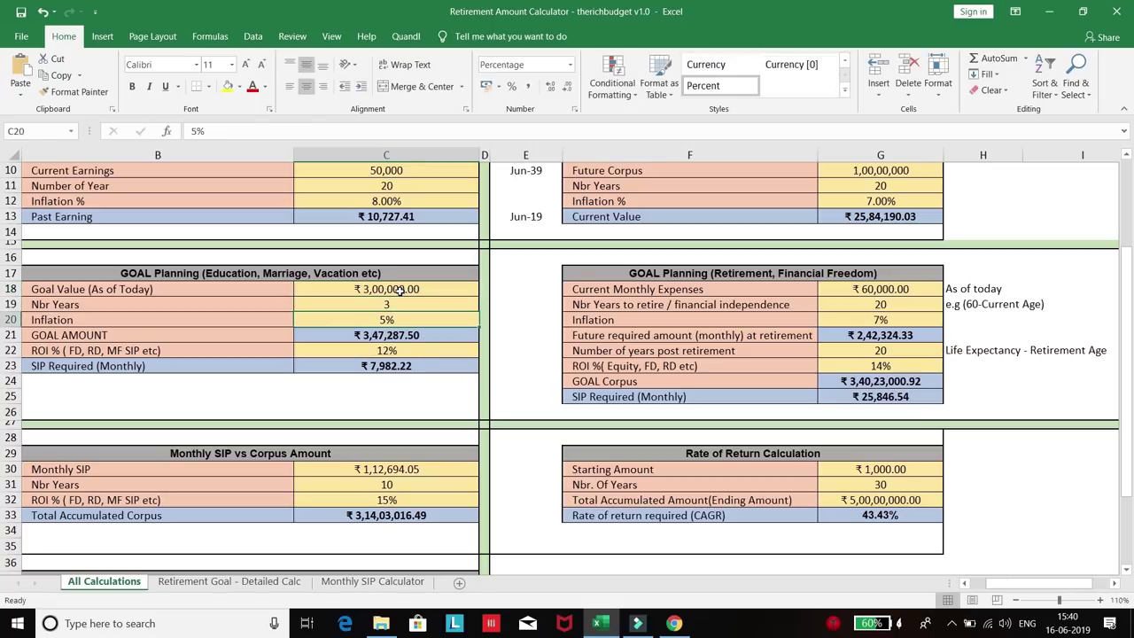
text(0)
key(Return)
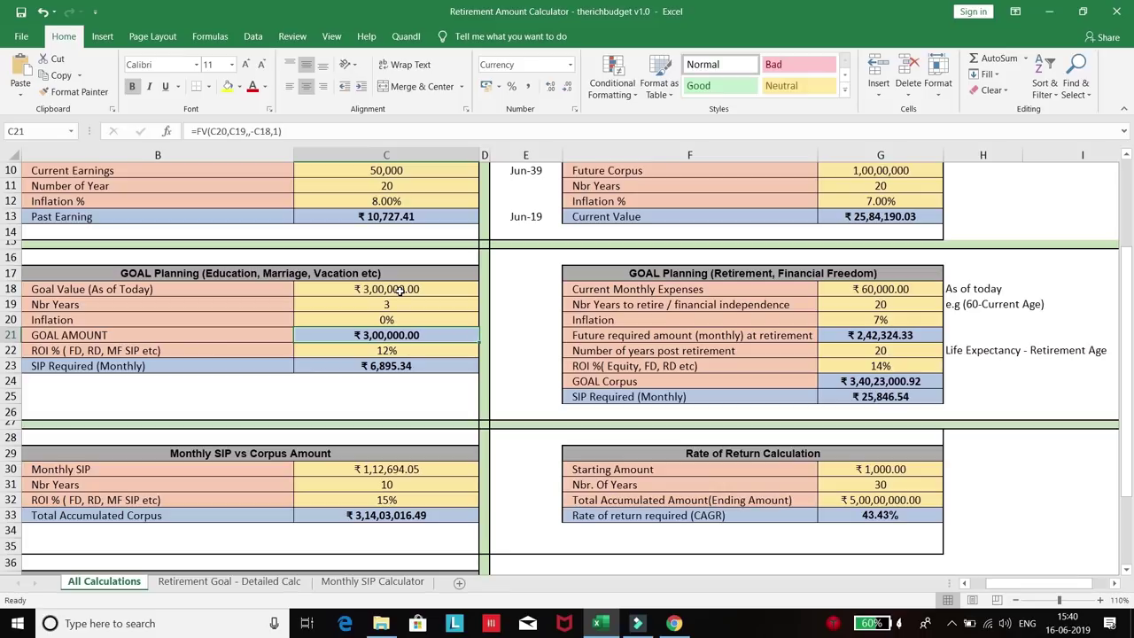
key(Down)
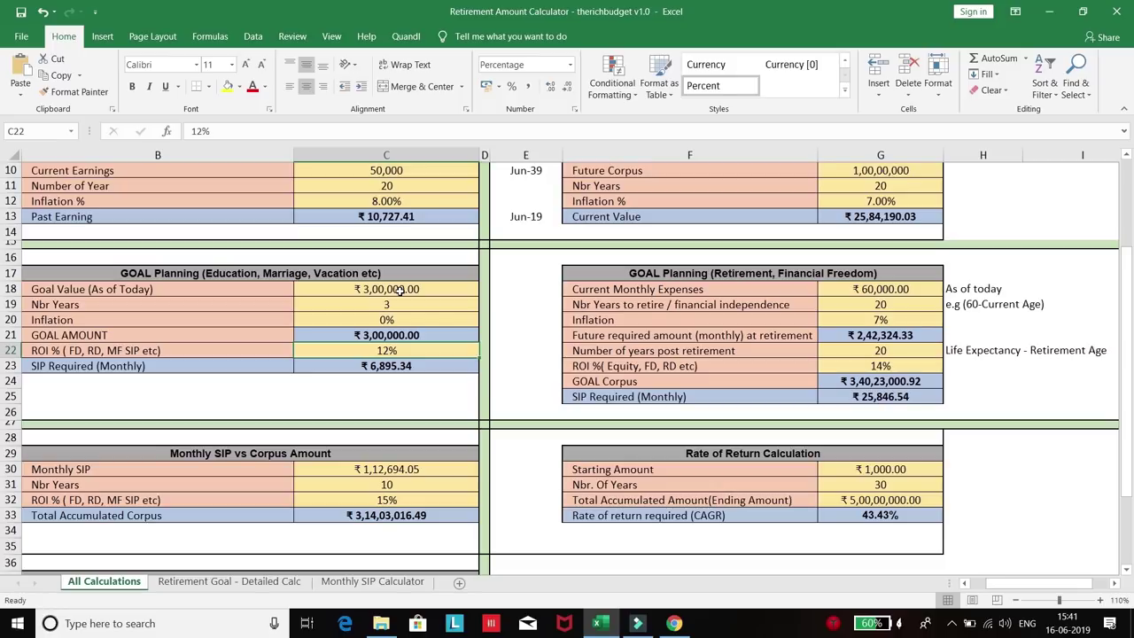
text(8)
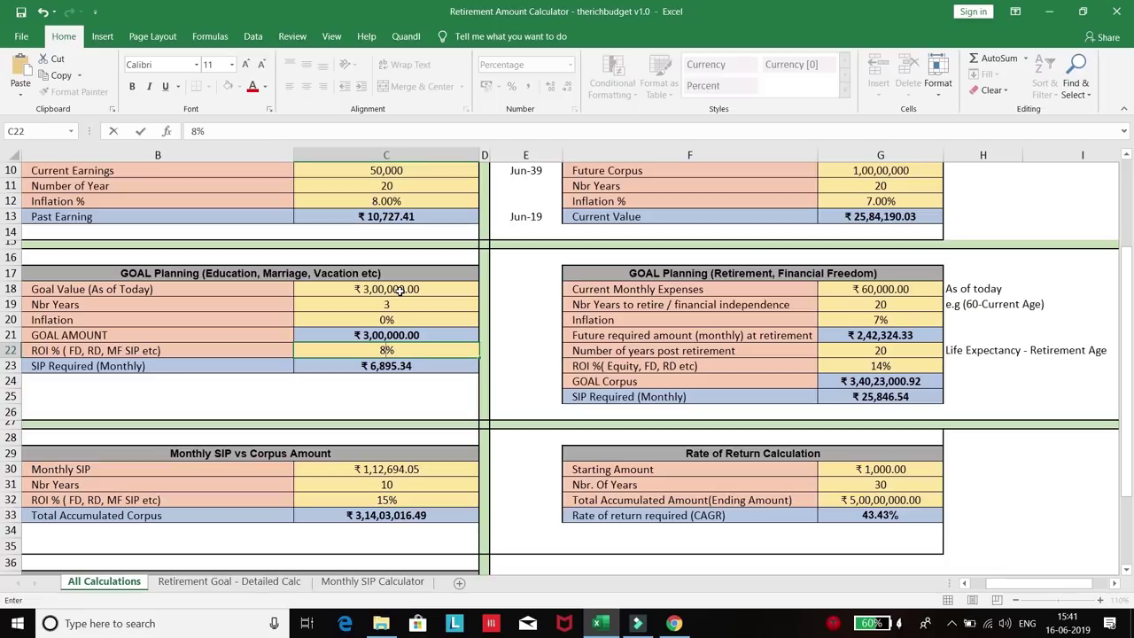
key(Return)
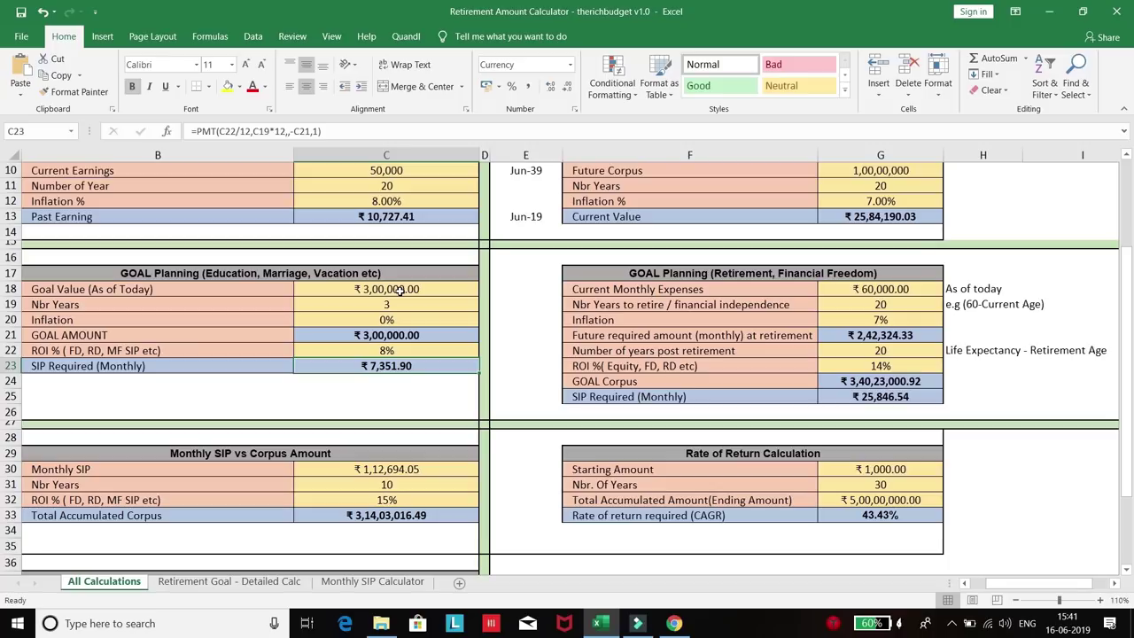
key(Up)
key(Up)
key(Up)
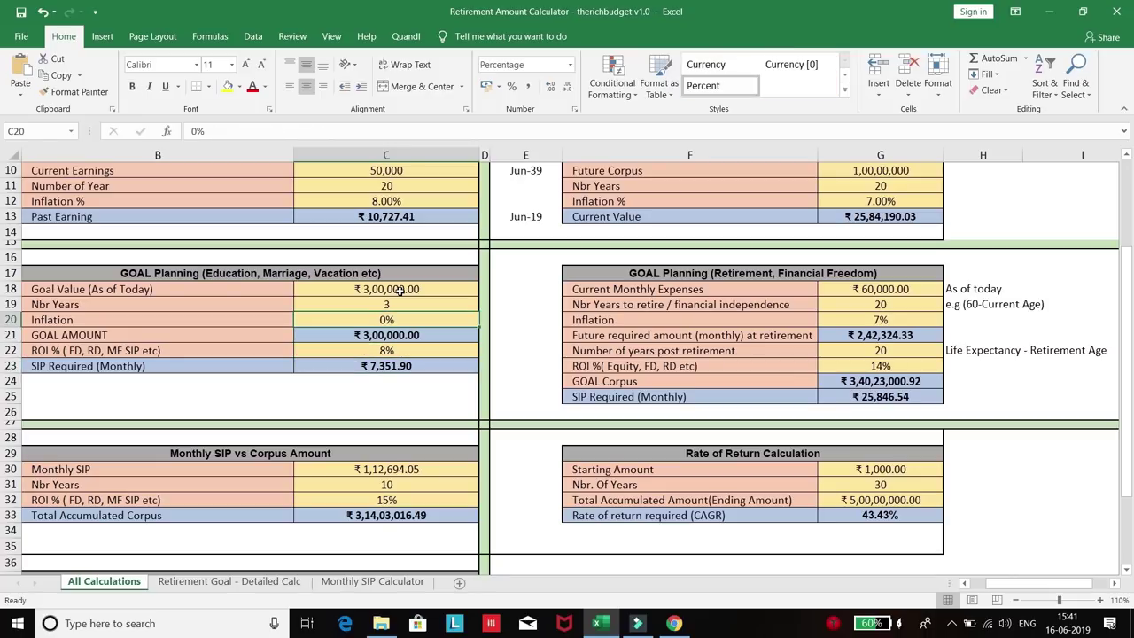
text(10)
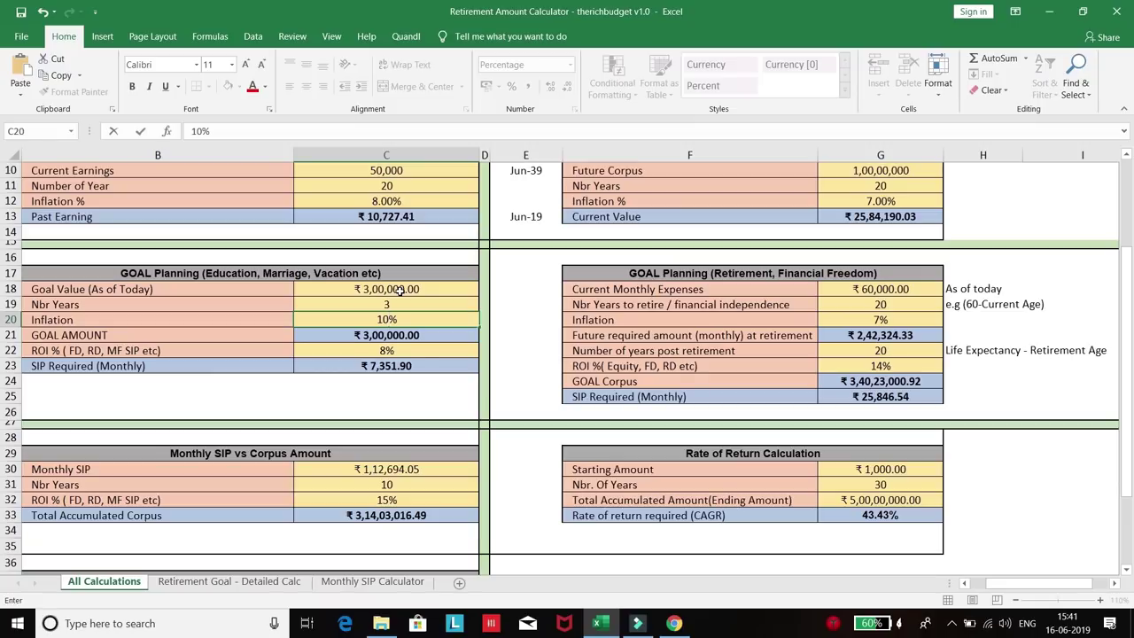
key(Return)
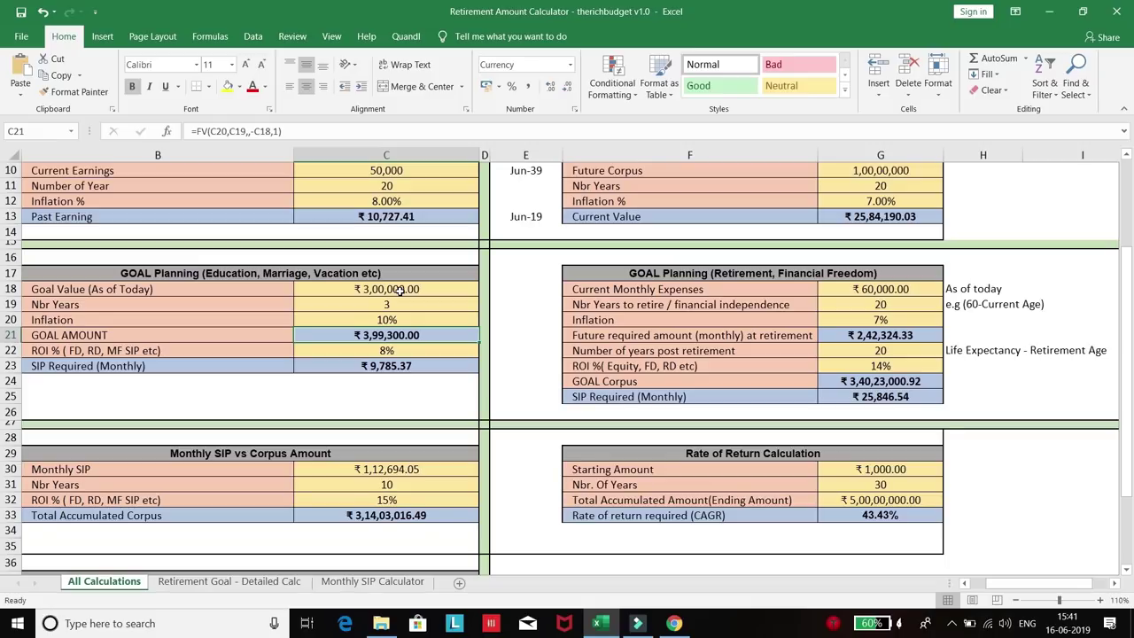
key(Down)
key(Down)
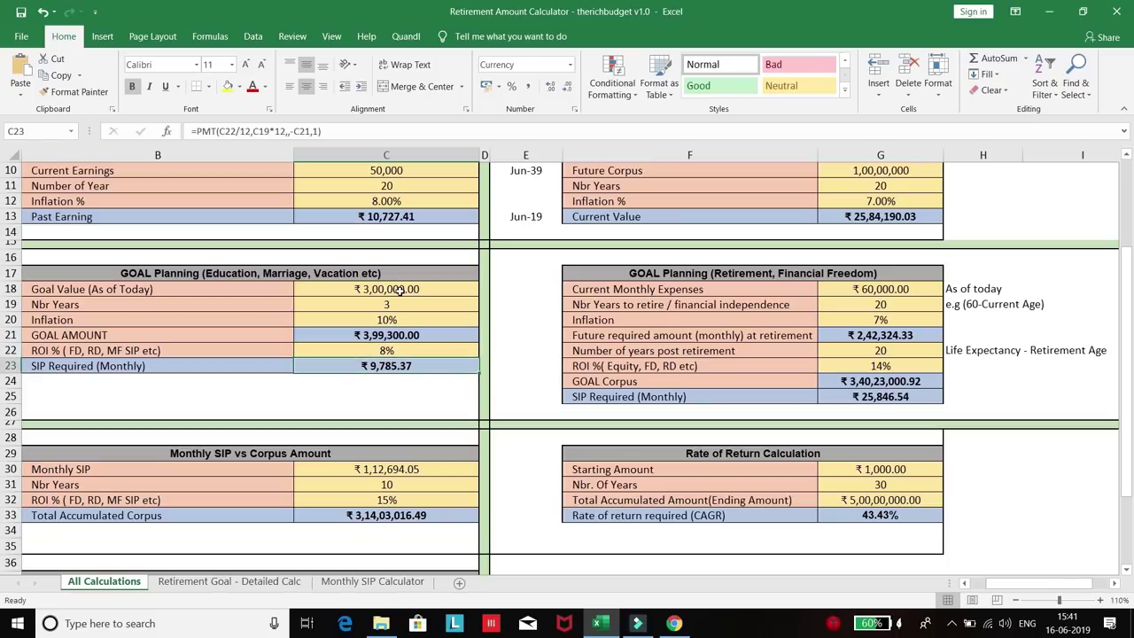
key(Up)
key(Up)
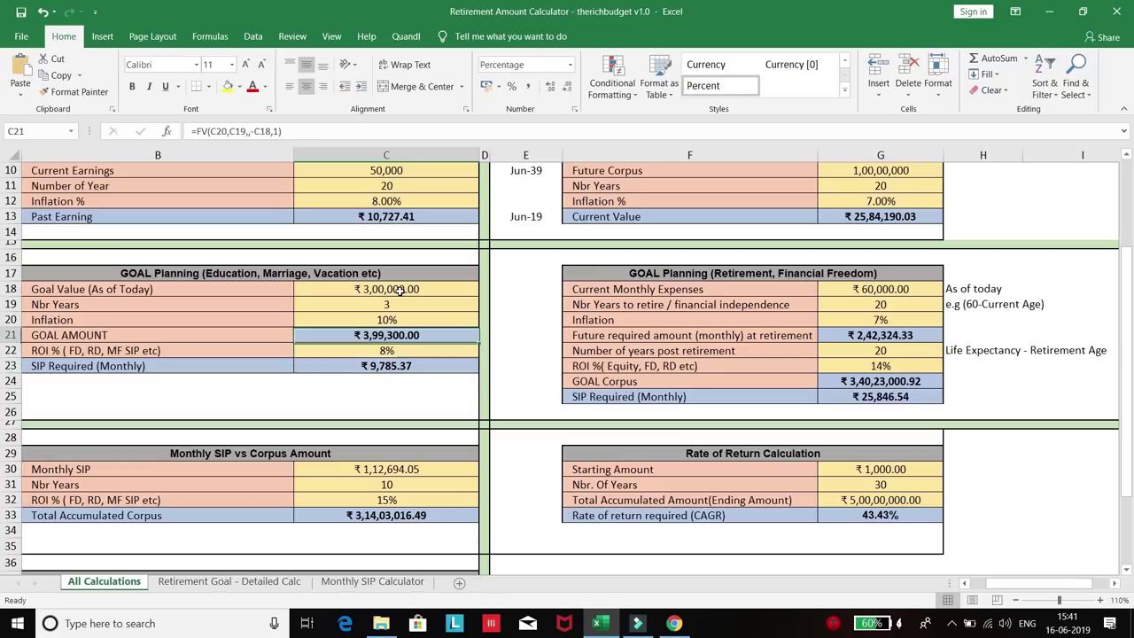
key(Up)
key(Up)
key(Up)
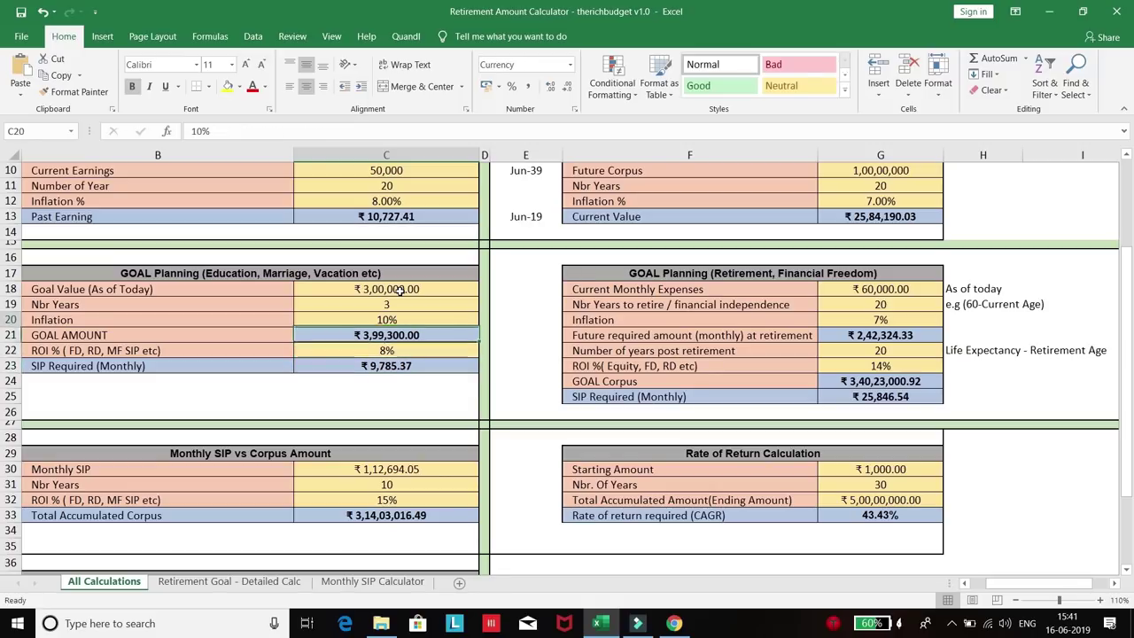
Enter a ₹15,00,000 goal over 15 years, setting inflation to 0% and then 5%
text(1500000)
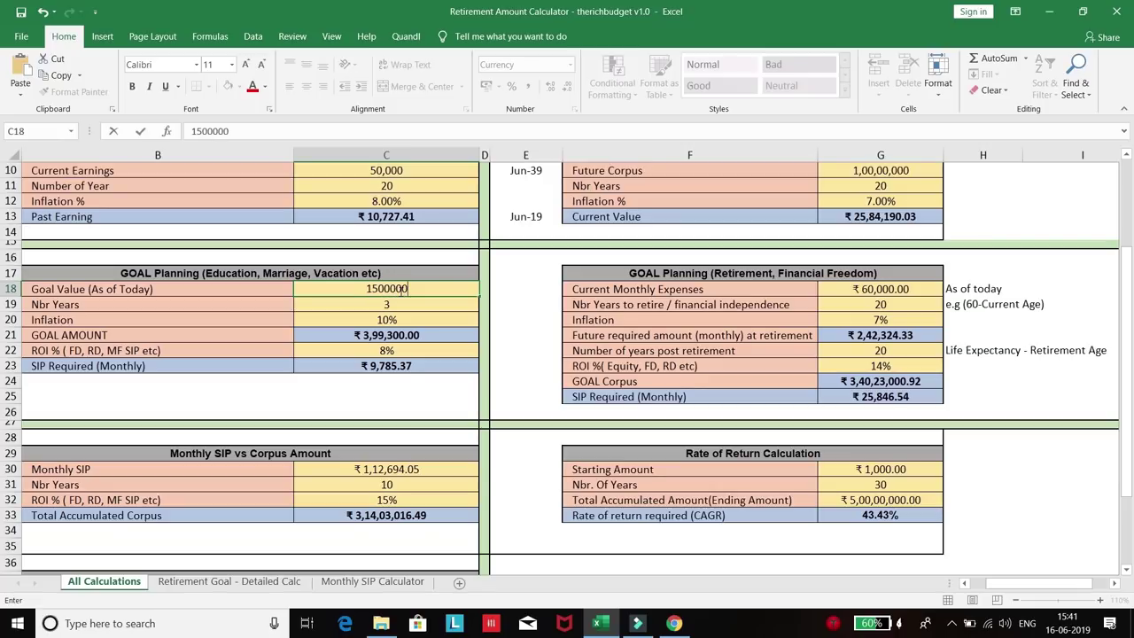
key(Return)
text(15)
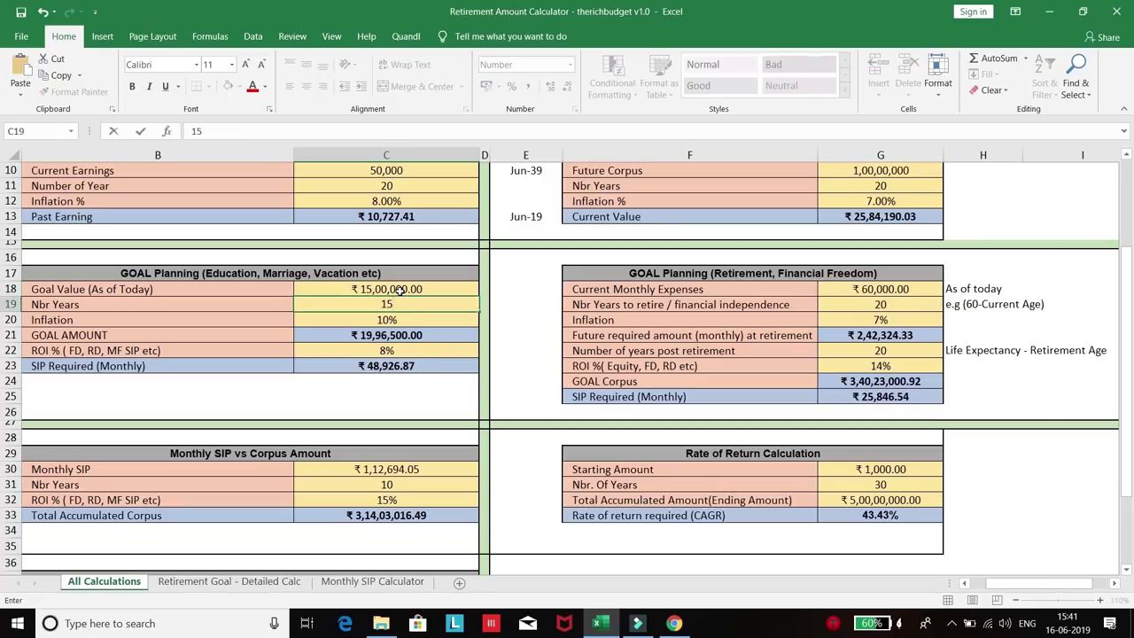
key(Return)
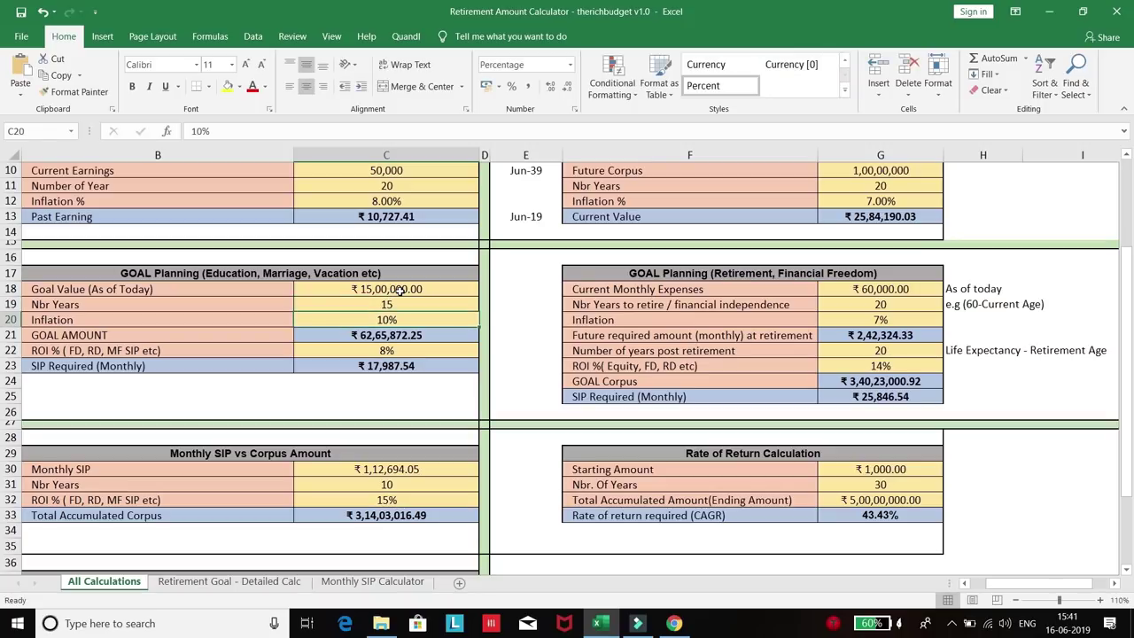
text(0)
key(Return)
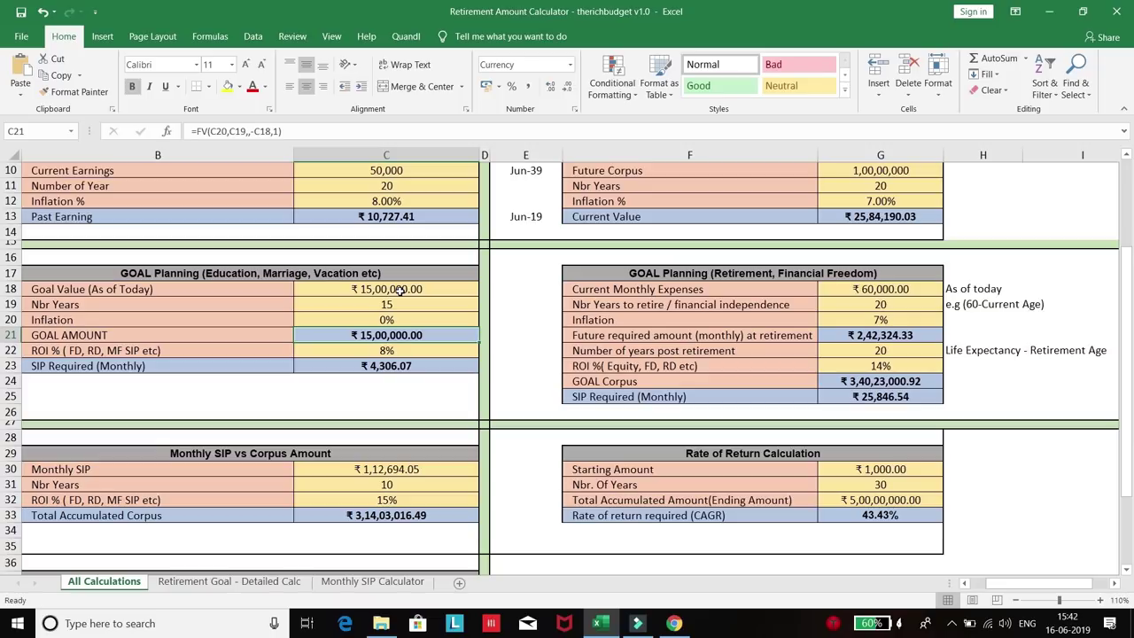
key(Up)
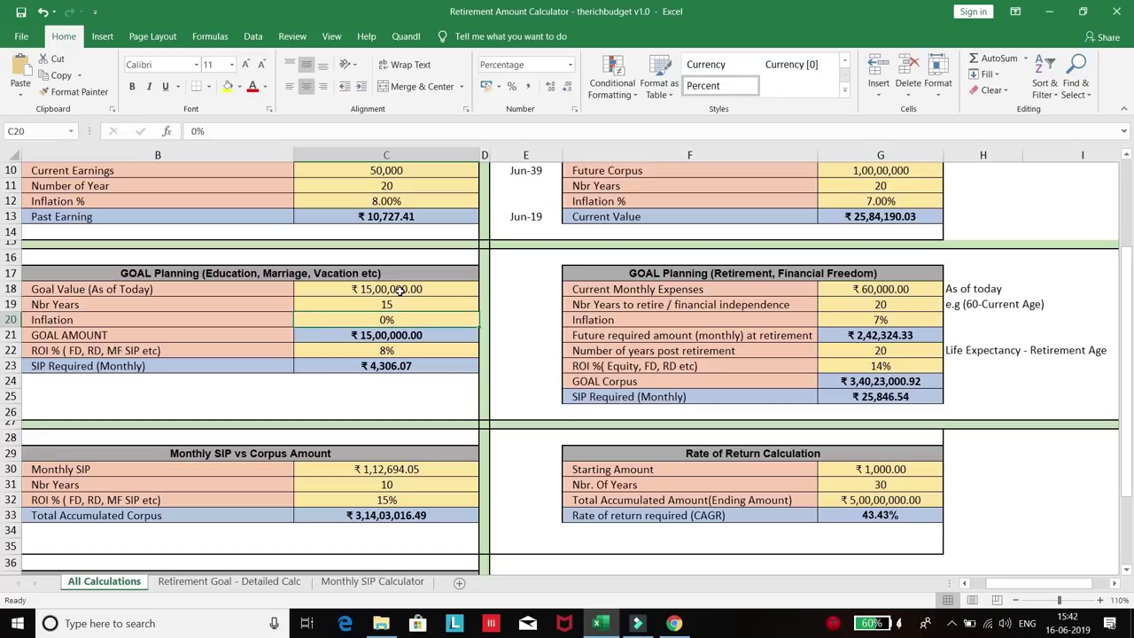
text(5)
key(Return)
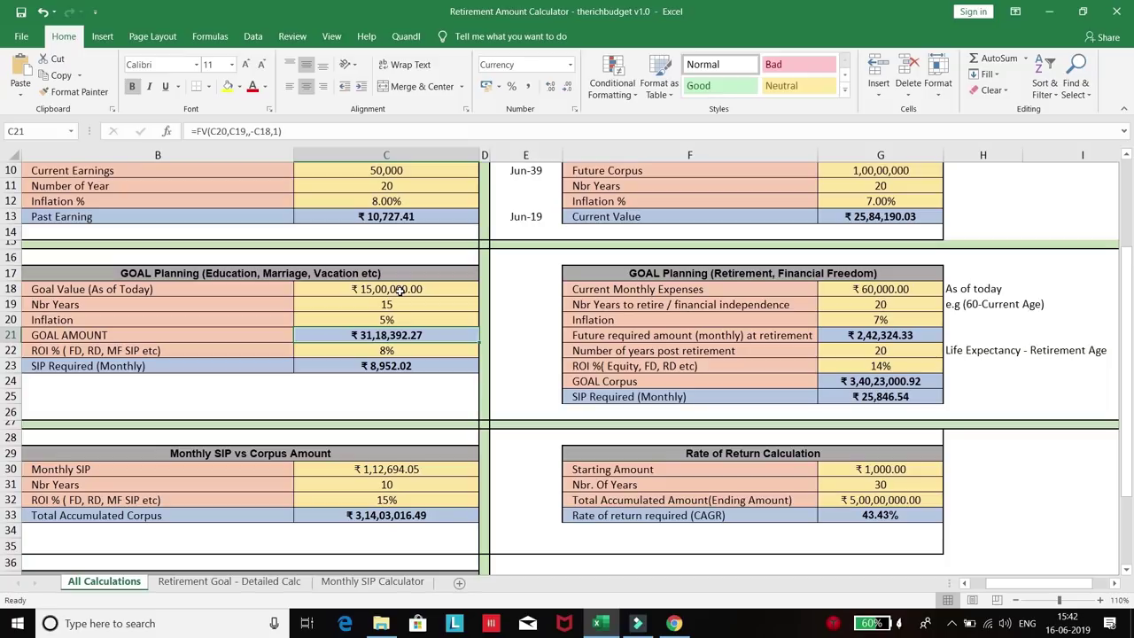
Review the goal planning cells and enter a 12% ROI
key(Up)
key(Up)
key(Up)
key(Up)
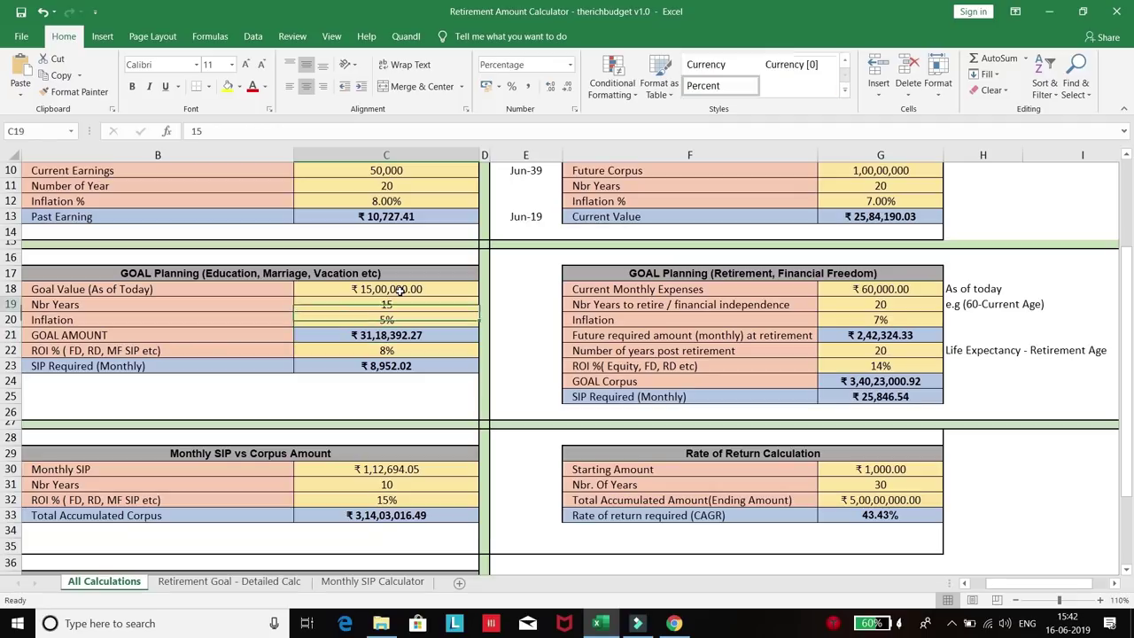
key(Down)
key(Down)
key(Down)
key(Down)
key(Down)
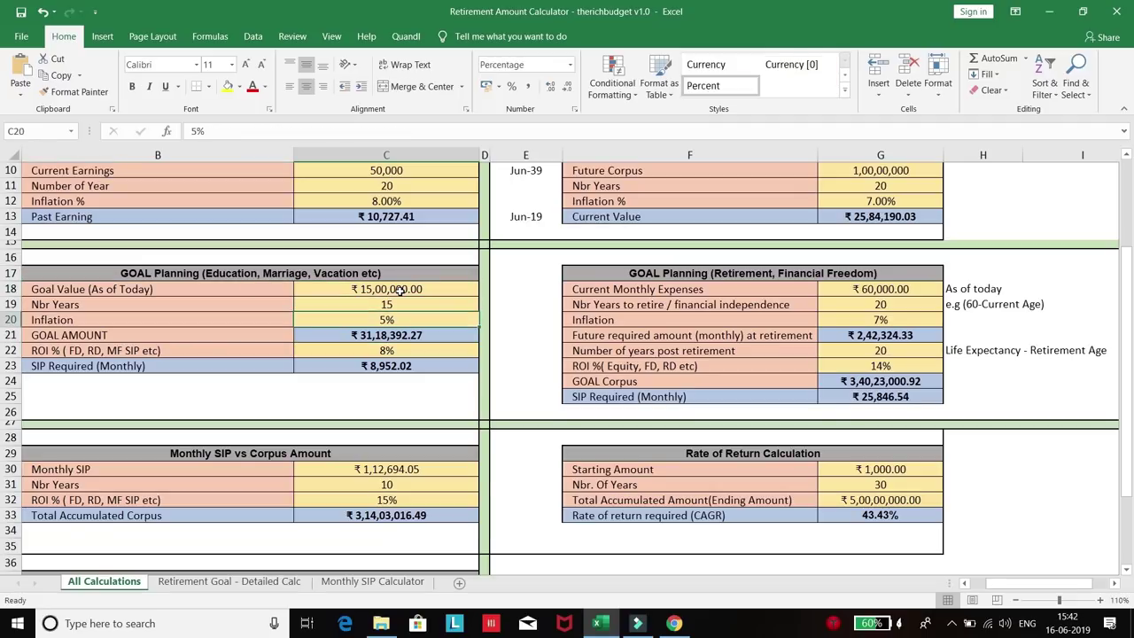
key(Up)
key(Up)
key(Up)
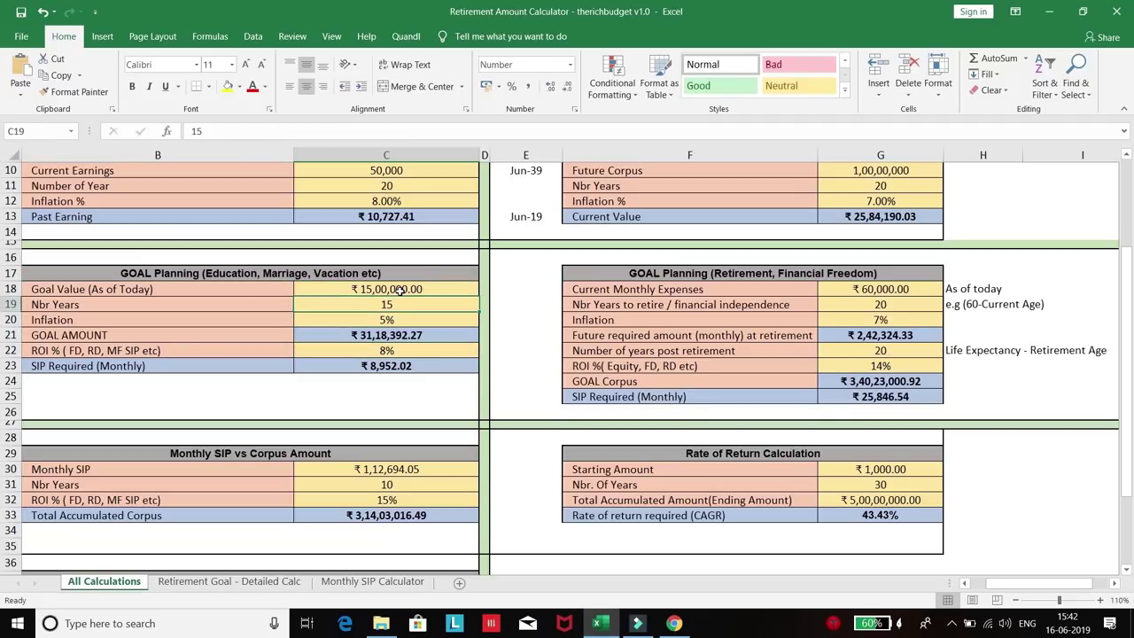
key(Down)
key(Down)
key(Down)
key(Down)
key(Up)
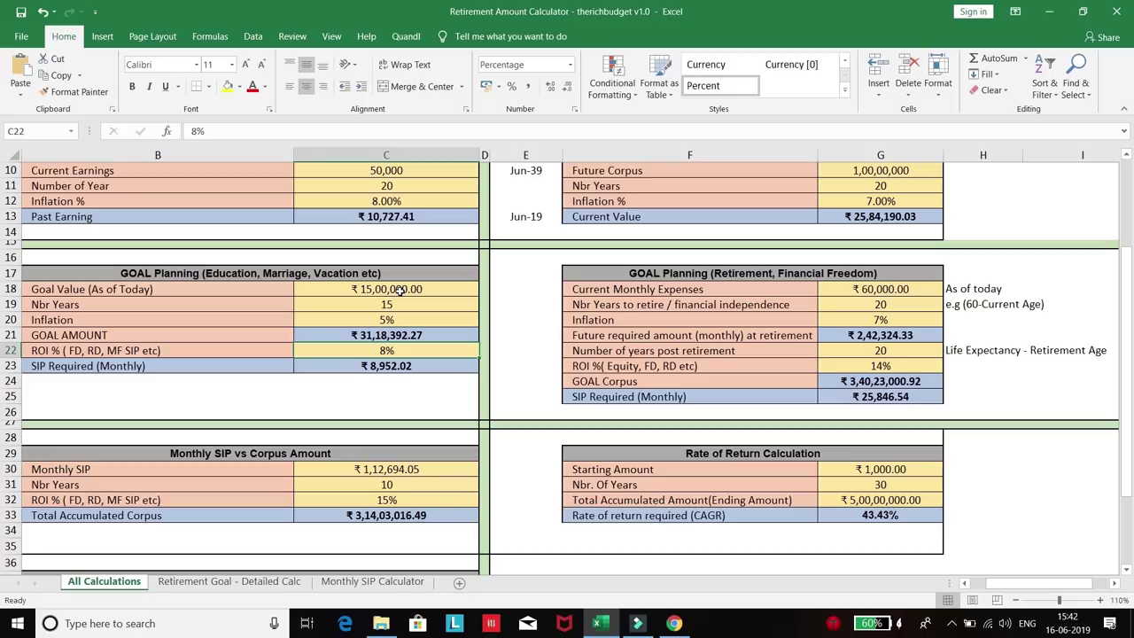
text(12)
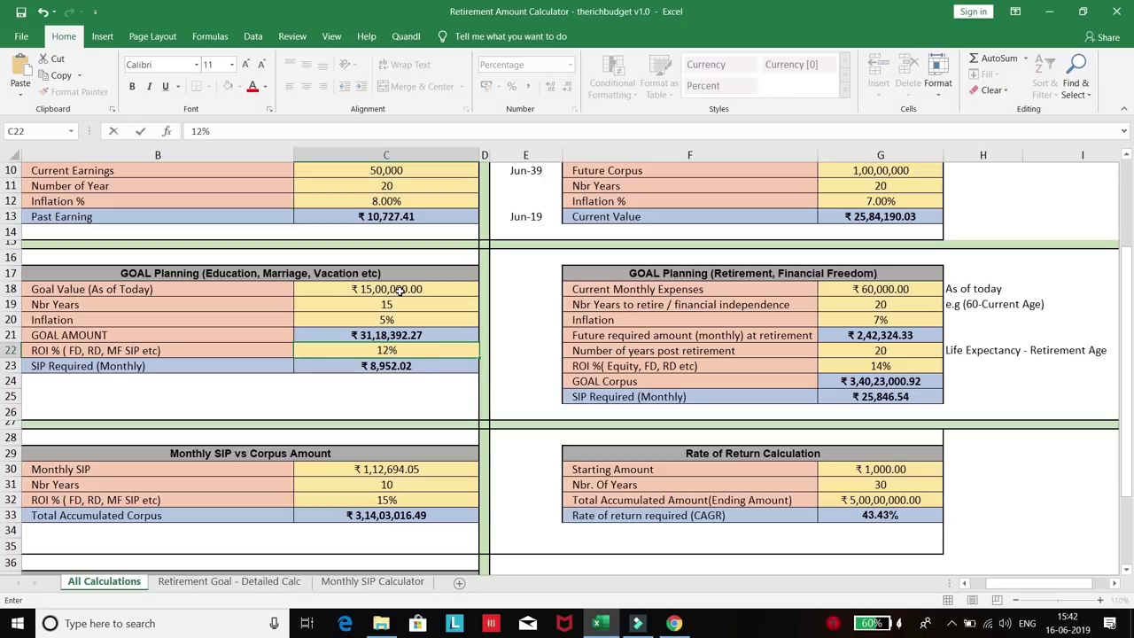
key(Return)
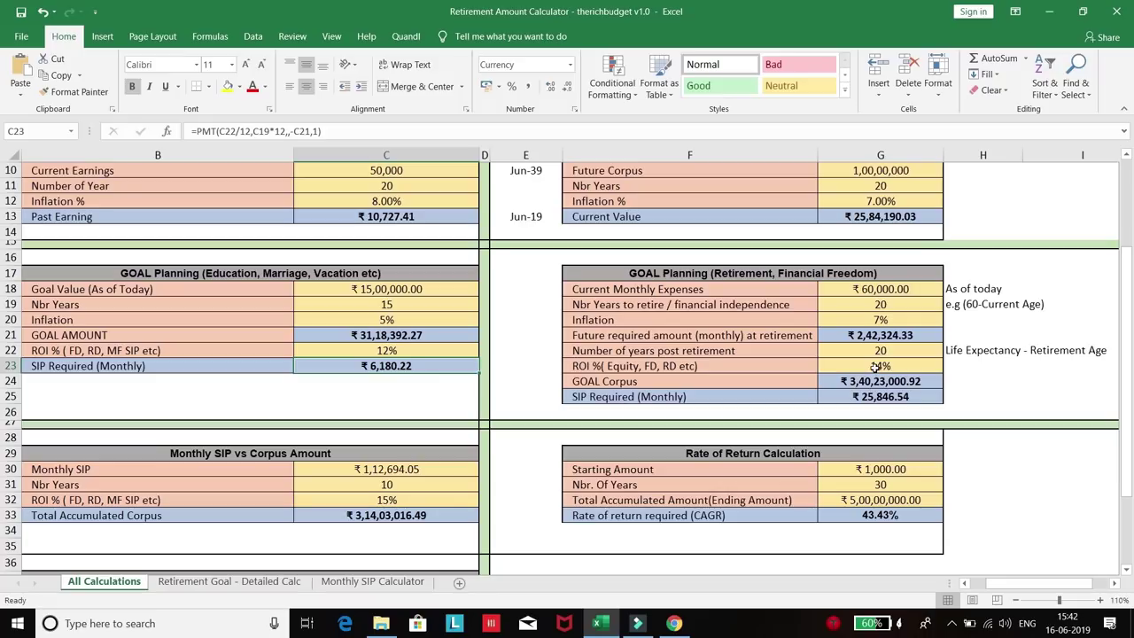
Enter ₹50,000 monthly expenses and 30 years to retirement, trying 0% inflation before restoring 7%
click(885, 292)
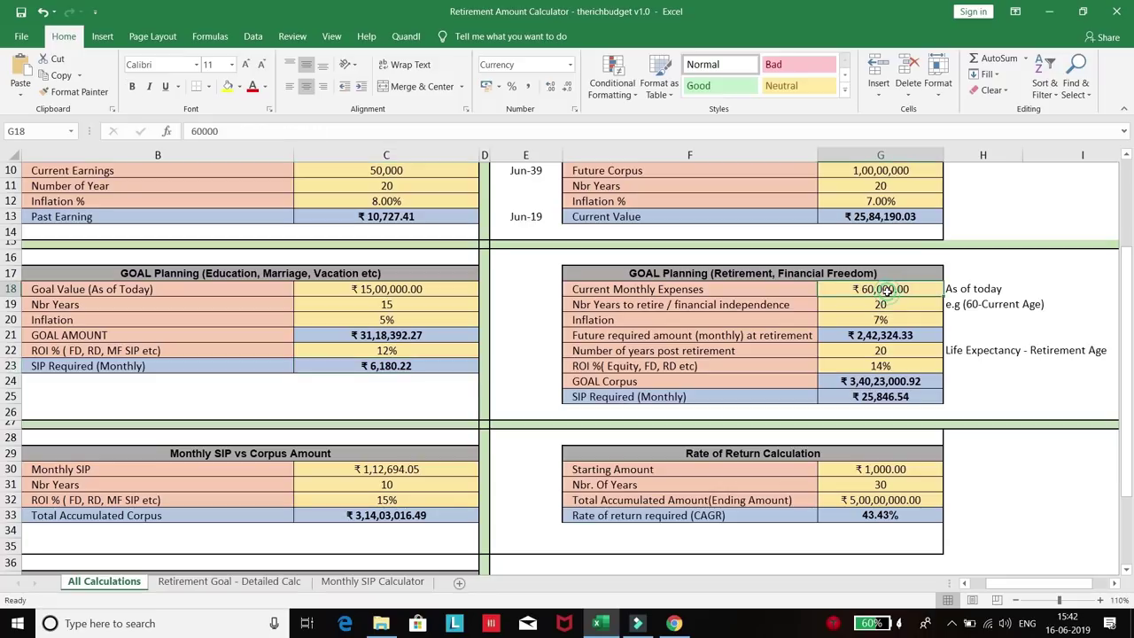
text(50000)
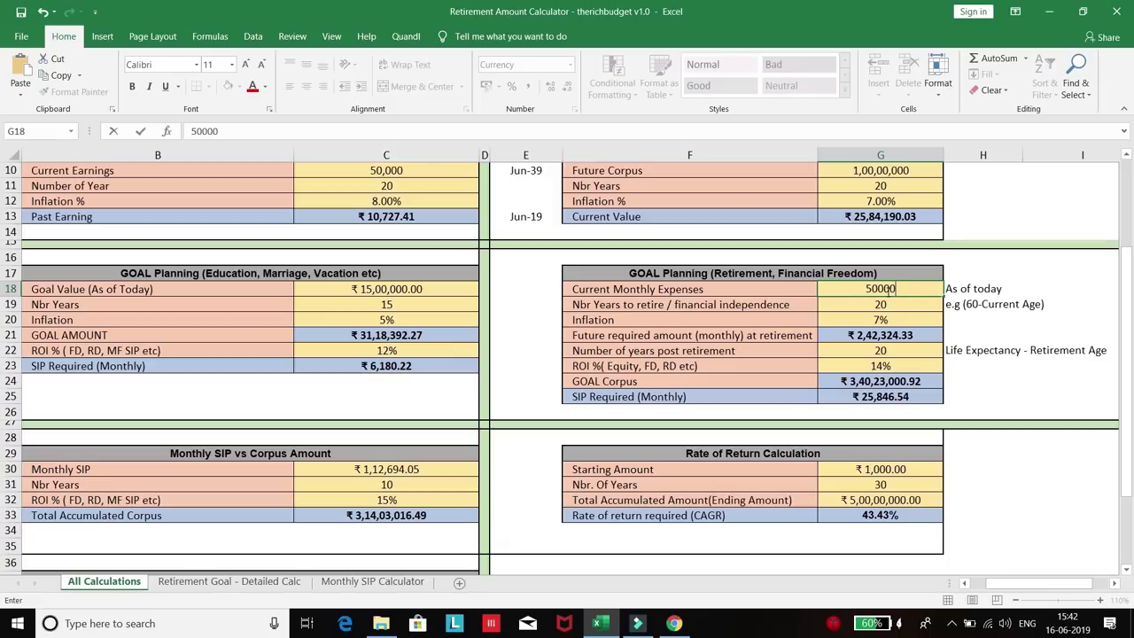
key(Return)
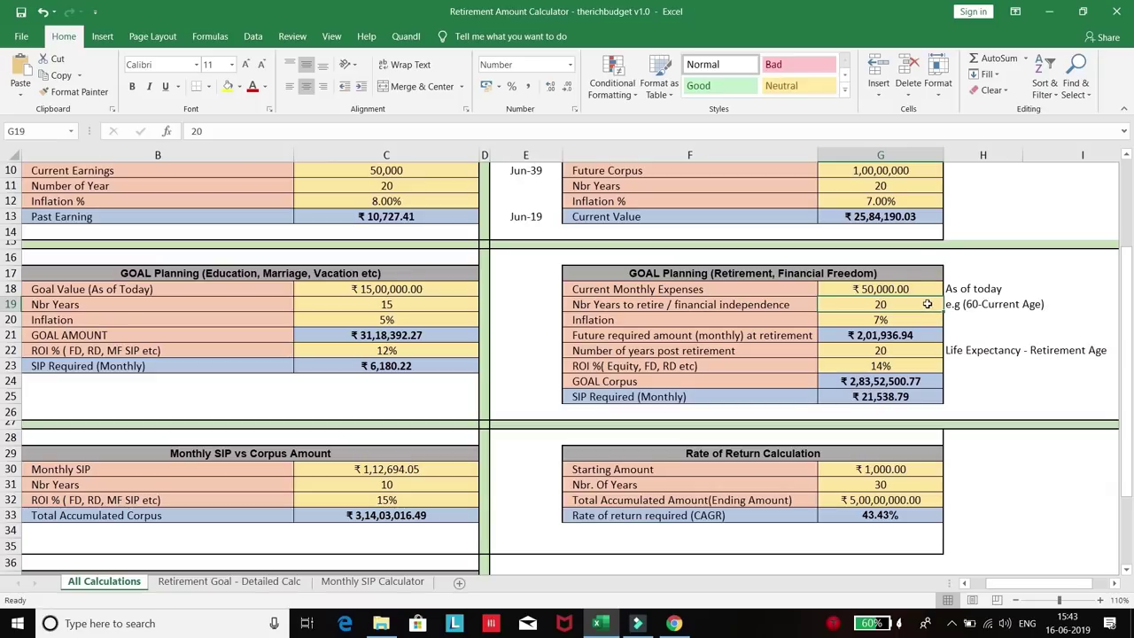
text(30)
key(Return)
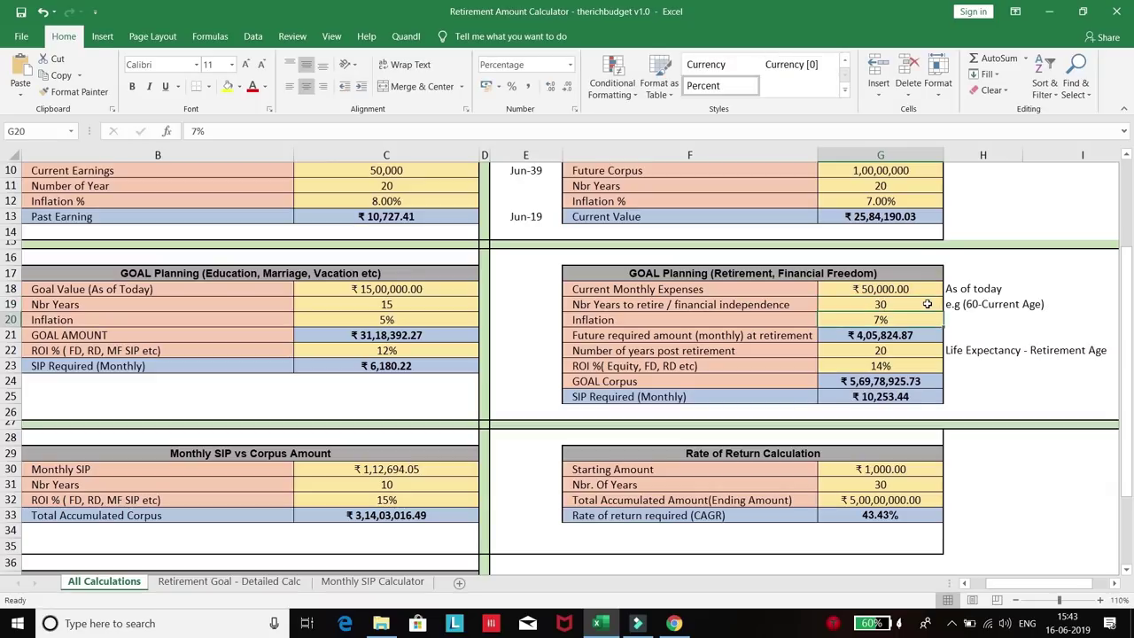
text(0)
key(Return)
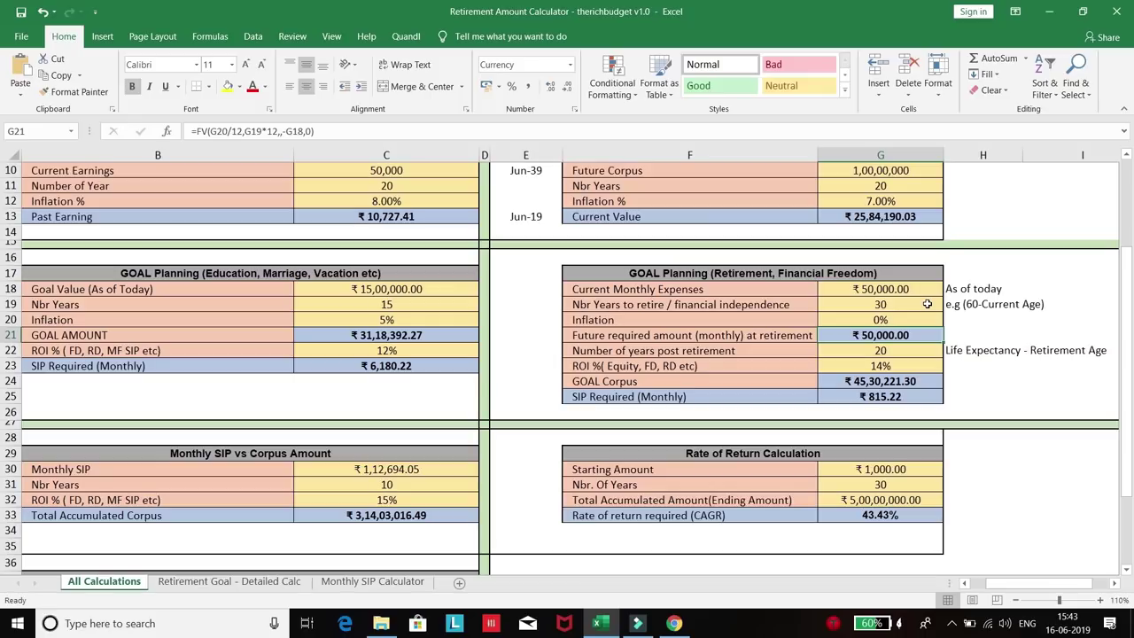
key(Up)
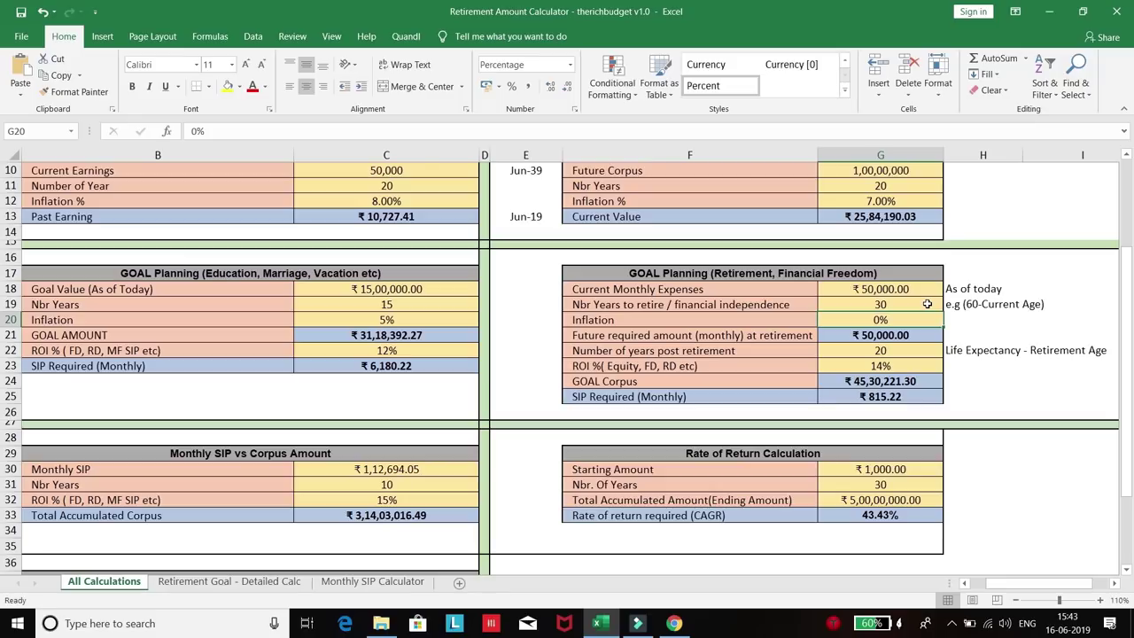
text(7)
key(Return)
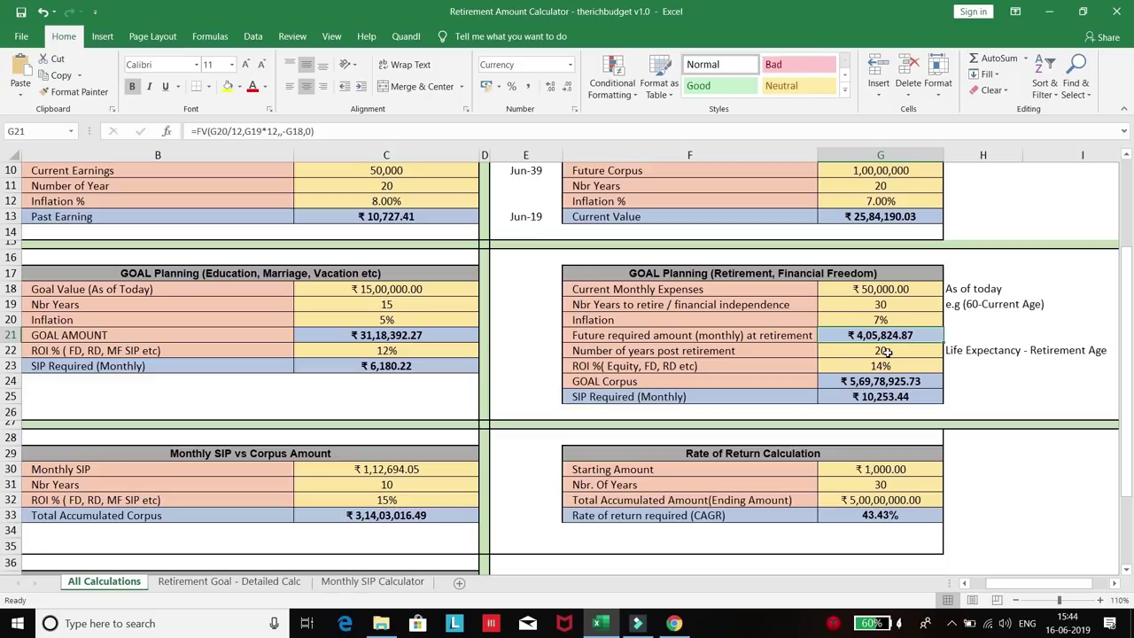
Check the life expectancy note, then set 15 years post retirement and a 0% return rate
click(977, 350)
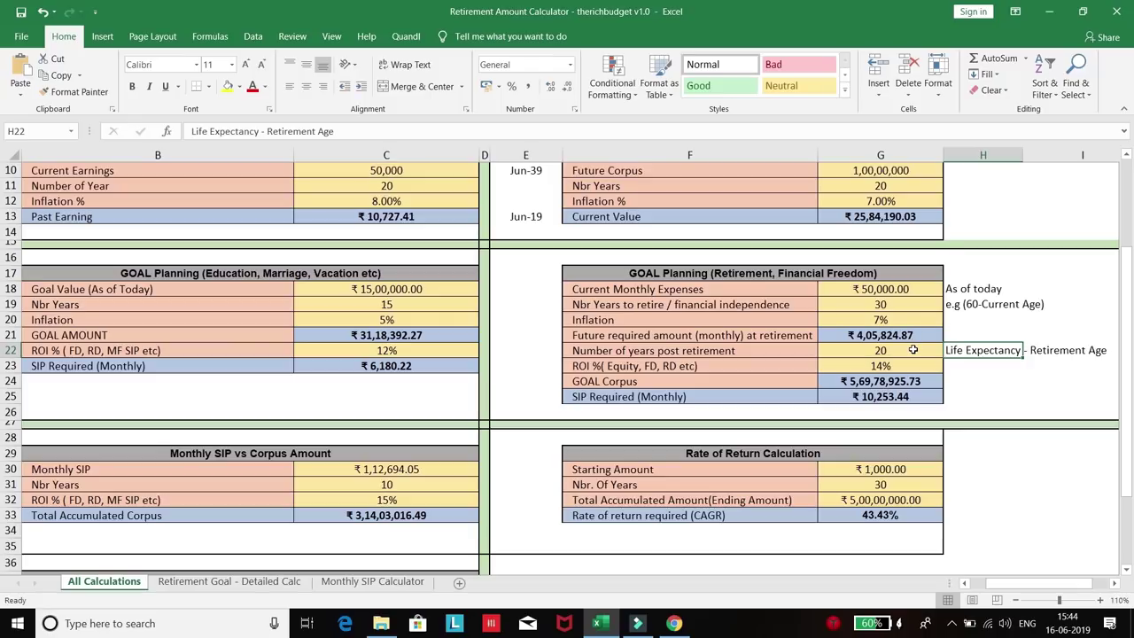
click(913, 350)
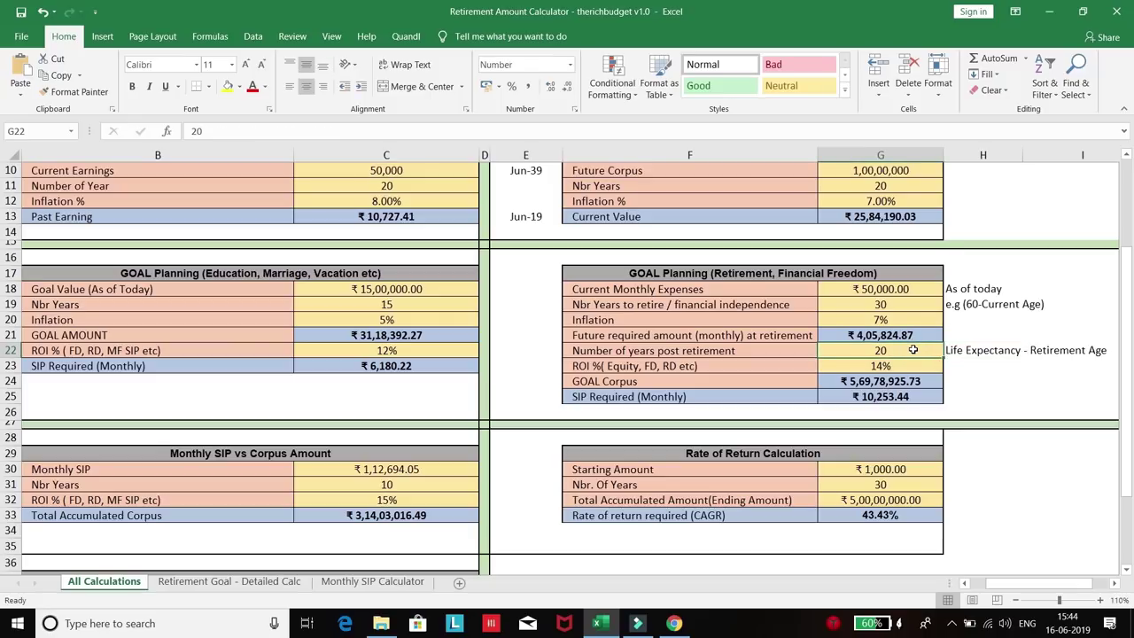
text(15)
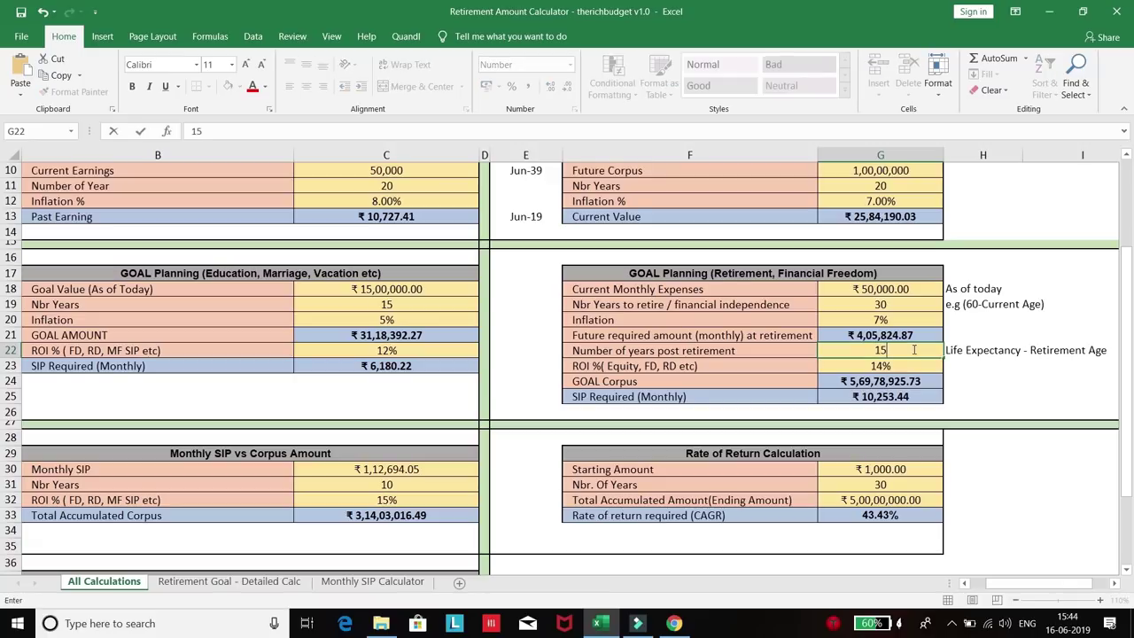
key(Return)
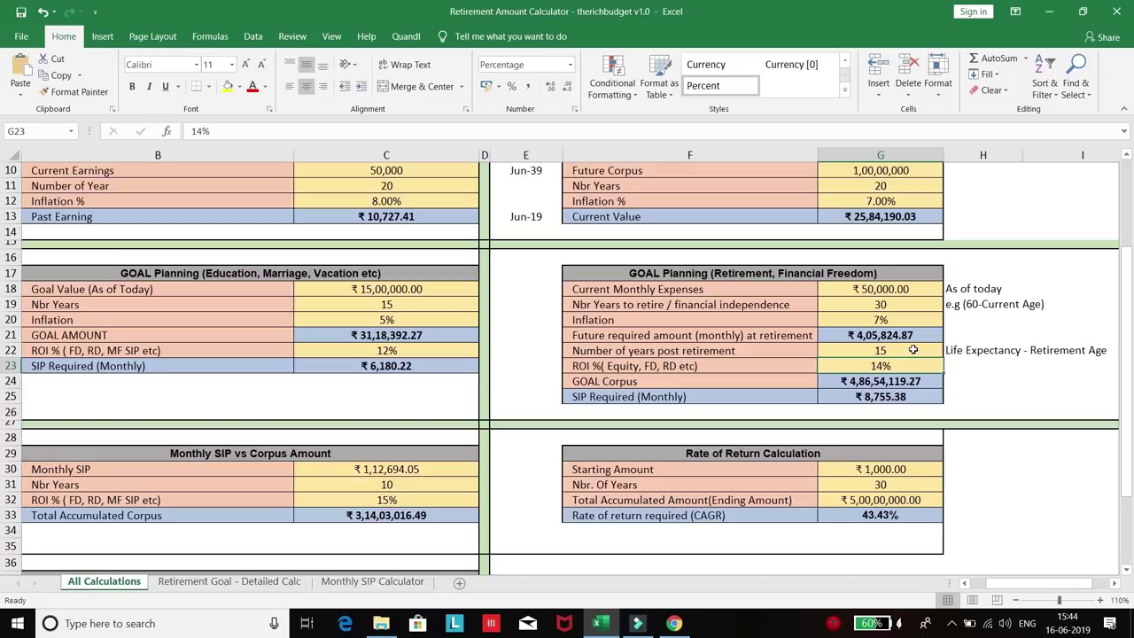
text(0)
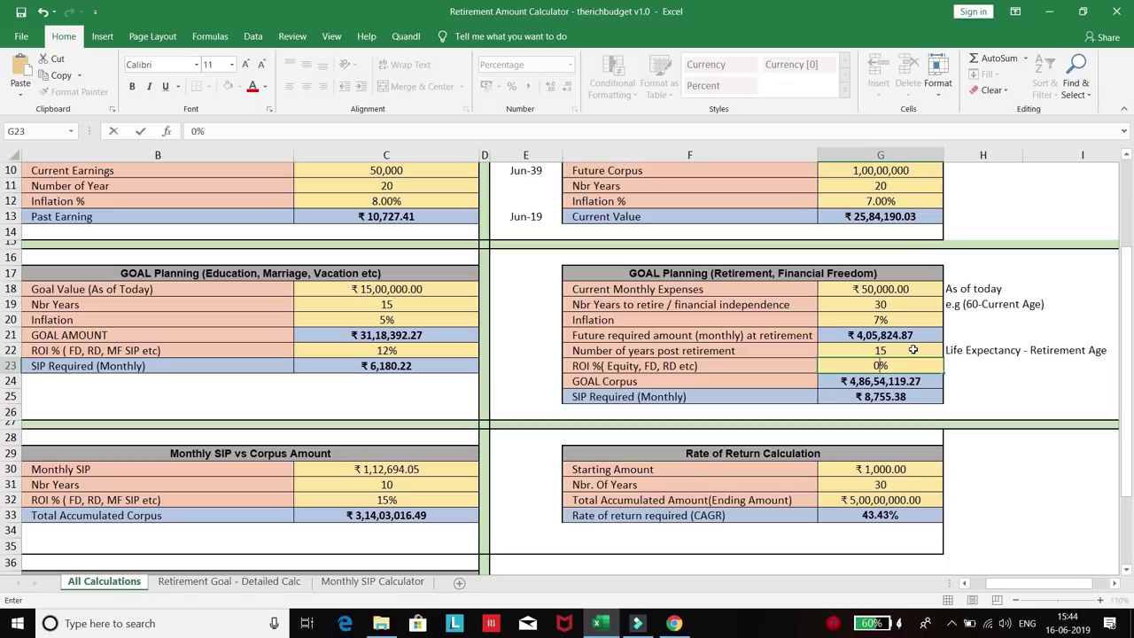
key(Return)
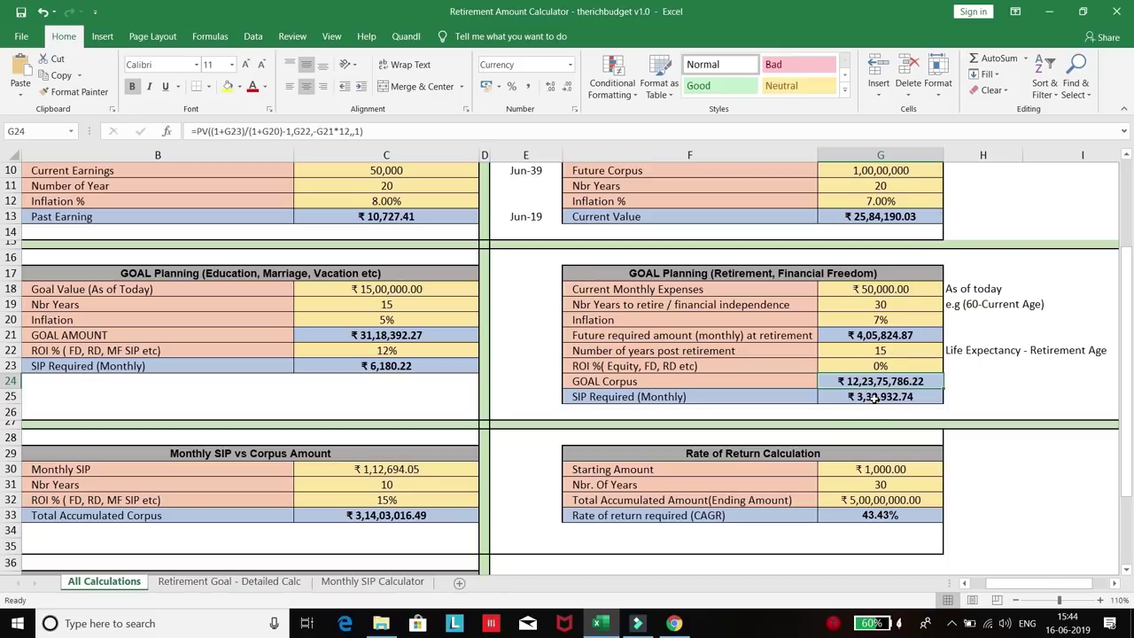
Inspect the monthly expenses input and the monthly SIP formula, then reselect the return rate
click(880, 288)
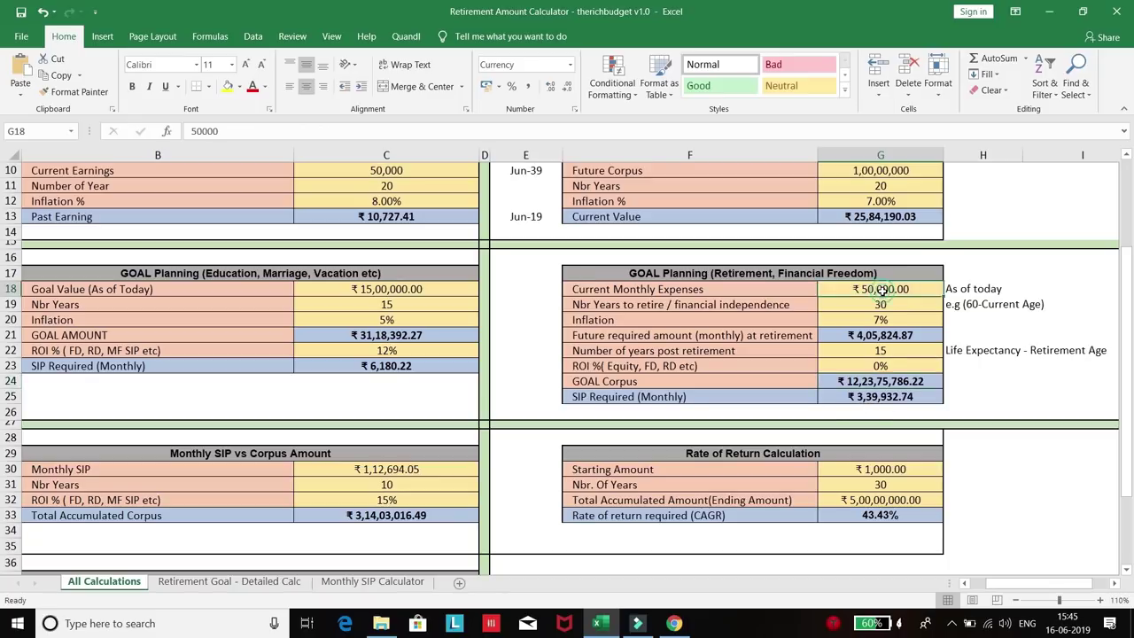
click(897, 396)
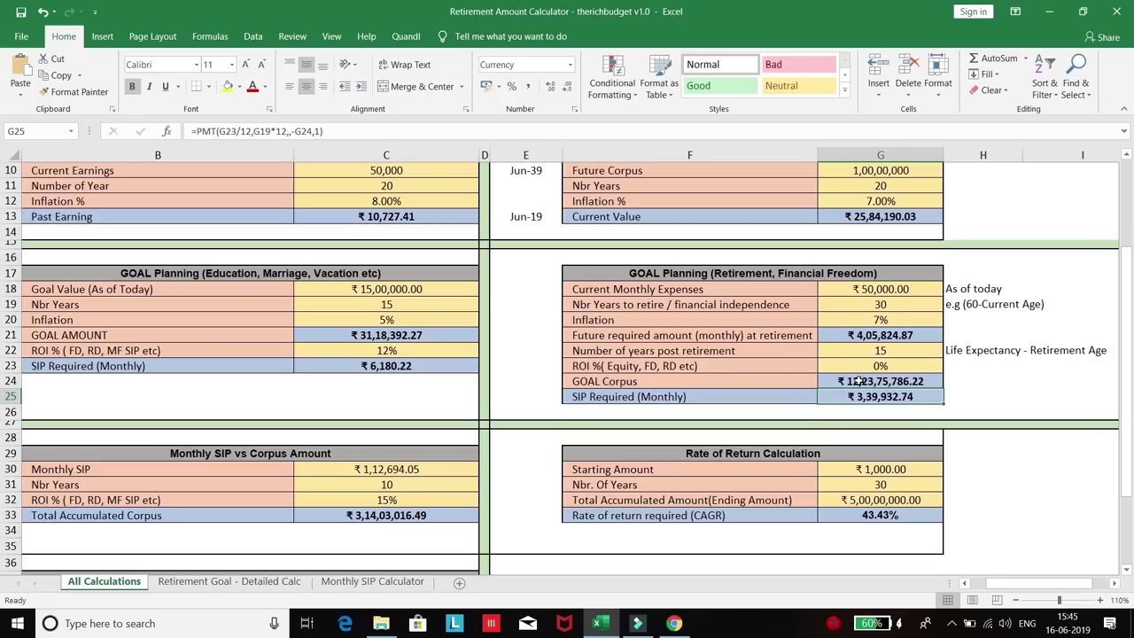
click(857, 368)
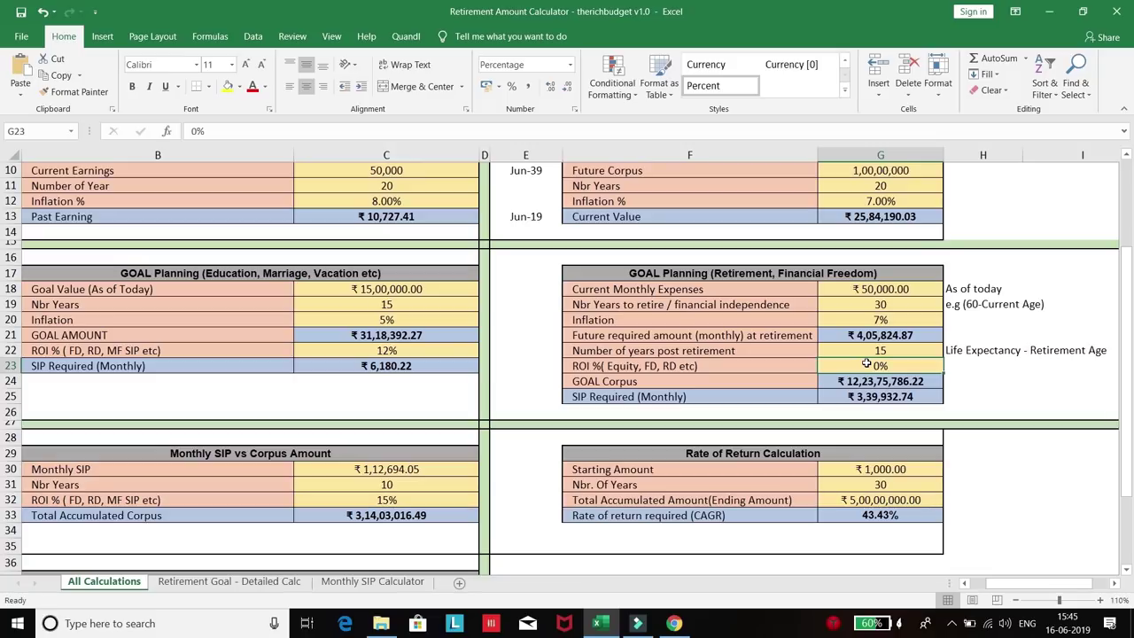
Try a 7% and then an 8% post-retirement ROI, and view the monthly SIP formula
text(8)
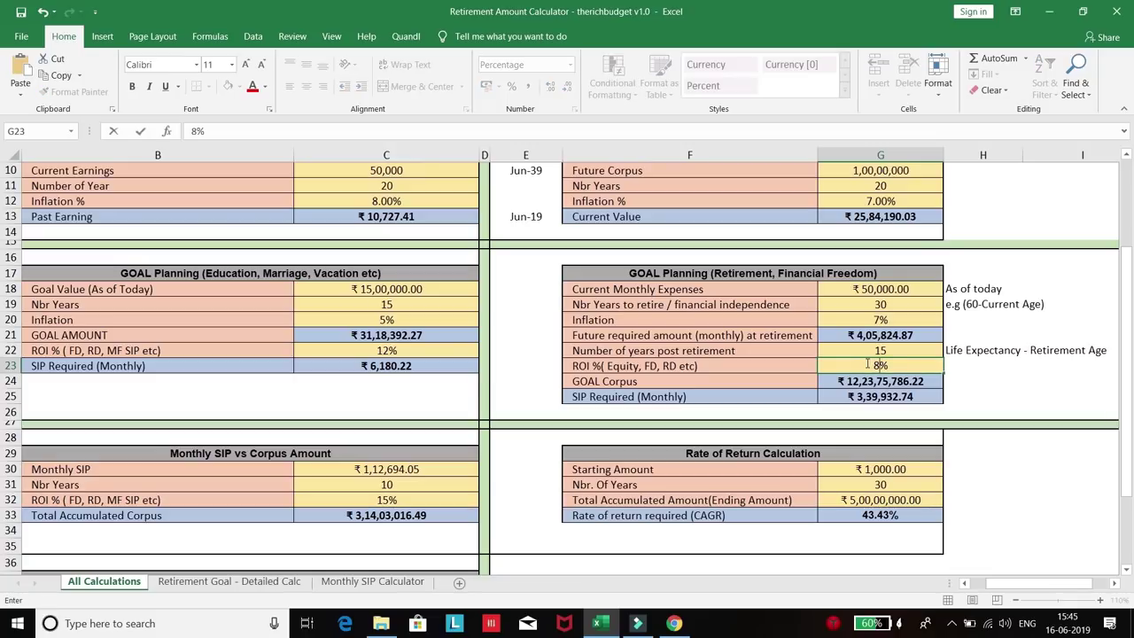
key(BackSpace)
text(7)
key(Return)
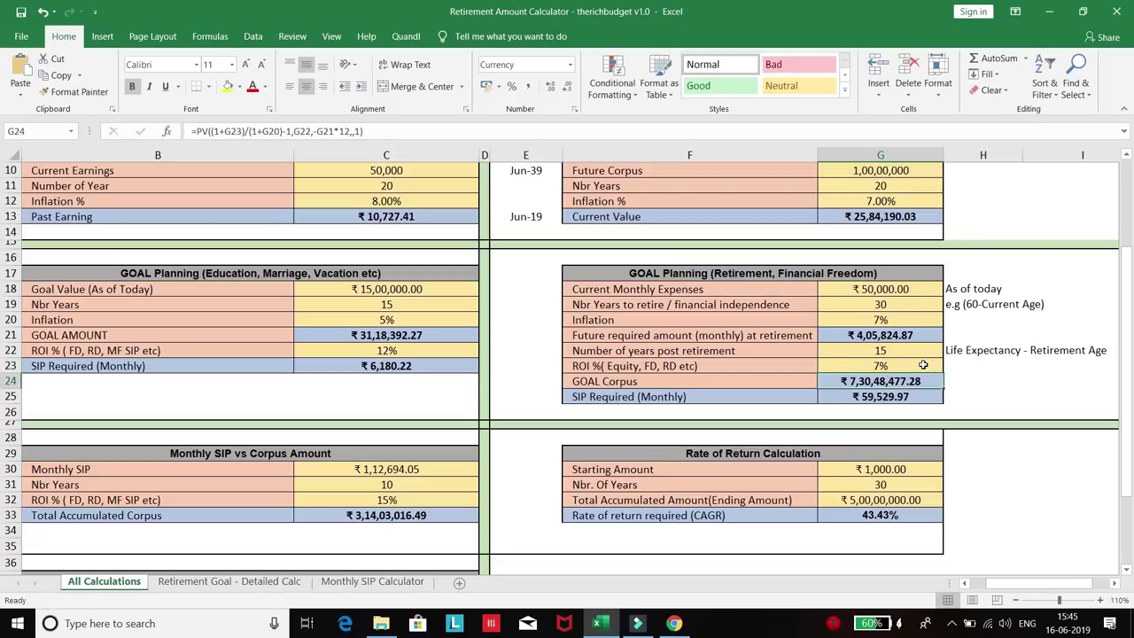
click(893, 364)
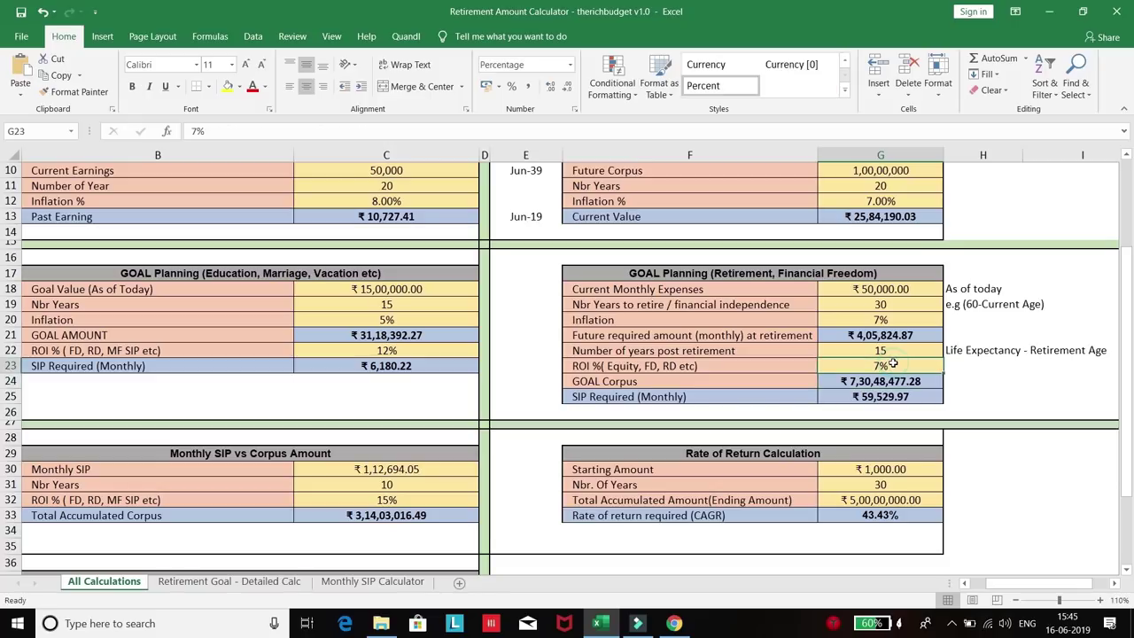
text(8)
key(Return)
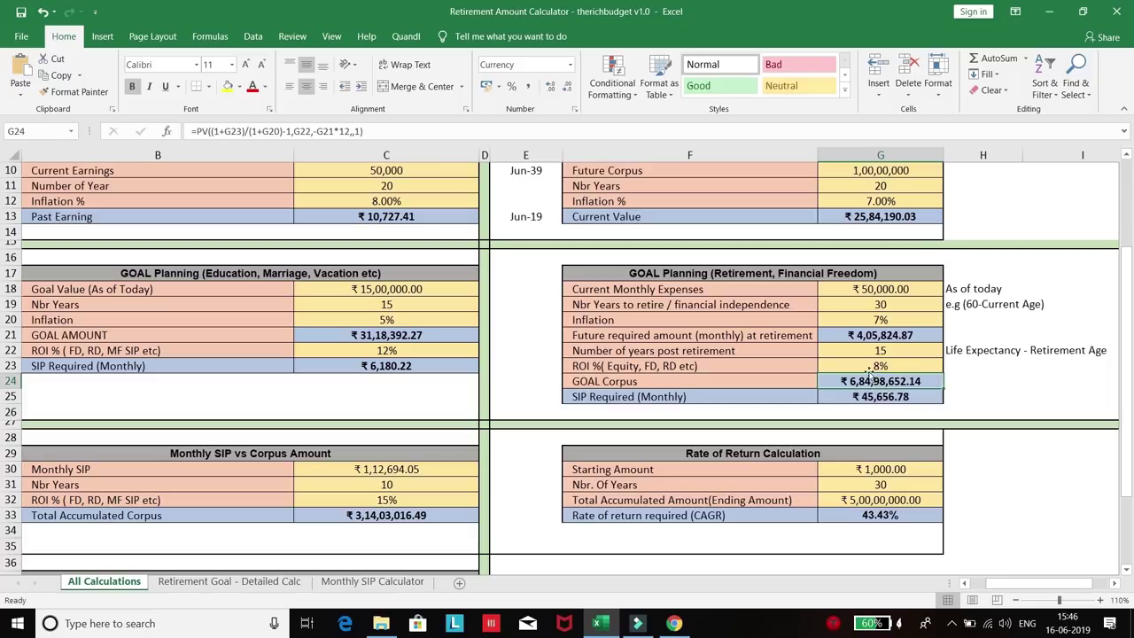
click(890, 365)
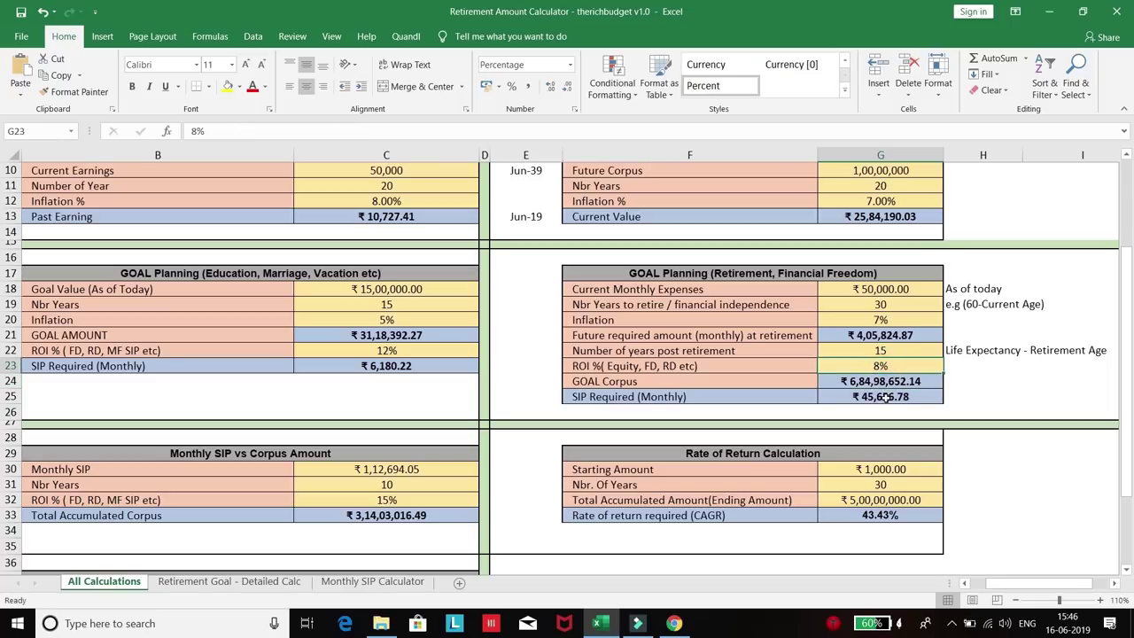
click(880, 397)
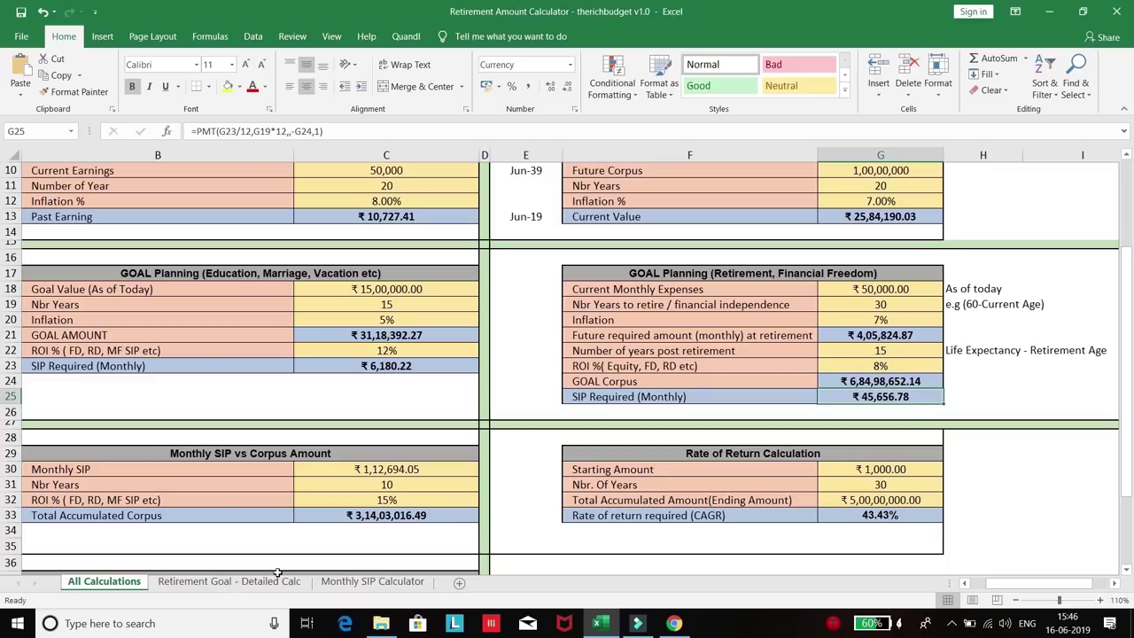
On the Detailed Calc sheet, enter retirement age 30 and life expectancy 75, then view the cash flow years formula
click(236, 582)
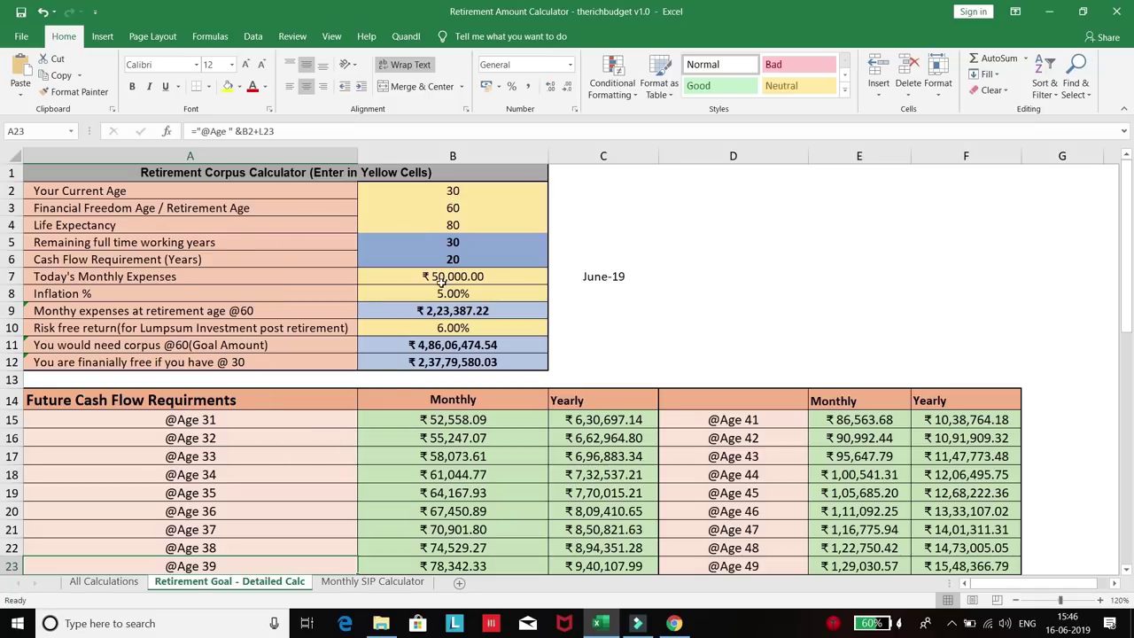
click(441, 188)
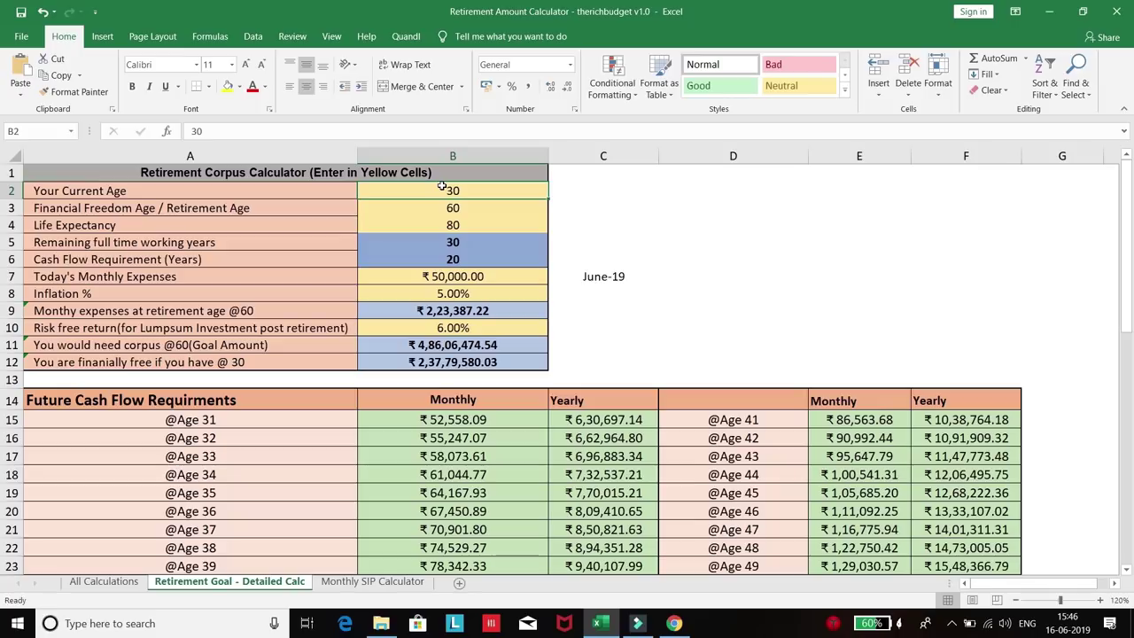
key(Down)
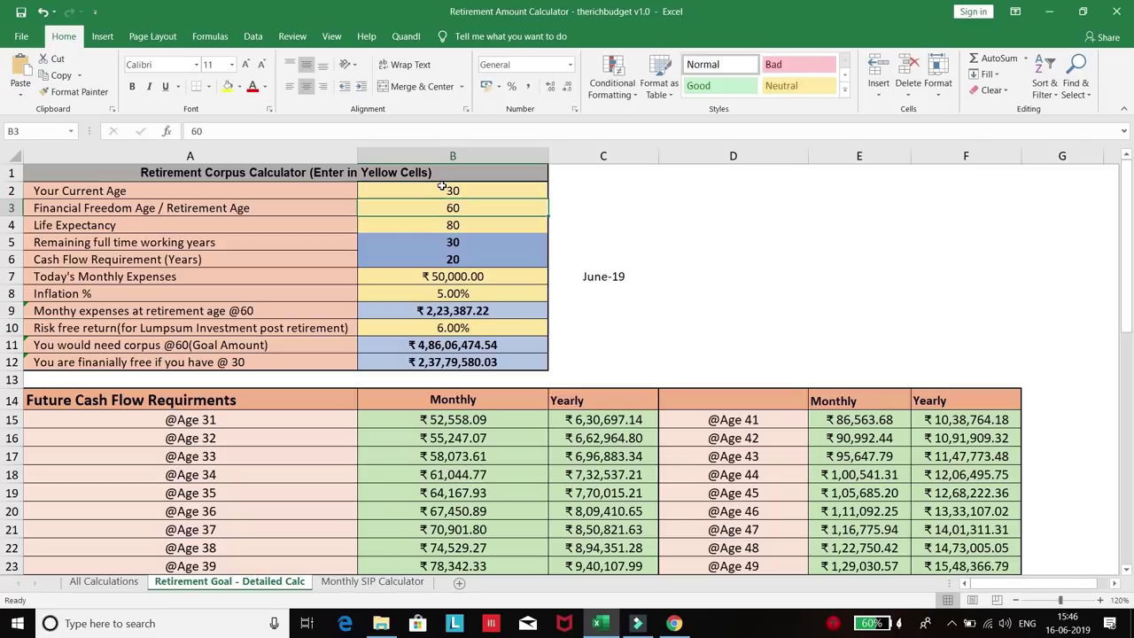
text(30)
key(Return)
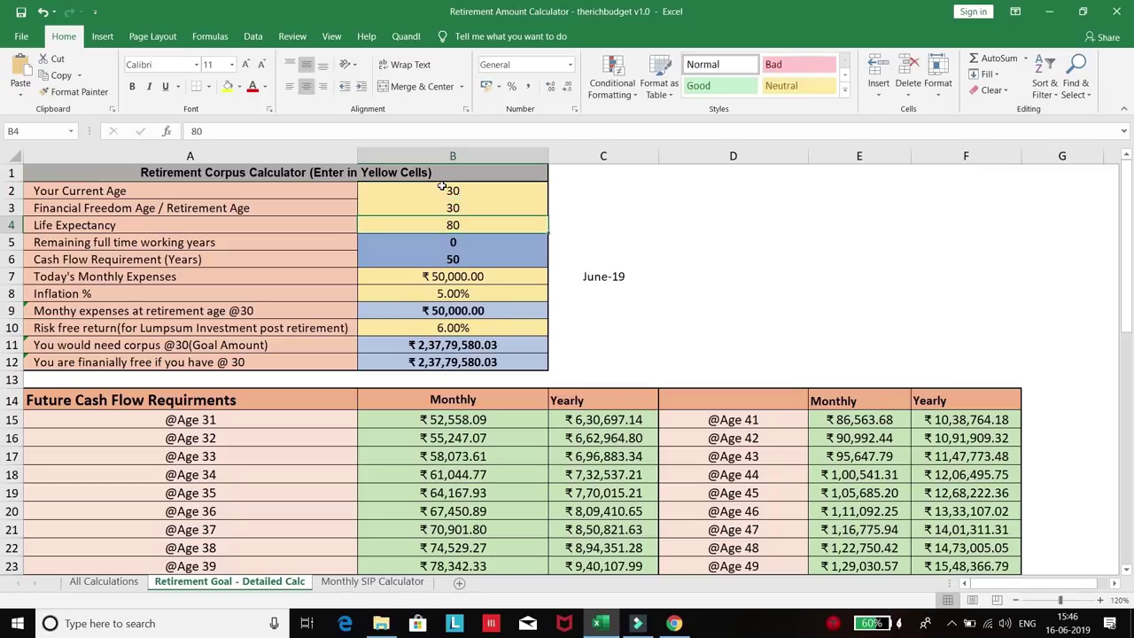
text(75)
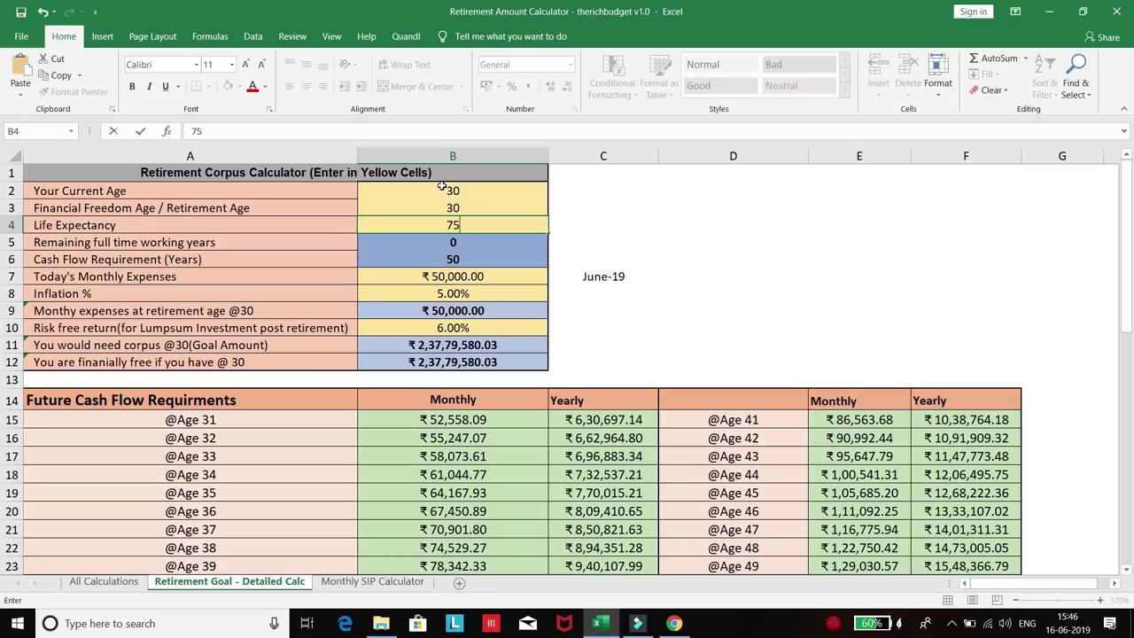
key(Return)
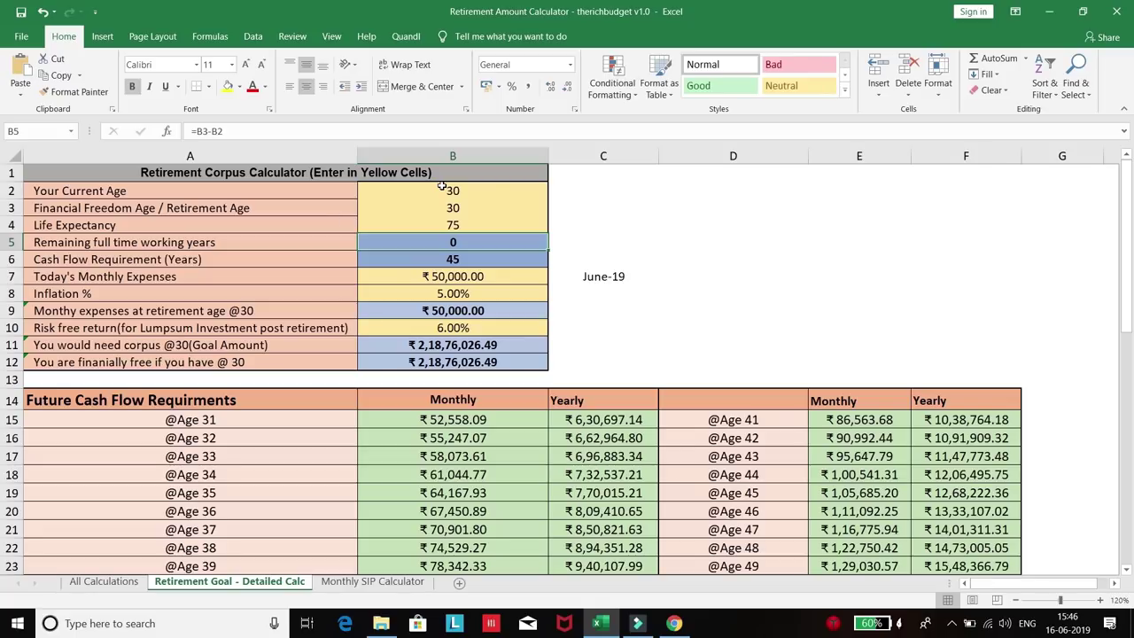
key(Left)
key(Down)
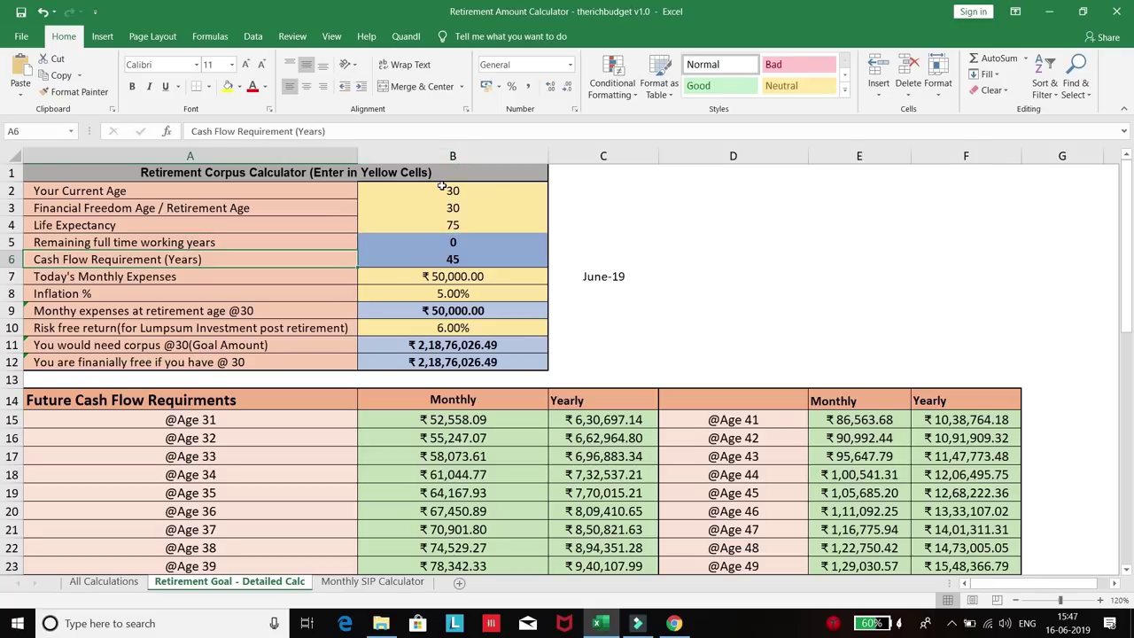
key(Right)
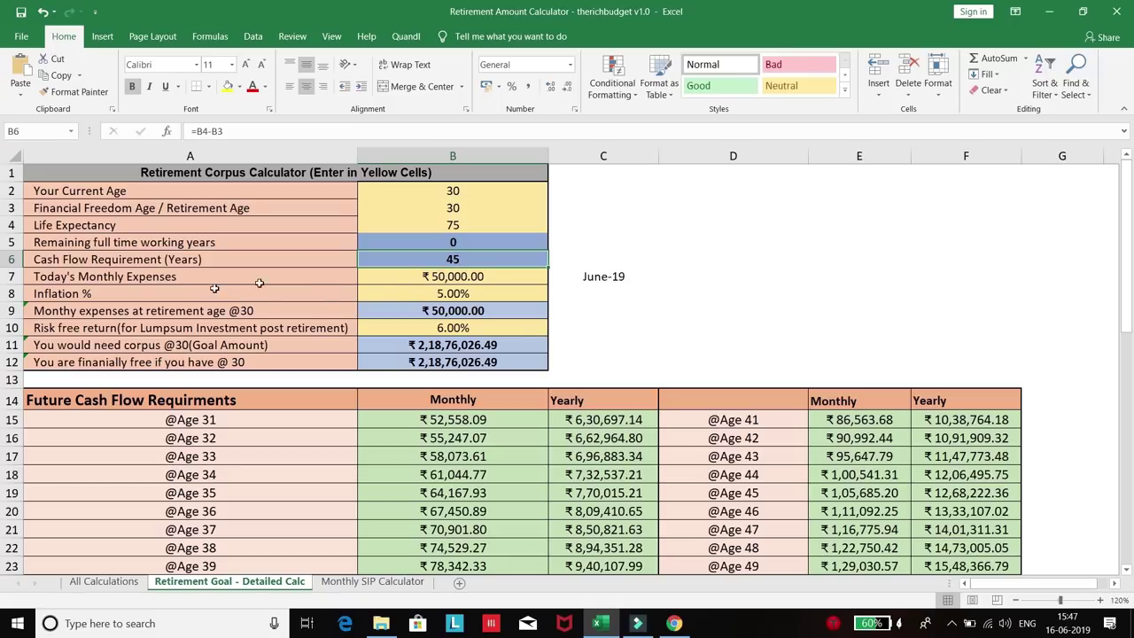
Set inflation to 0% and the risk-free return to 0%
click(470, 293)
text(0)
key(Return)
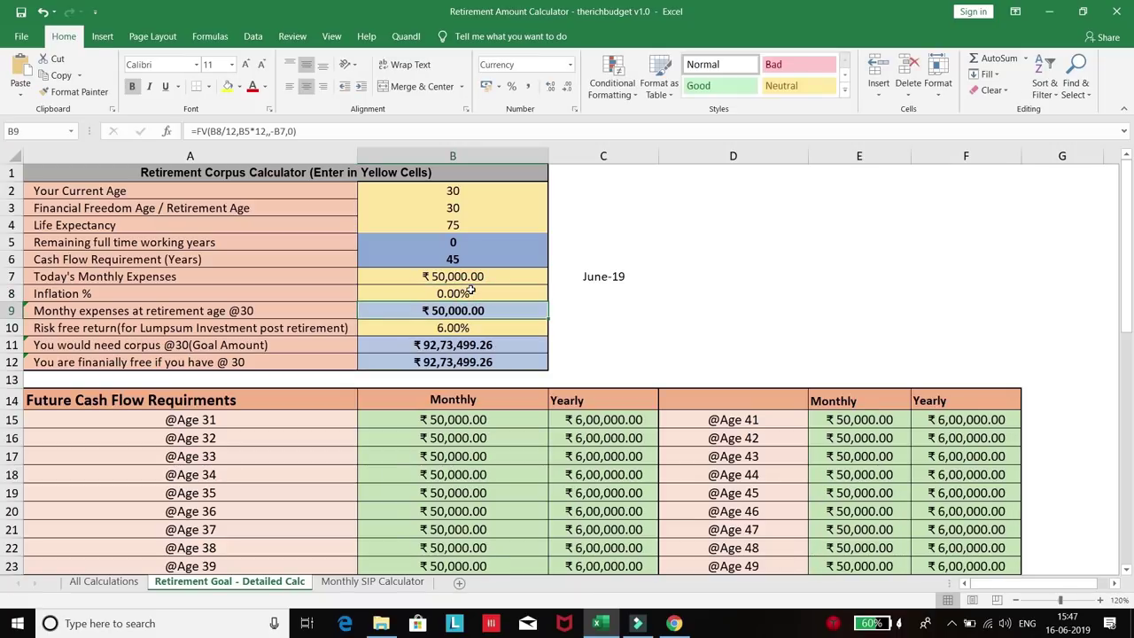
click(467, 325)
text(0)
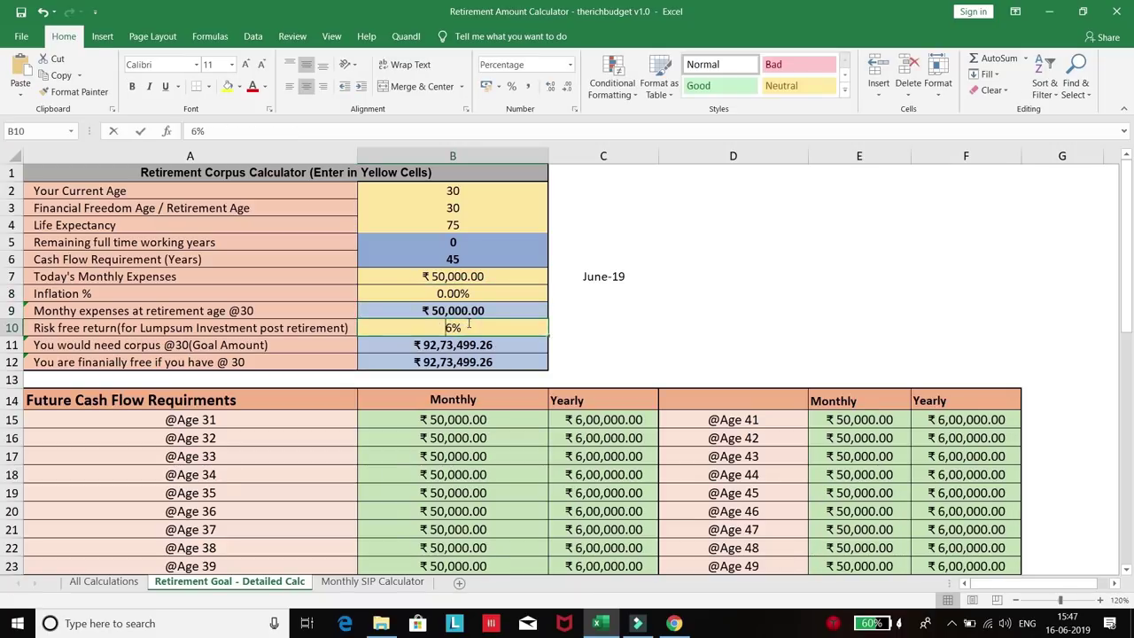
key(Return)
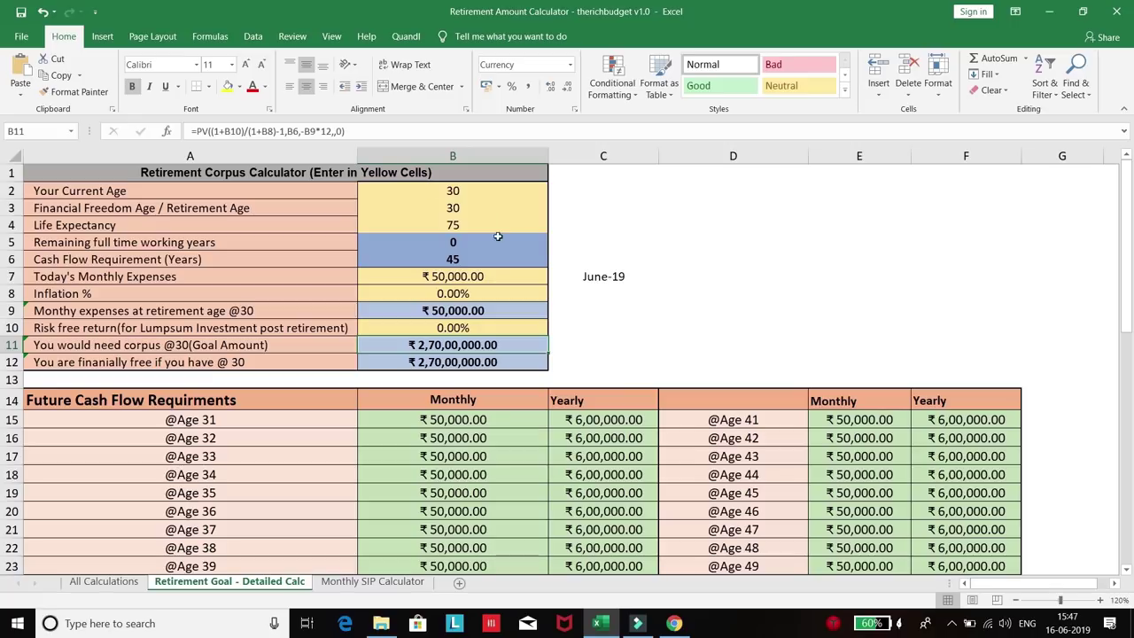
Inspect the age 75 monthly cash flow formula, then set inflation to 6%
scroll(319, 451, down, 1)
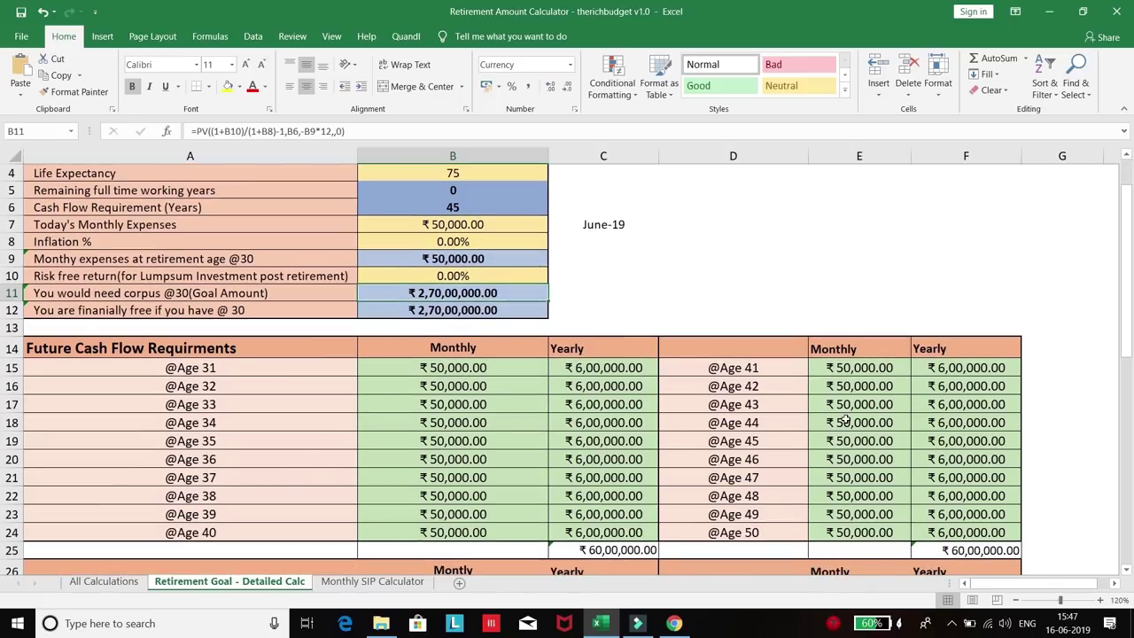
scroll(568, 509, down, 3)
scroll(569, 509, down, 2)
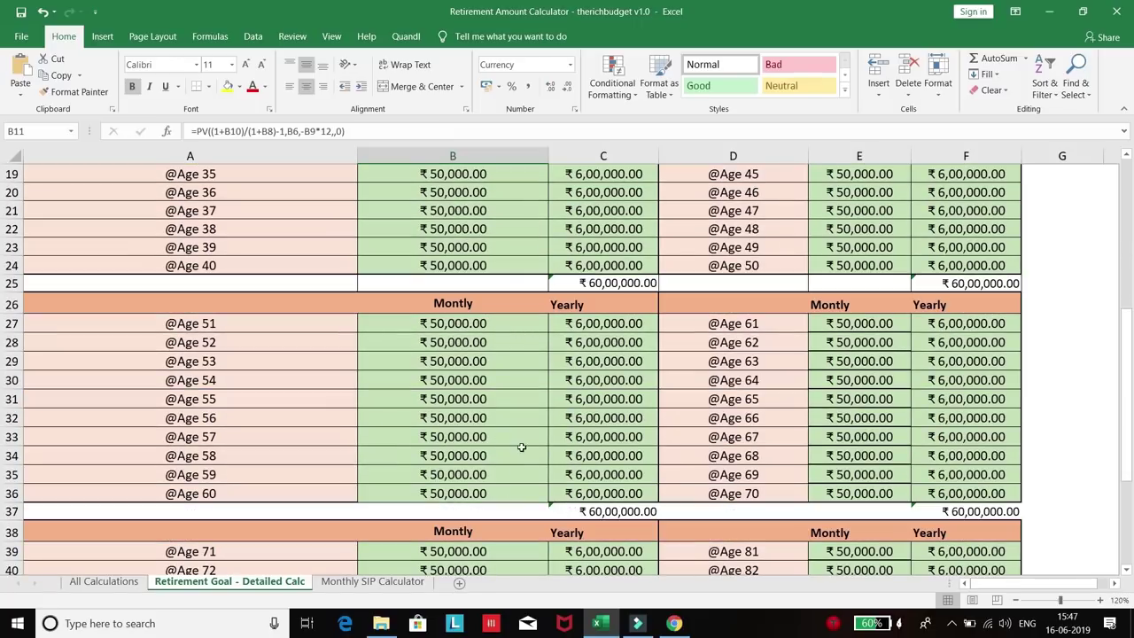
scroll(934, 457, down, 3)
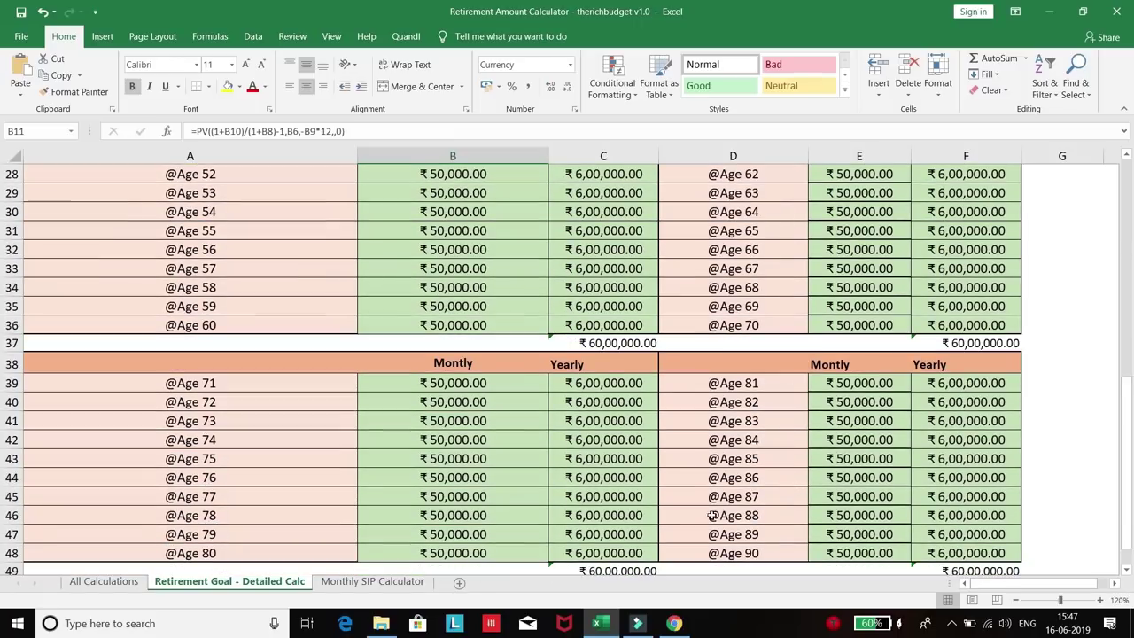
click(441, 461)
scroll(526, 494, up, 9)
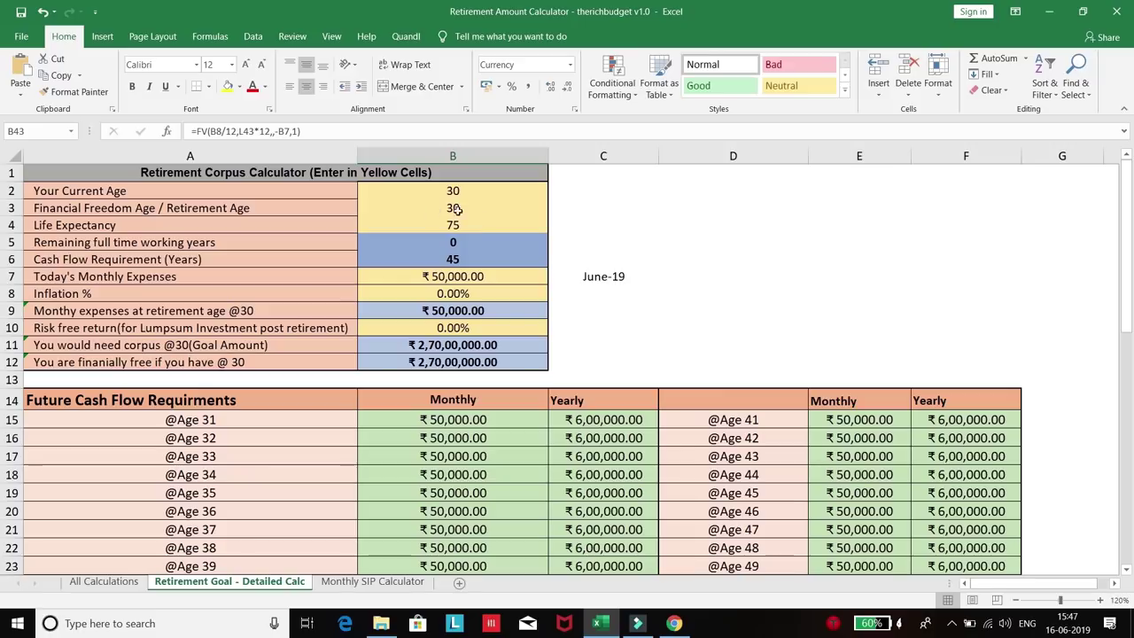
click(456, 295)
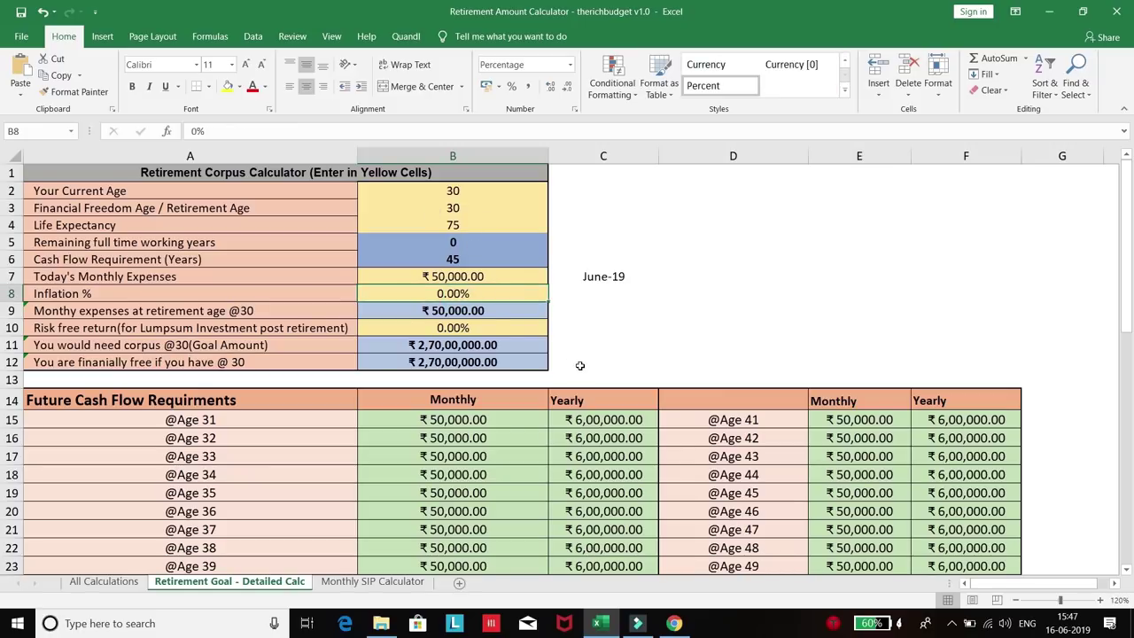
text(6)
key(Return)
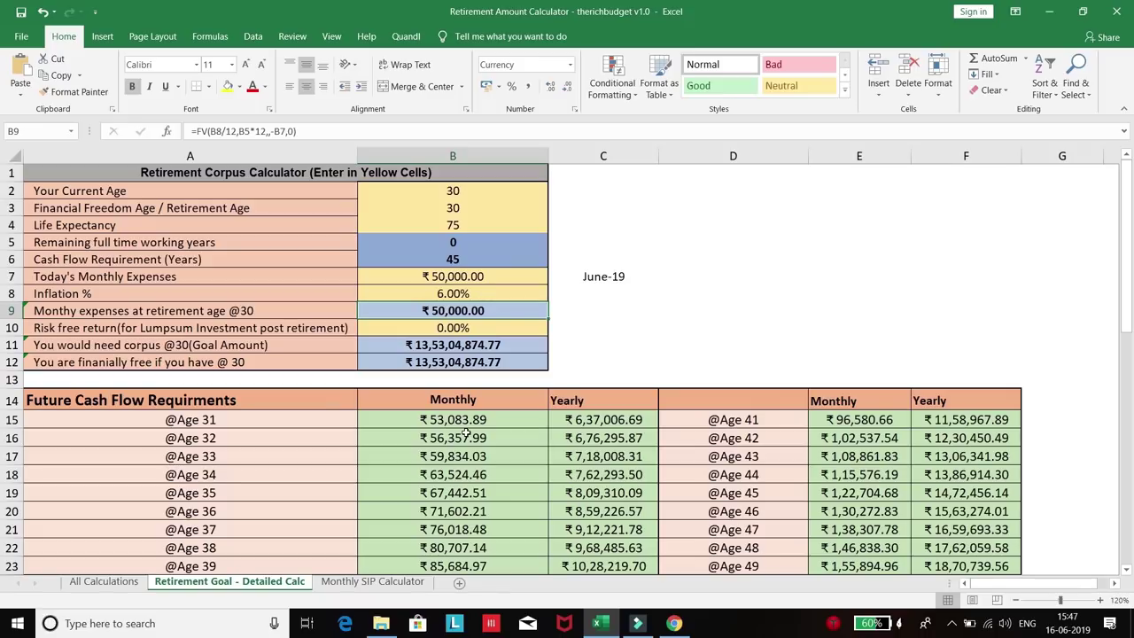
scroll(464, 431, down, 1)
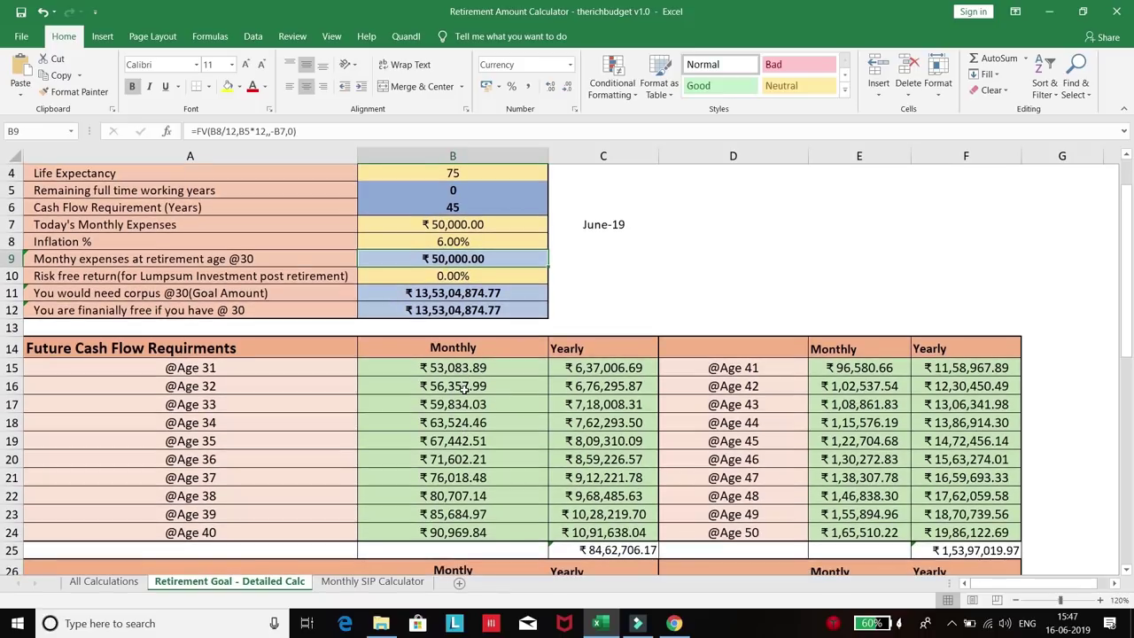
click(297, 368)
key(Down)
key(Down)
key(Down)
key(Down)
key(Down)
key(Down)
key(Down)
key(Down)
key(Down)
key(Down)
key(Down)
key(Down)
key(Down)
key(Down)
key(Down)
key(Down)
key(Down)
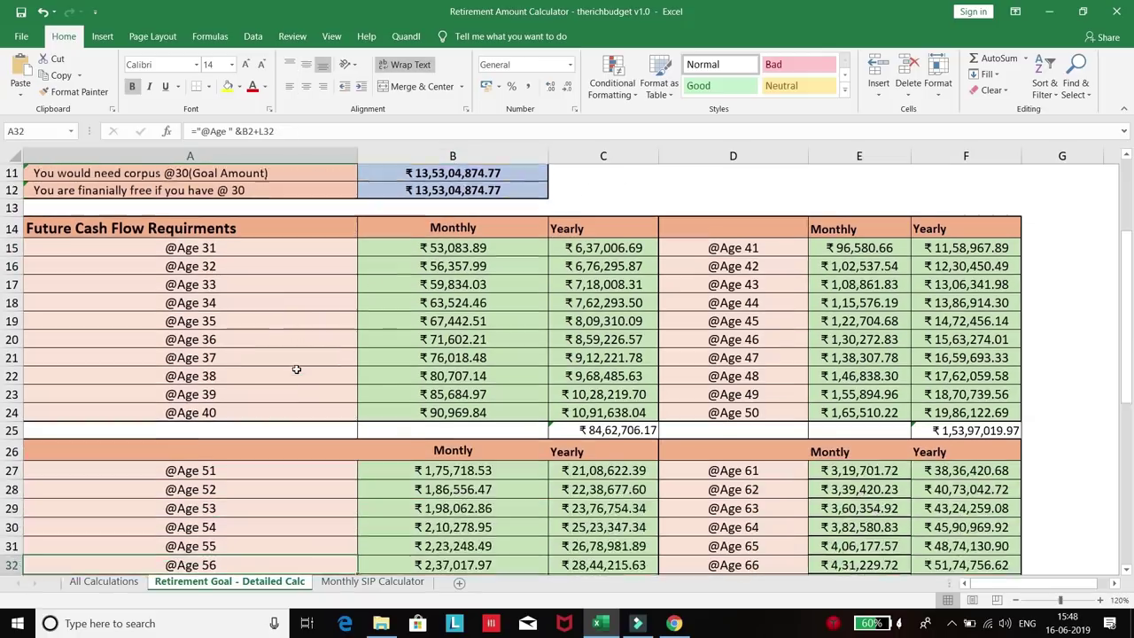
key(Down)
key(Down)
key(Down)
key(Down)
key(Down)
key(Down)
key(Down)
key(Down)
key(Down)
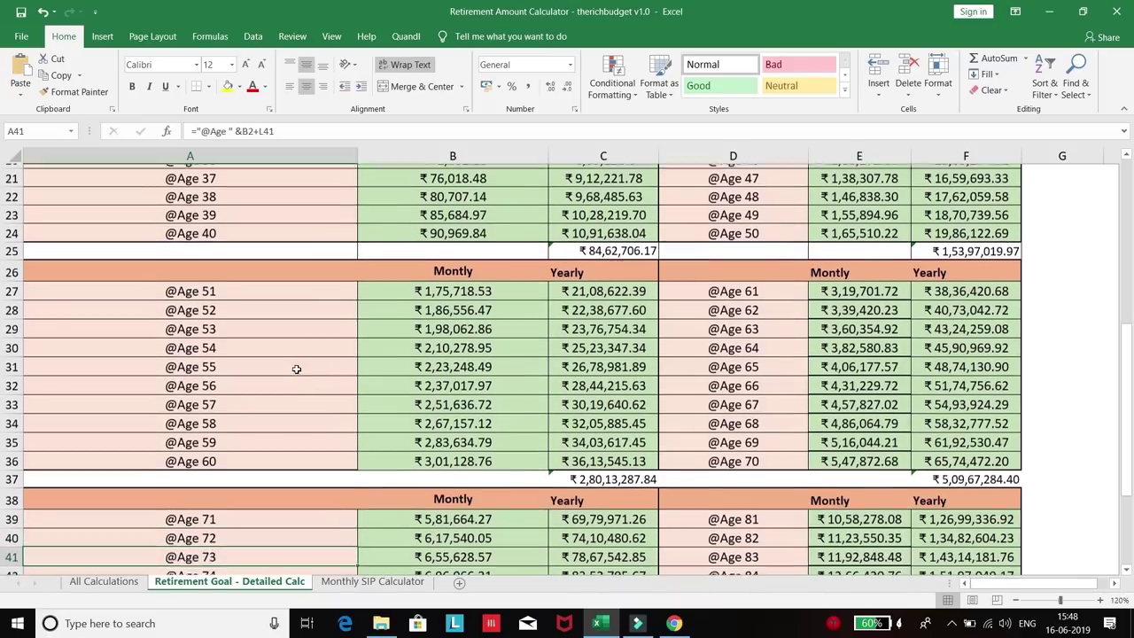
key(Down)
key(Down)
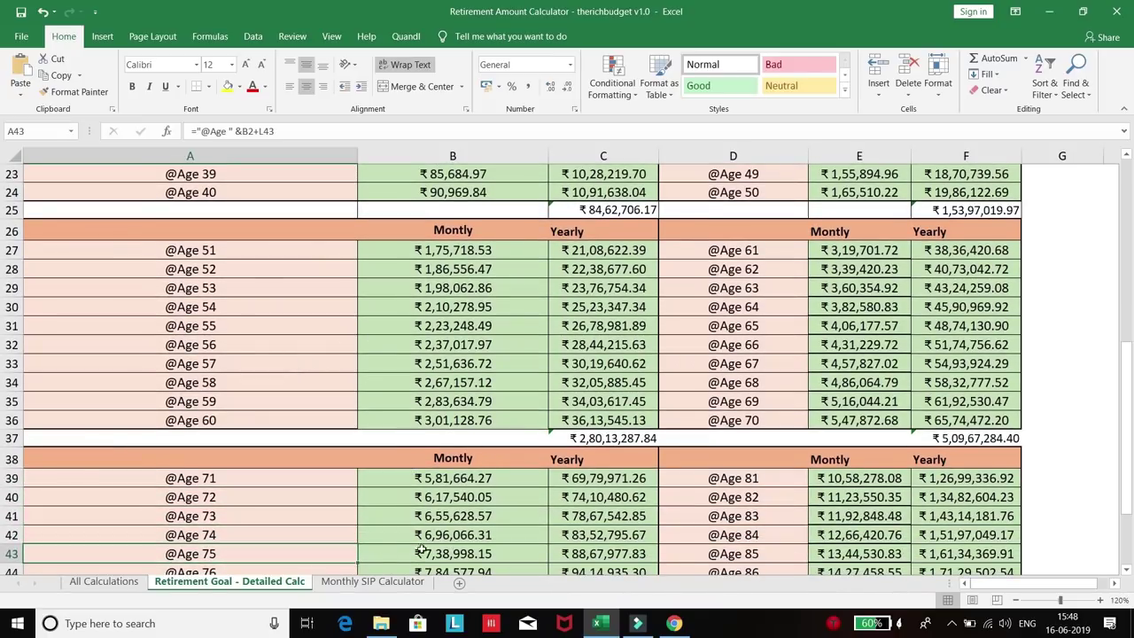
click(461, 554)
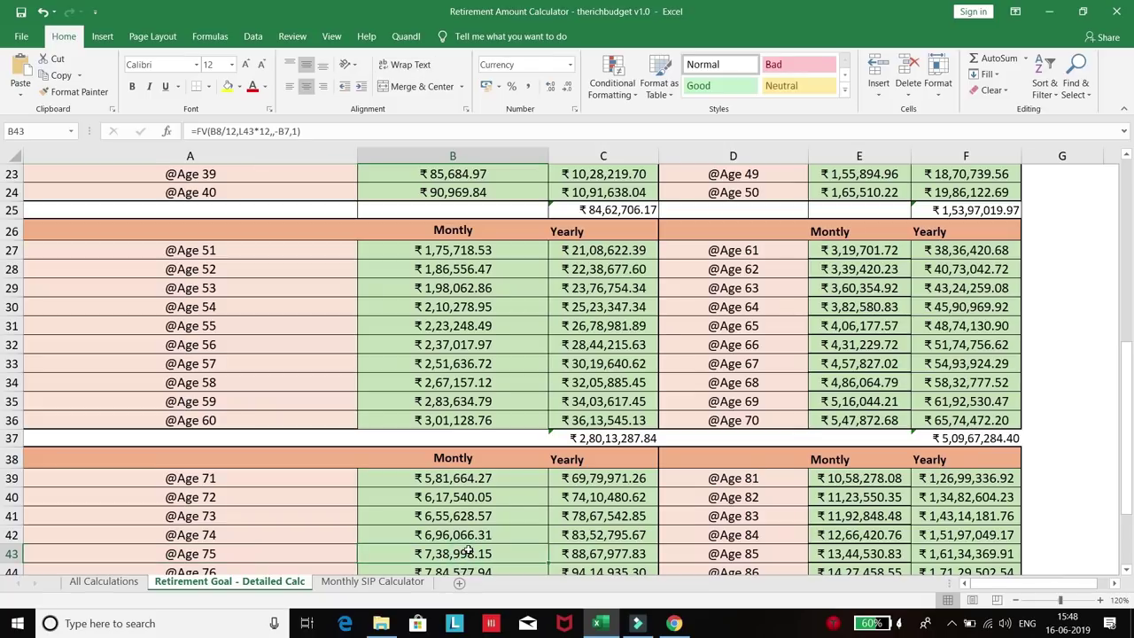
scroll(475, 544, up, 5)
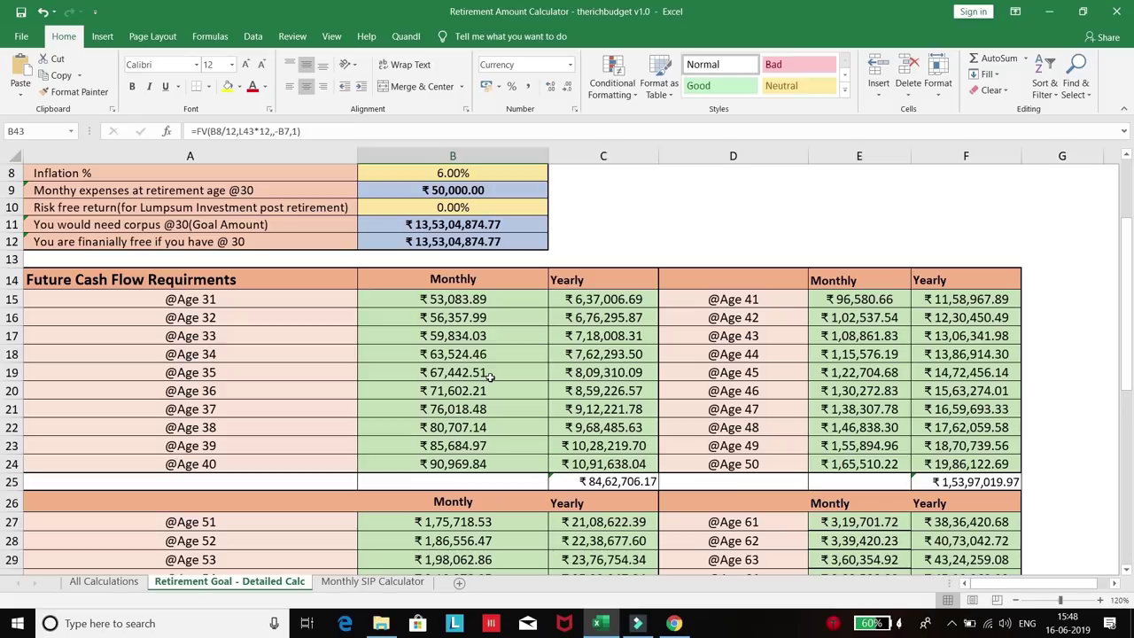
scroll(490, 376, up, 2)
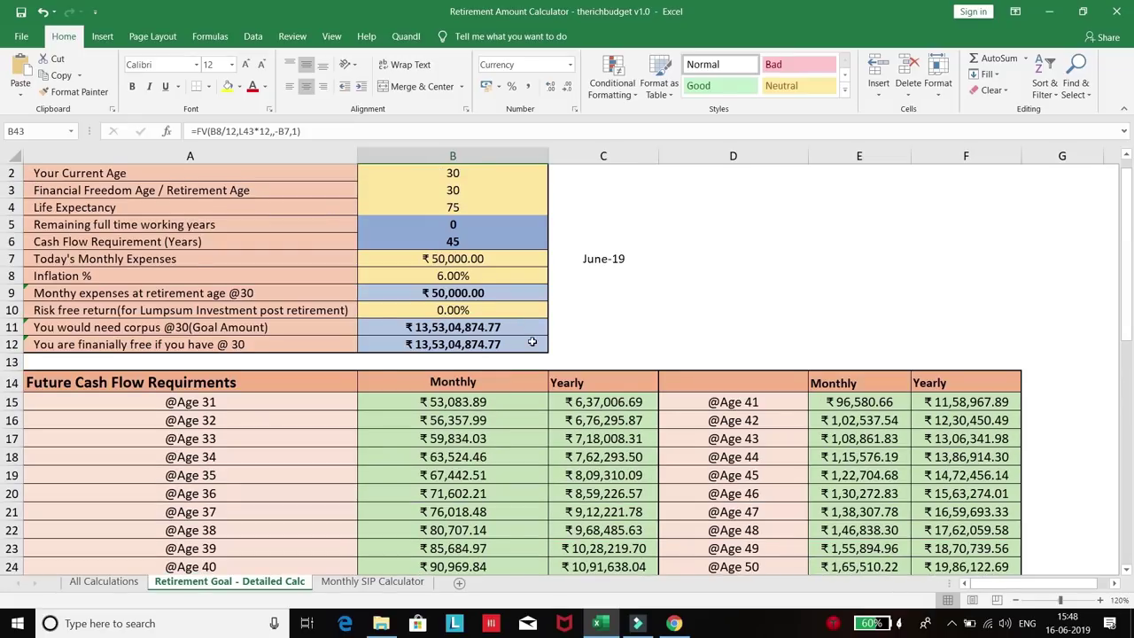
scroll(530, 339, up, 1)
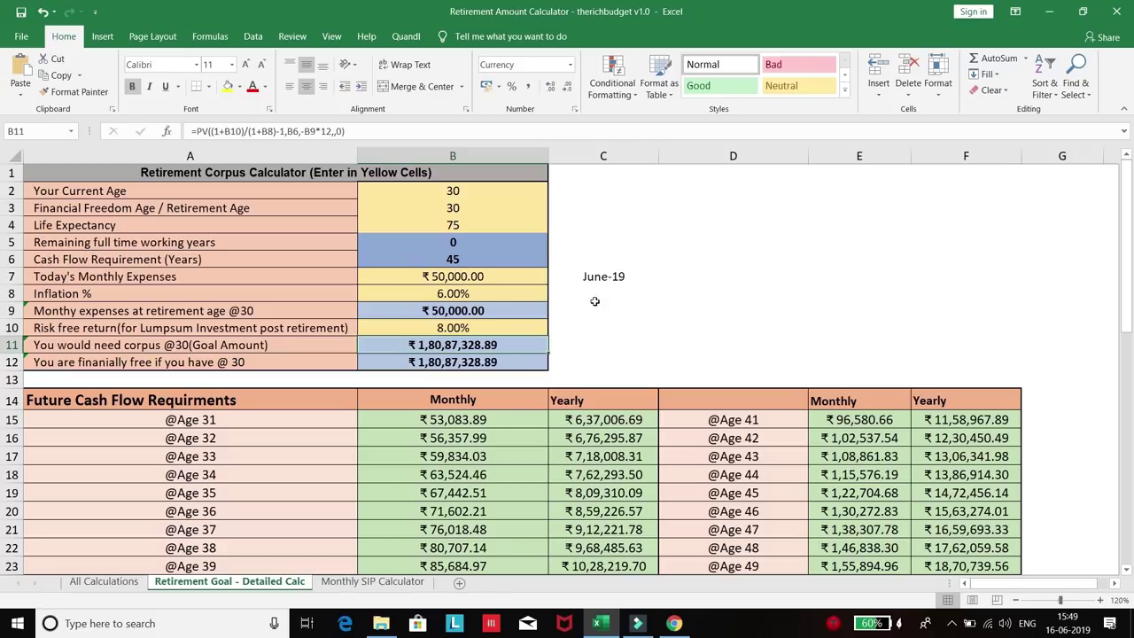
Change the retirement age in B3 to 55
click(475, 210)
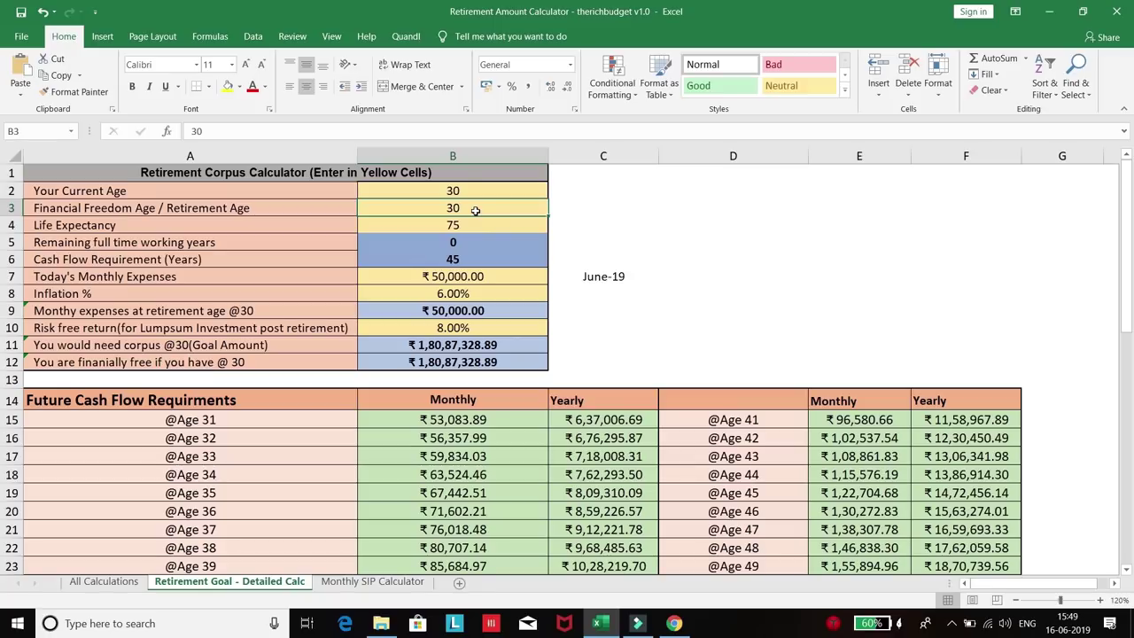
text(55)
key(Return)
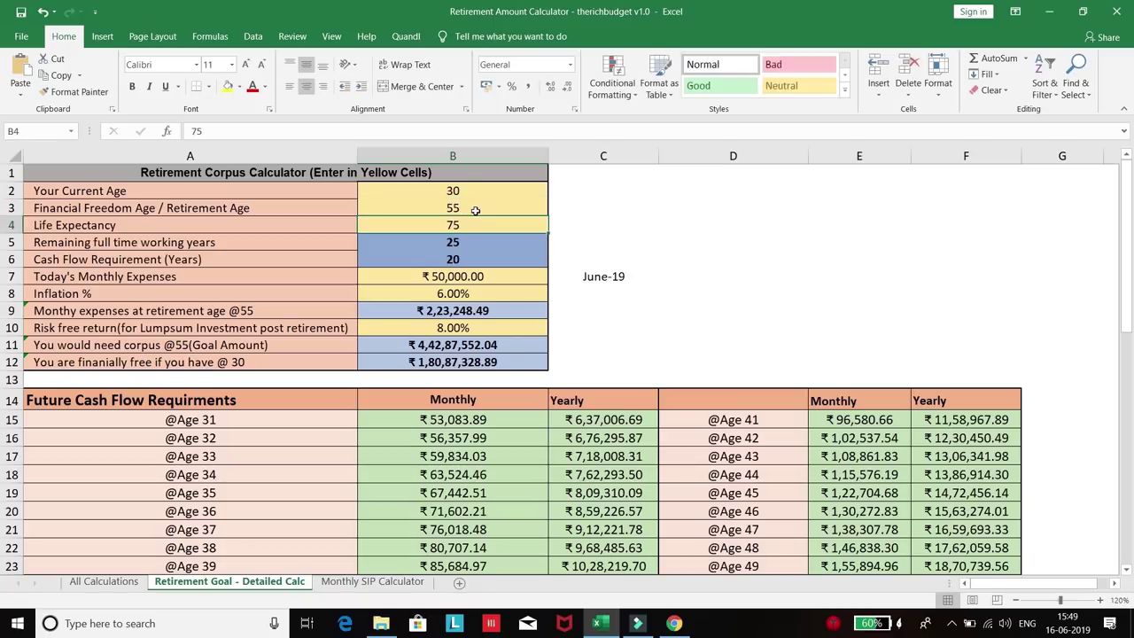
Inspect today's expenses, the inflation input, the expenses label and the age 55 cash flow formula
click(470, 277)
key(Down)
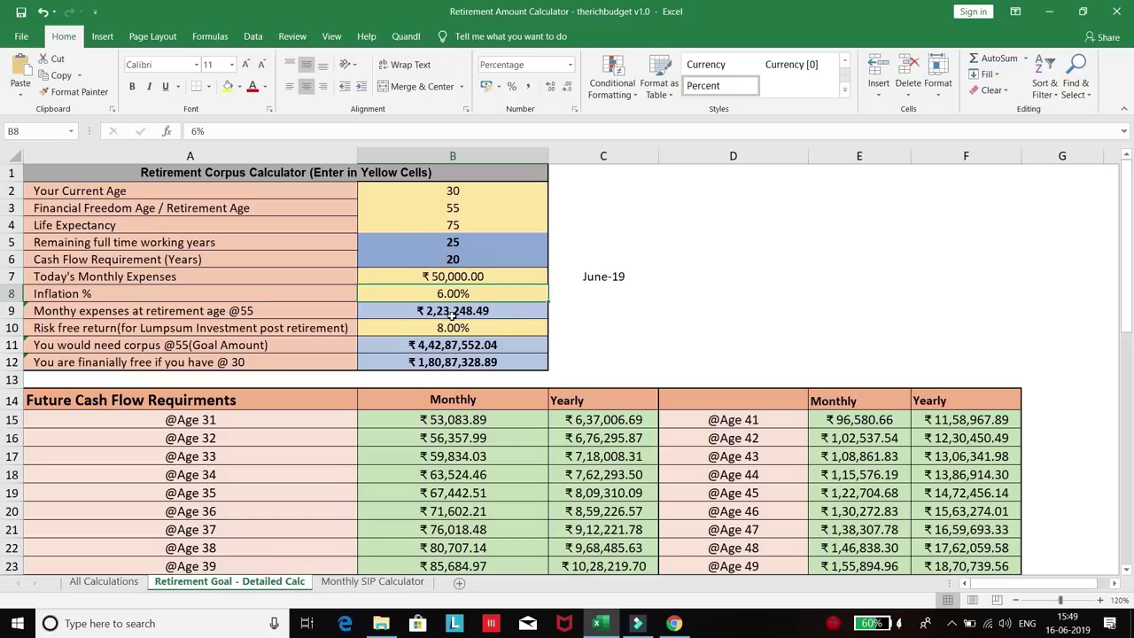
click(197, 310)
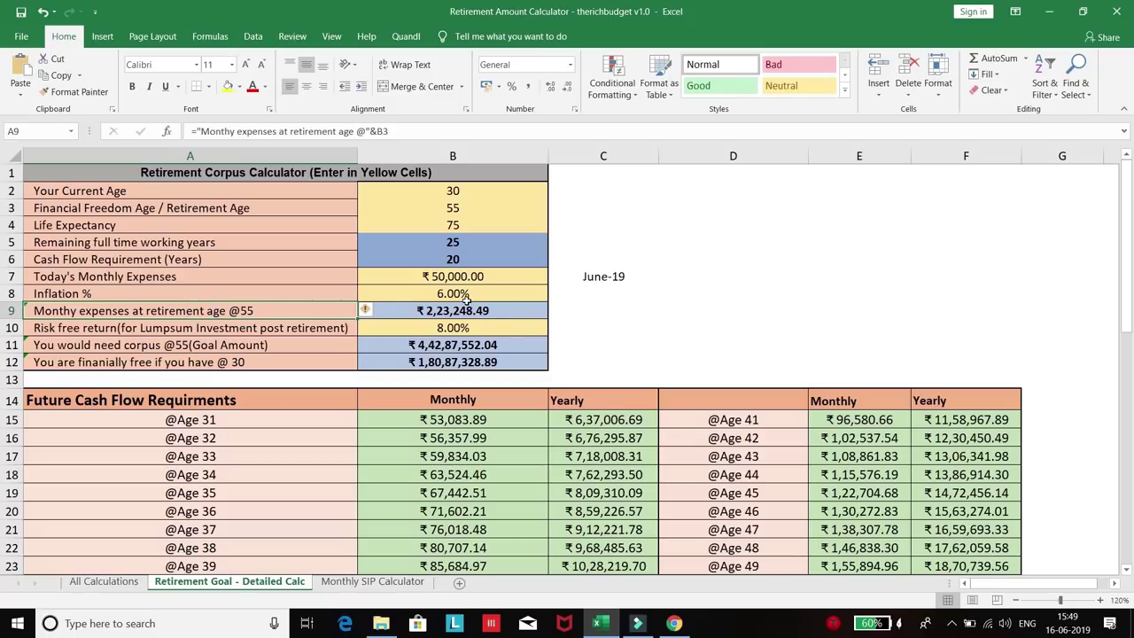
scroll(449, 428, down, 1)
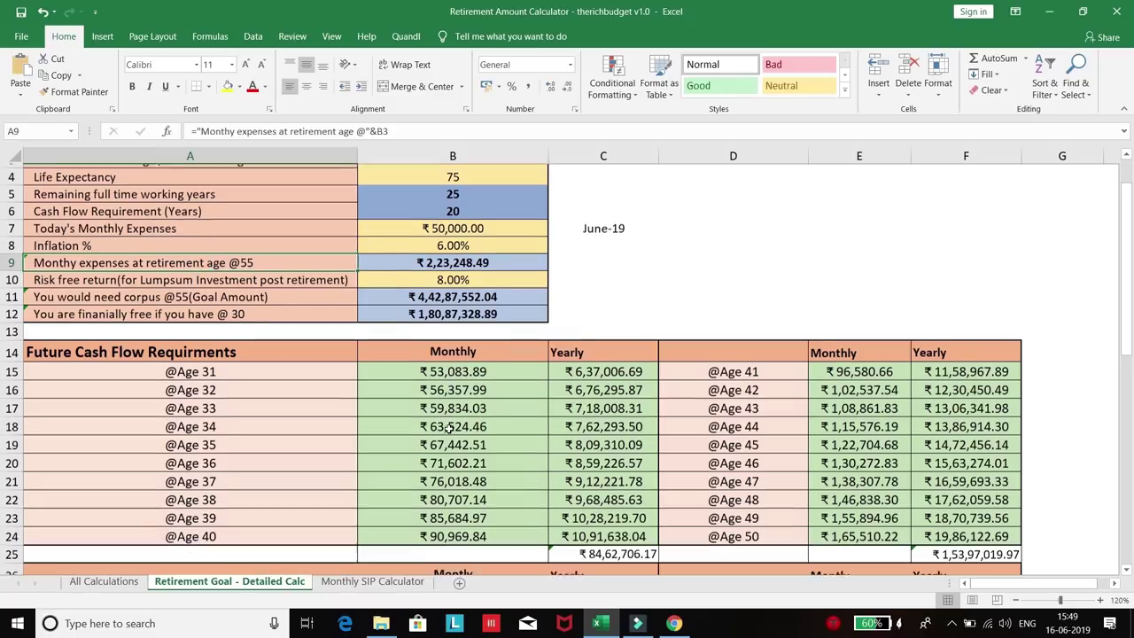
scroll(449, 429, down, 2)
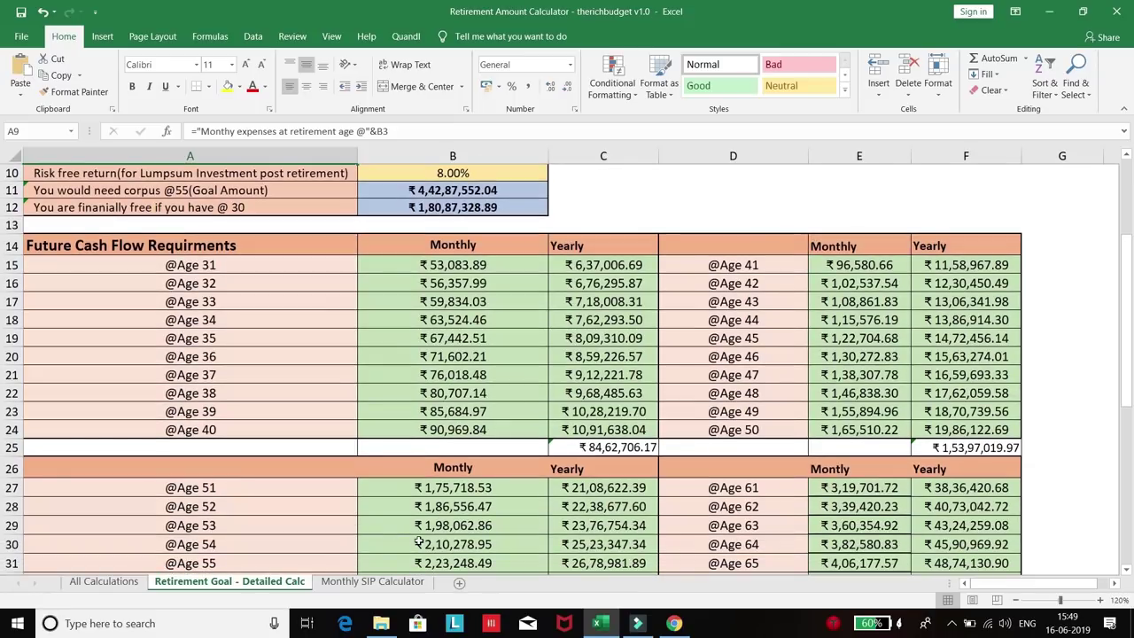
click(421, 567)
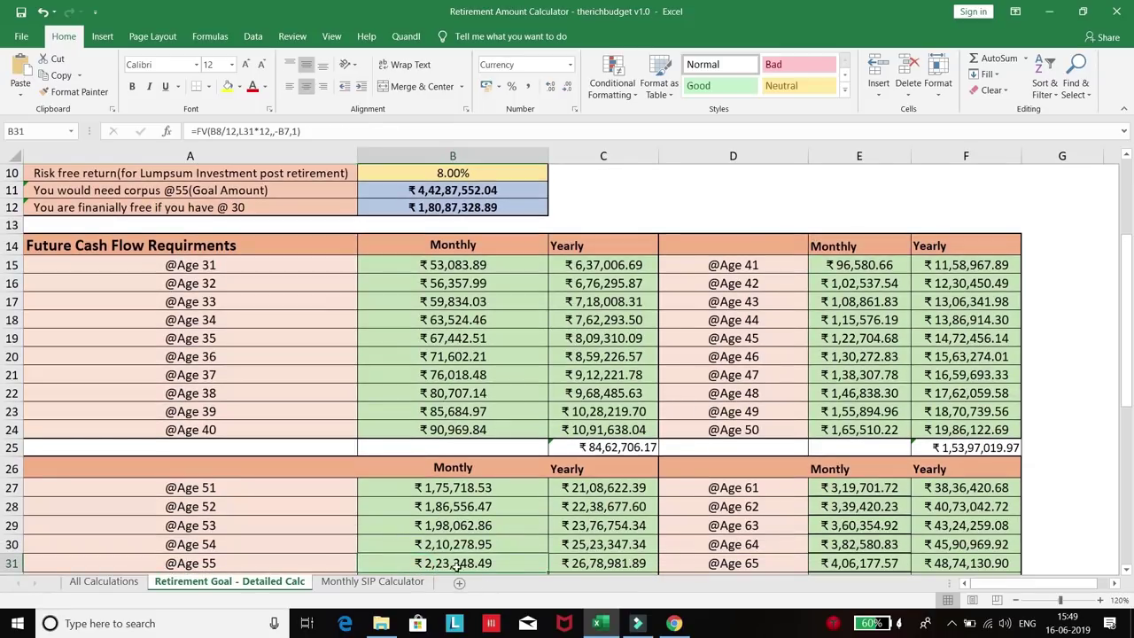
scroll(454, 567, up, 3)
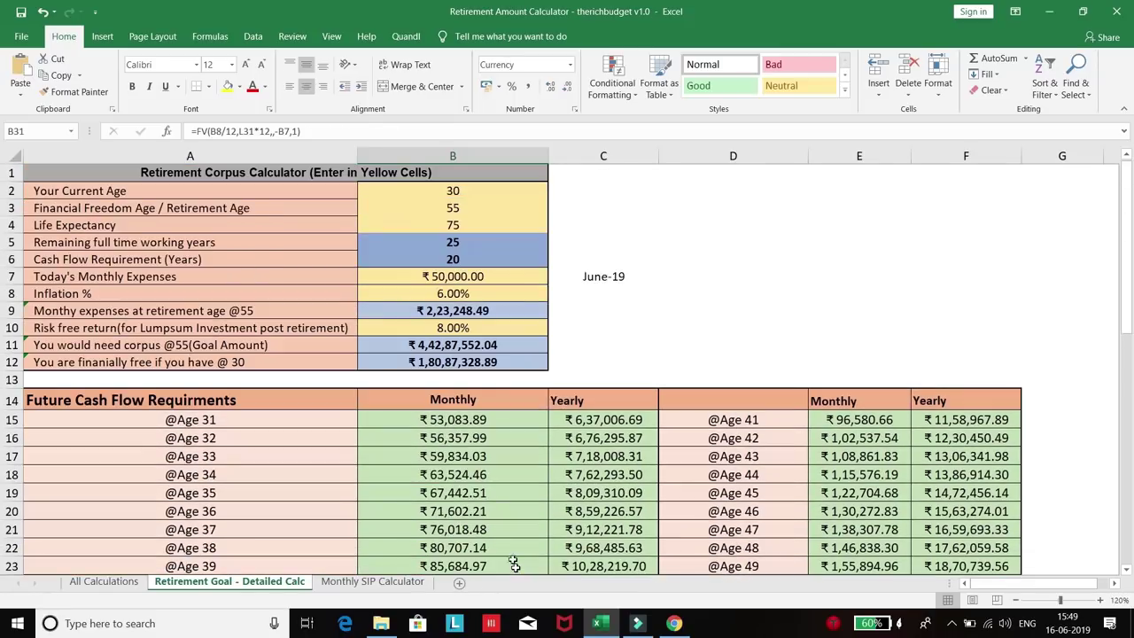
click(476, 312)
click(463, 328)
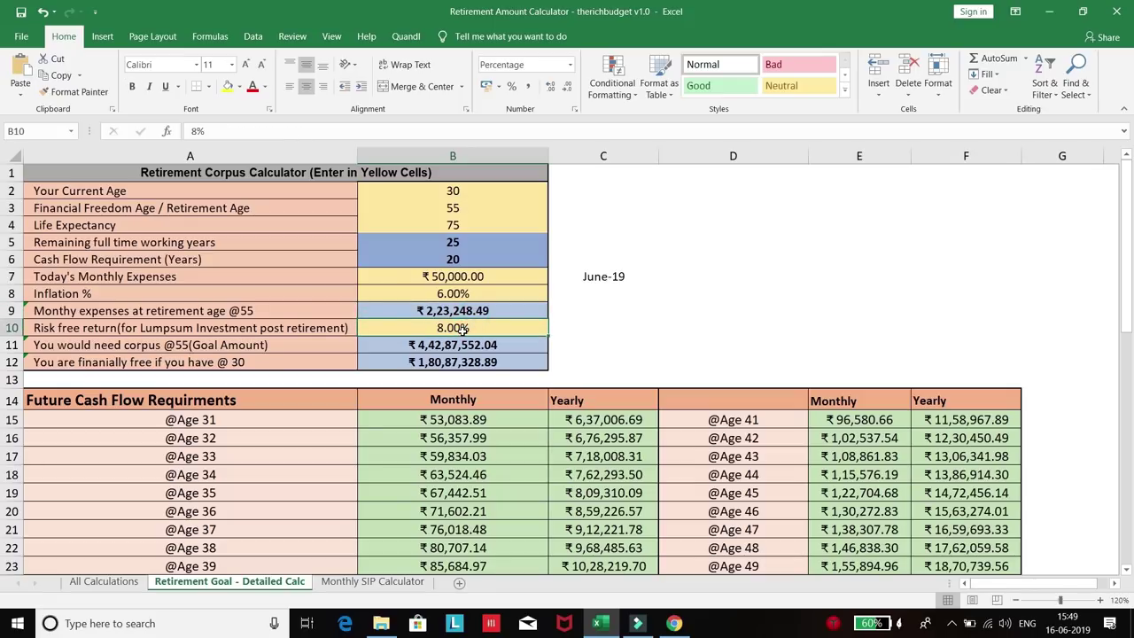
text(0)
key(Return)
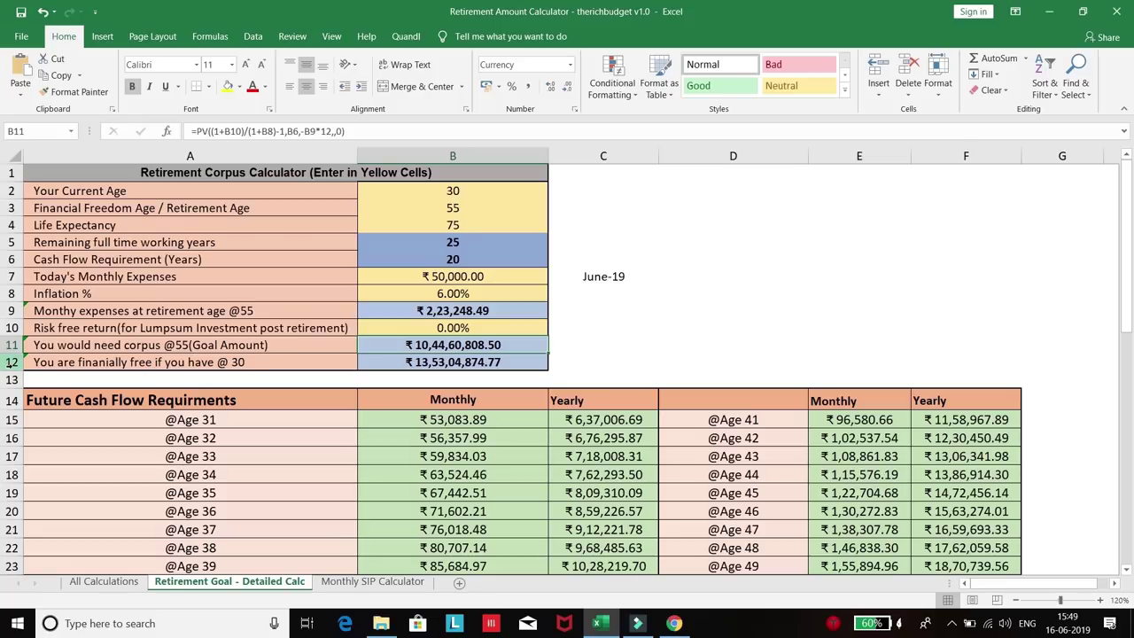
click(11, 363)
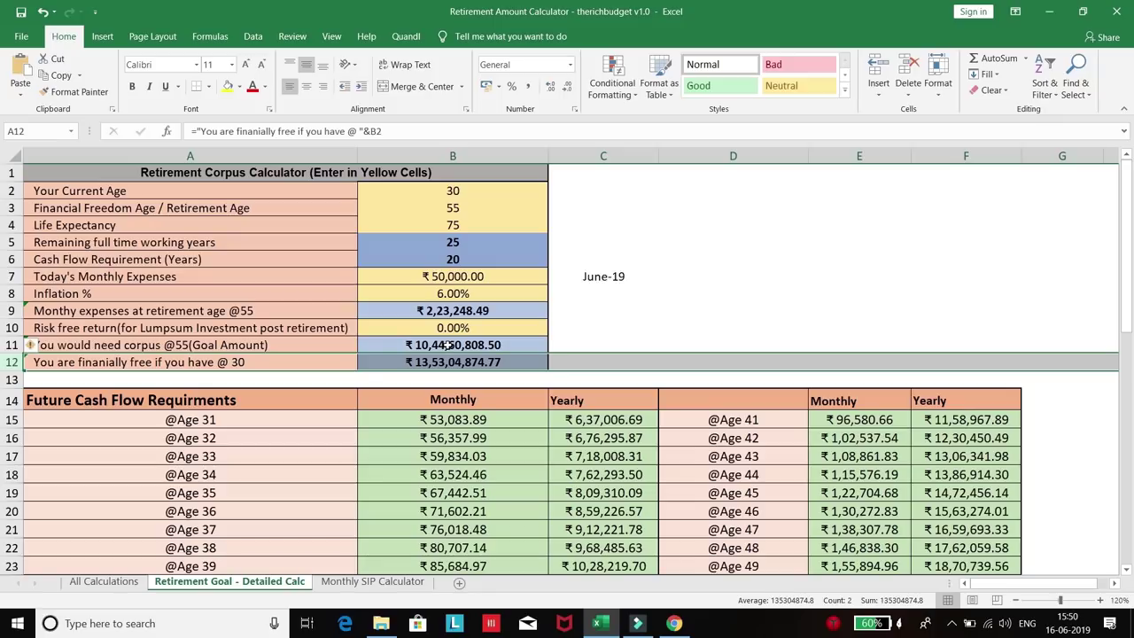
click(452, 328)
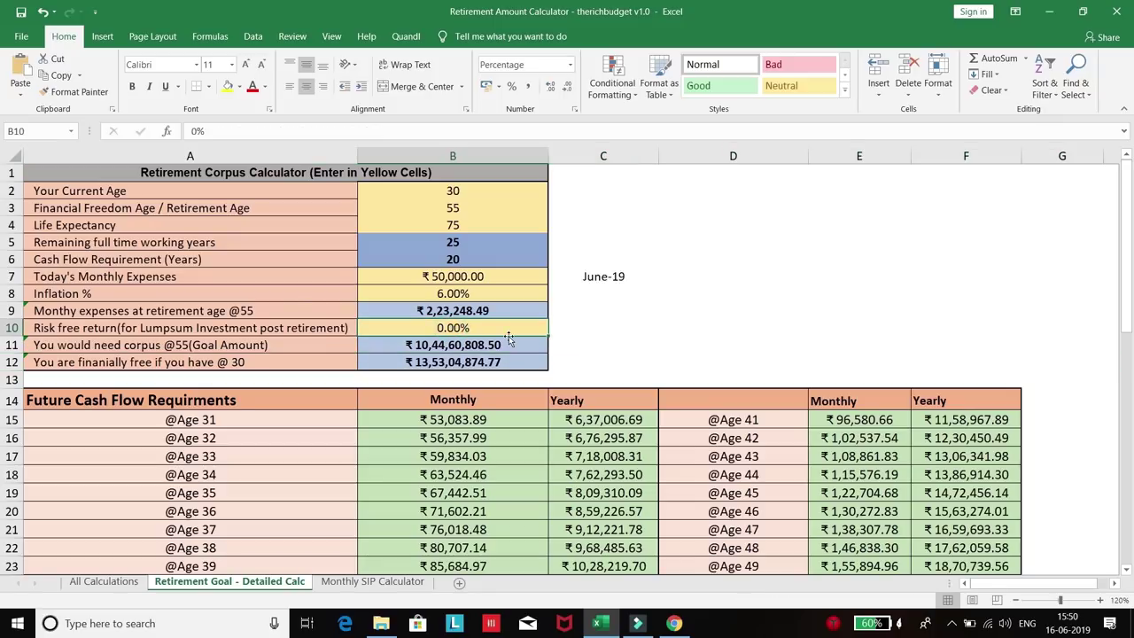
text(4)
key(Return)
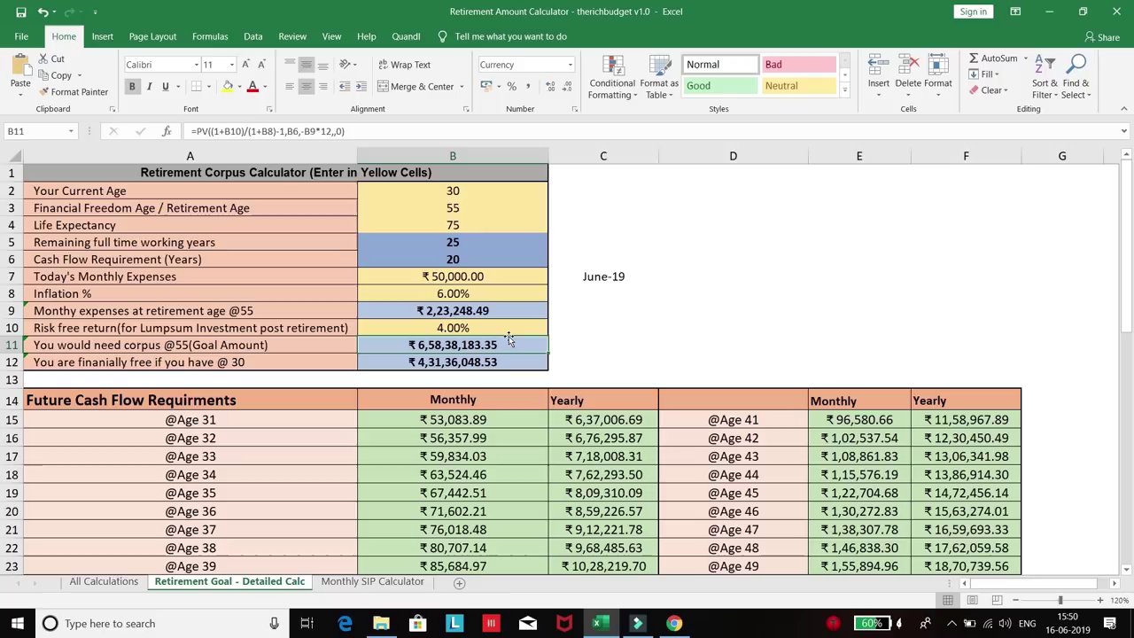
click(458, 328)
text(8)
key(Return)
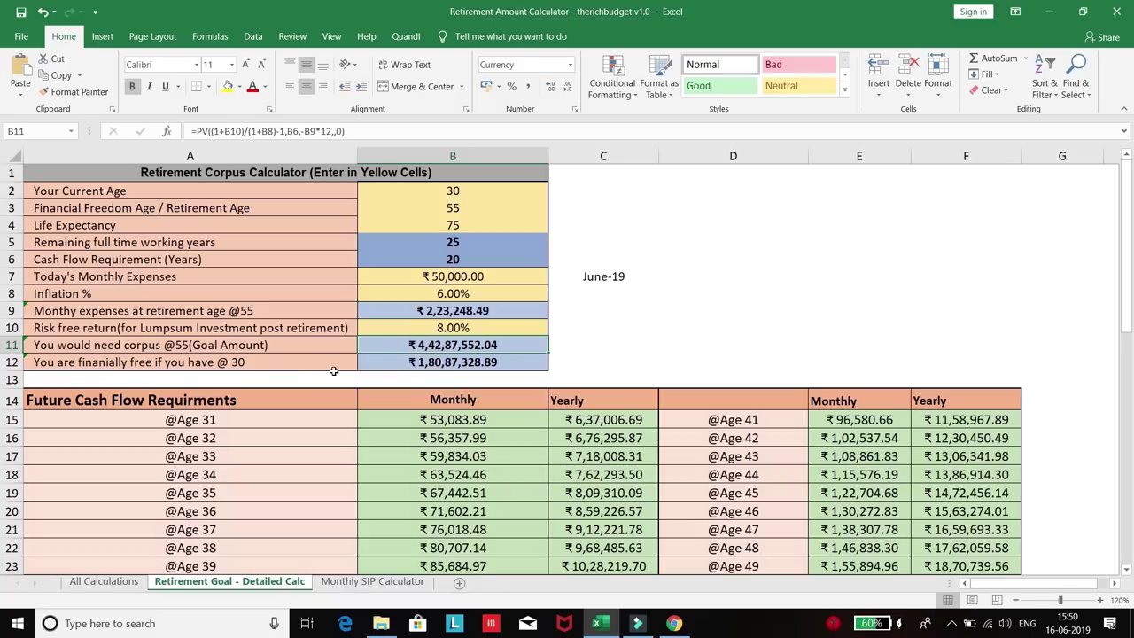
click(430, 363)
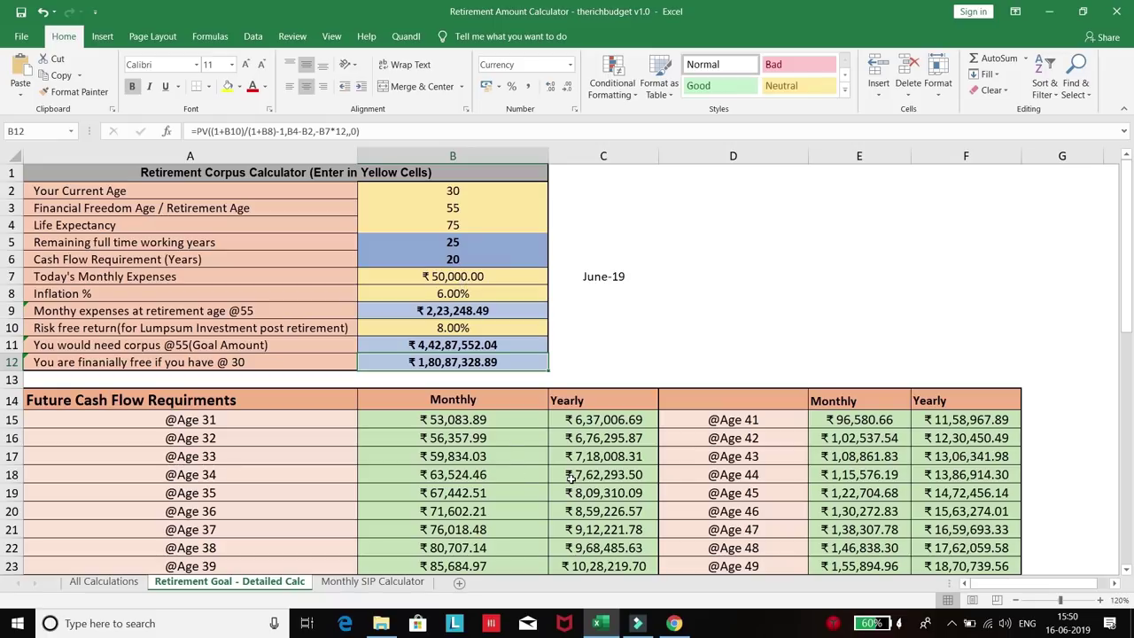
Enter a 12% post-retirement risk-free return in B10
click(454, 331)
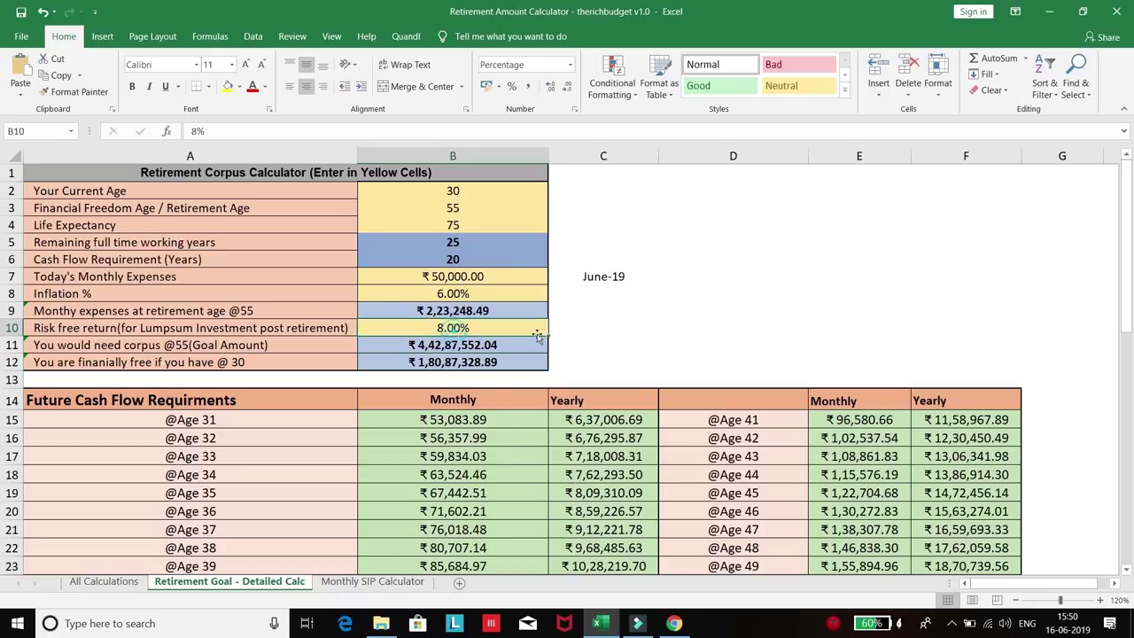
text(12)
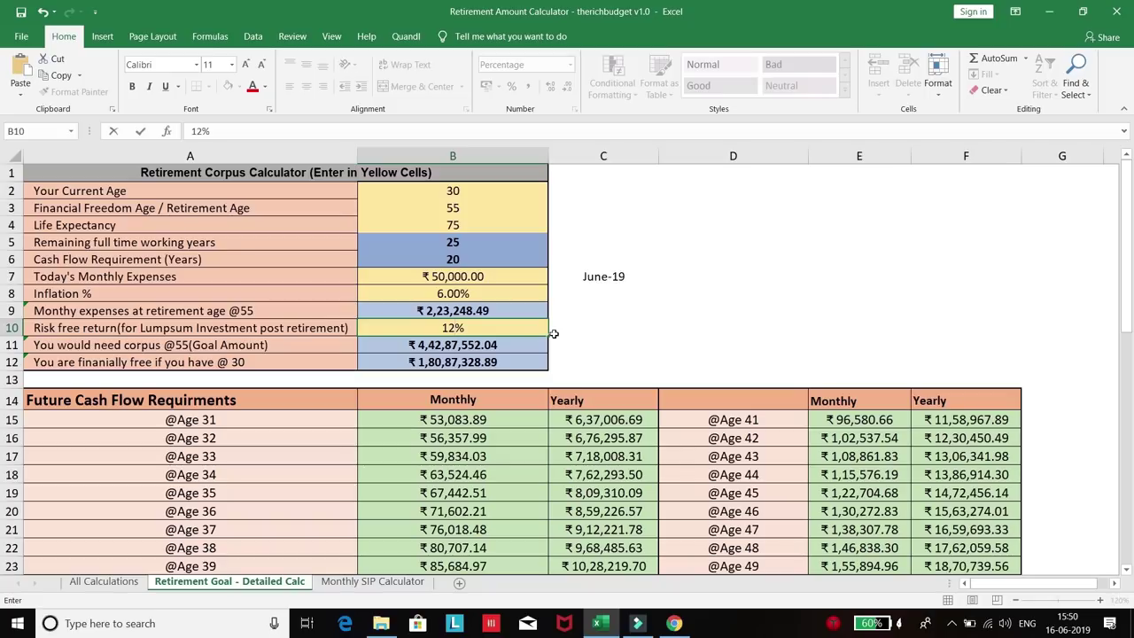
key(Return)
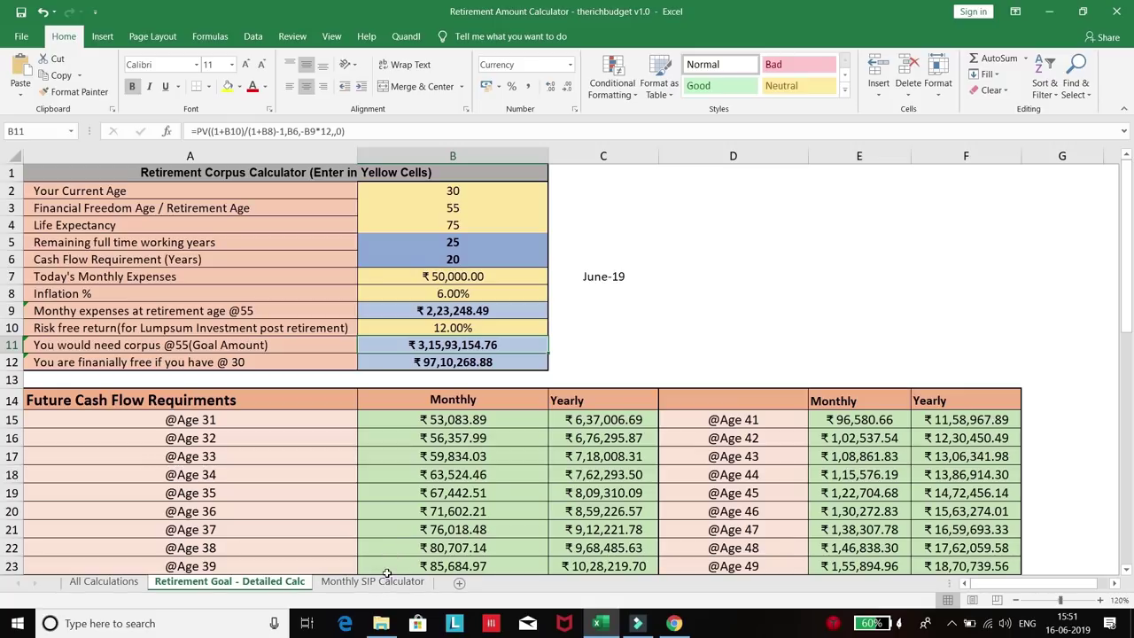
Move to the Monthly SIP Calculator sheet and check where the years-to-goal value comes from
click(372, 582)
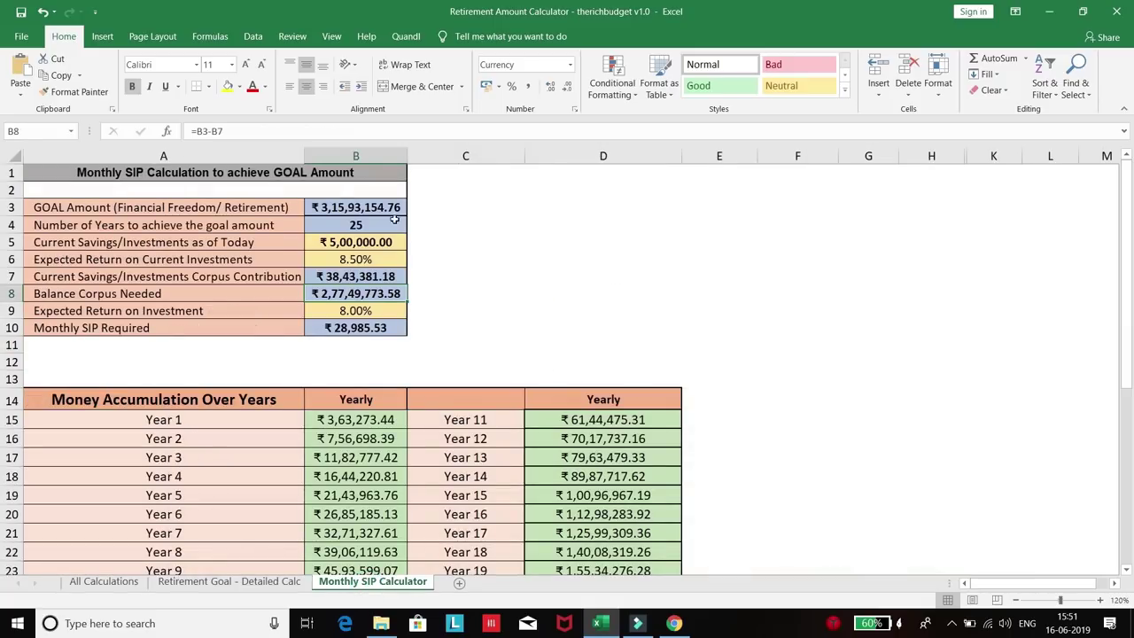
click(271, 582)
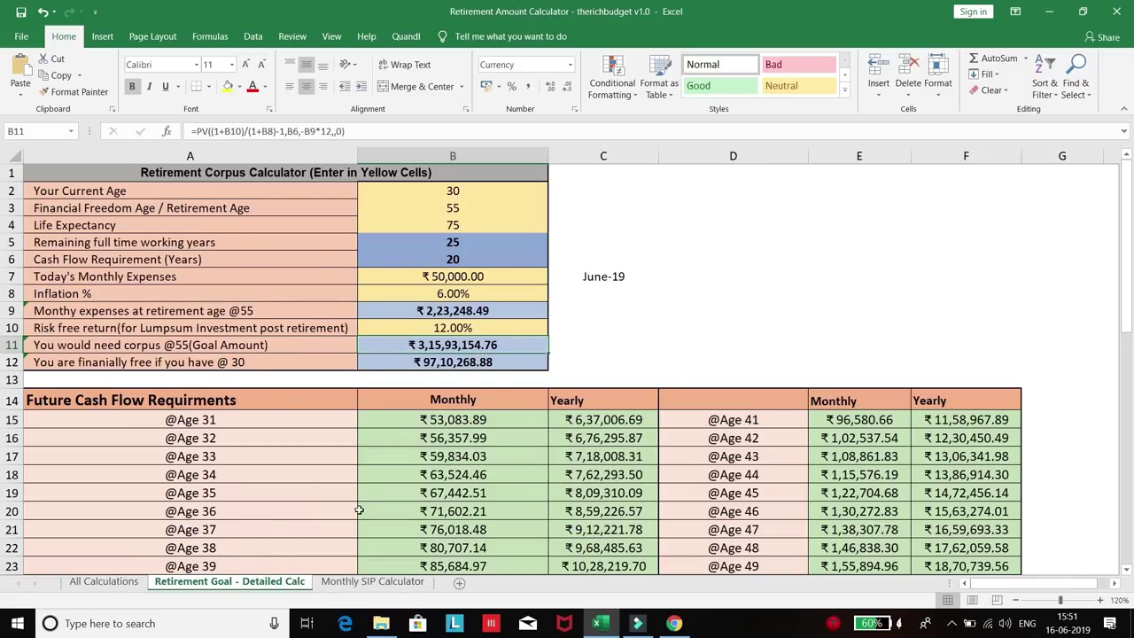
click(365, 583)
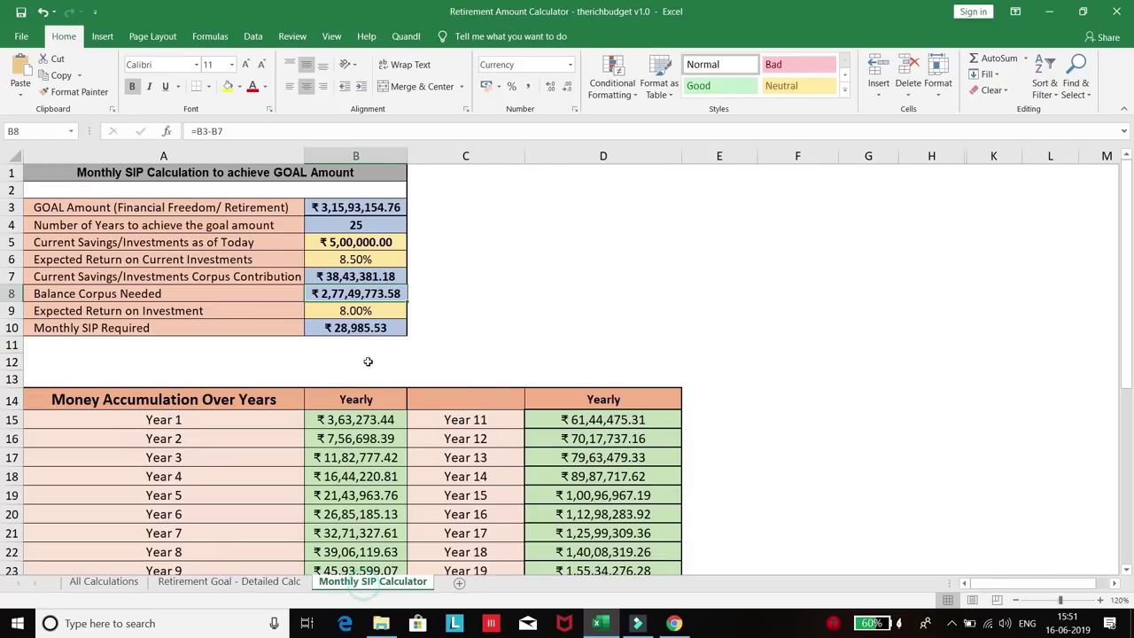
click(372, 225)
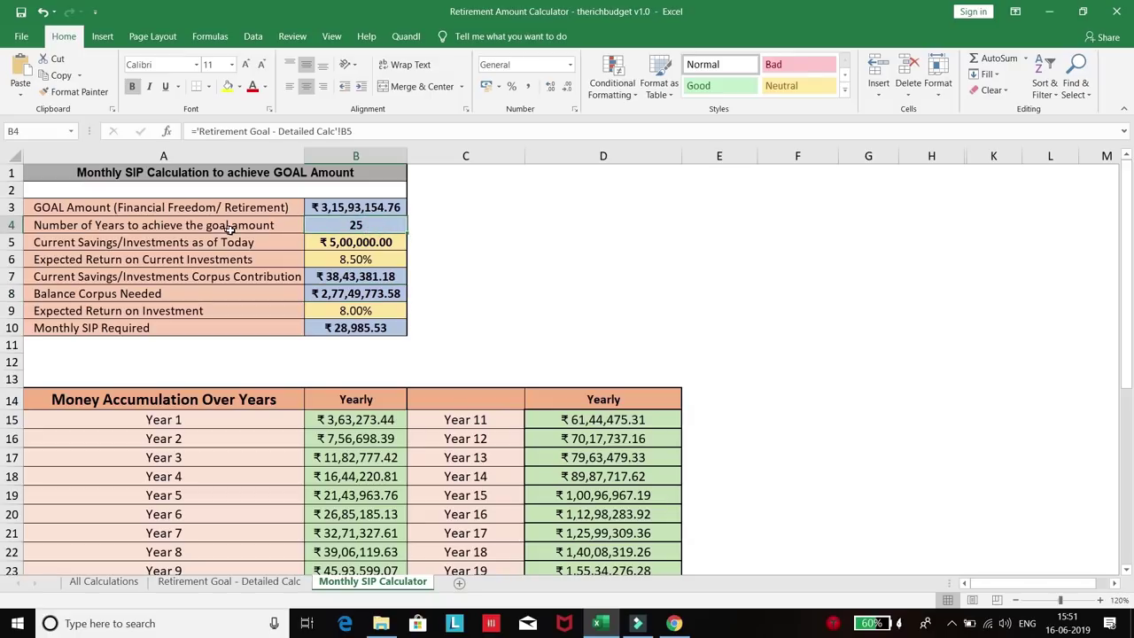
Set current savings to 0 and their return to 0%, then select B5:B7 and B9
click(350, 243)
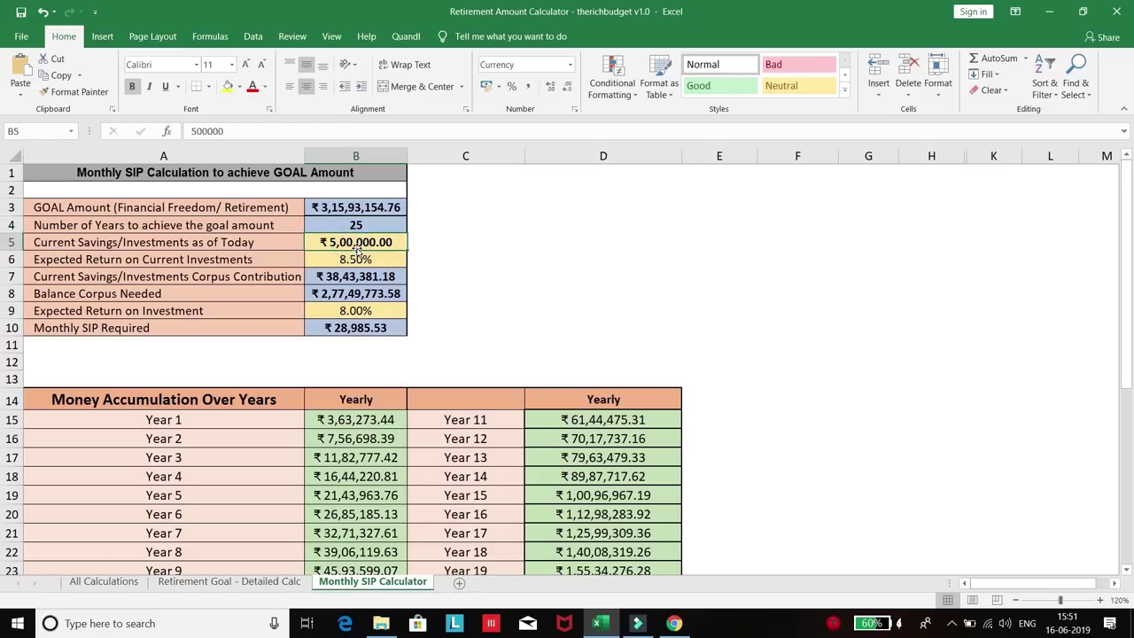
text(0)
key(Return)
text(00)
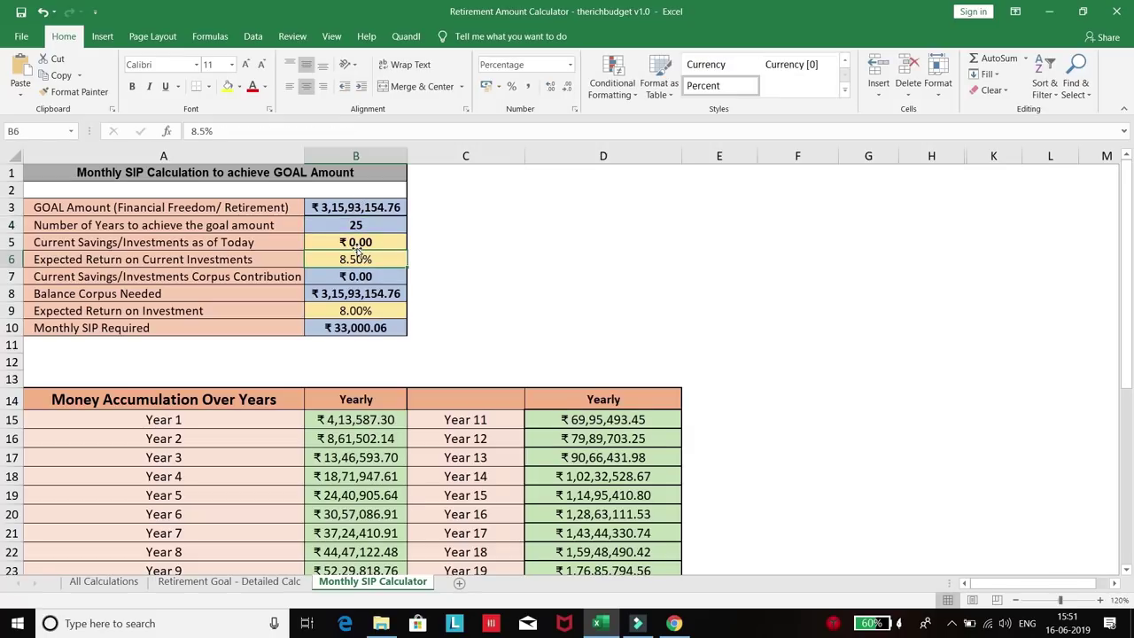
key(Return)
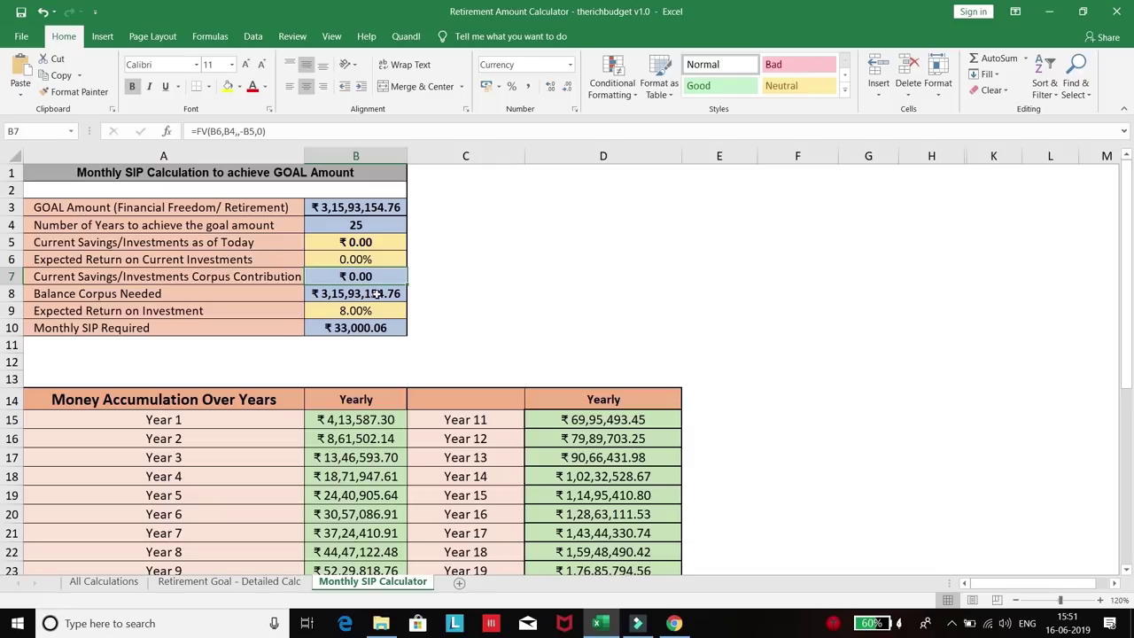
drag(357, 237, 363, 277)
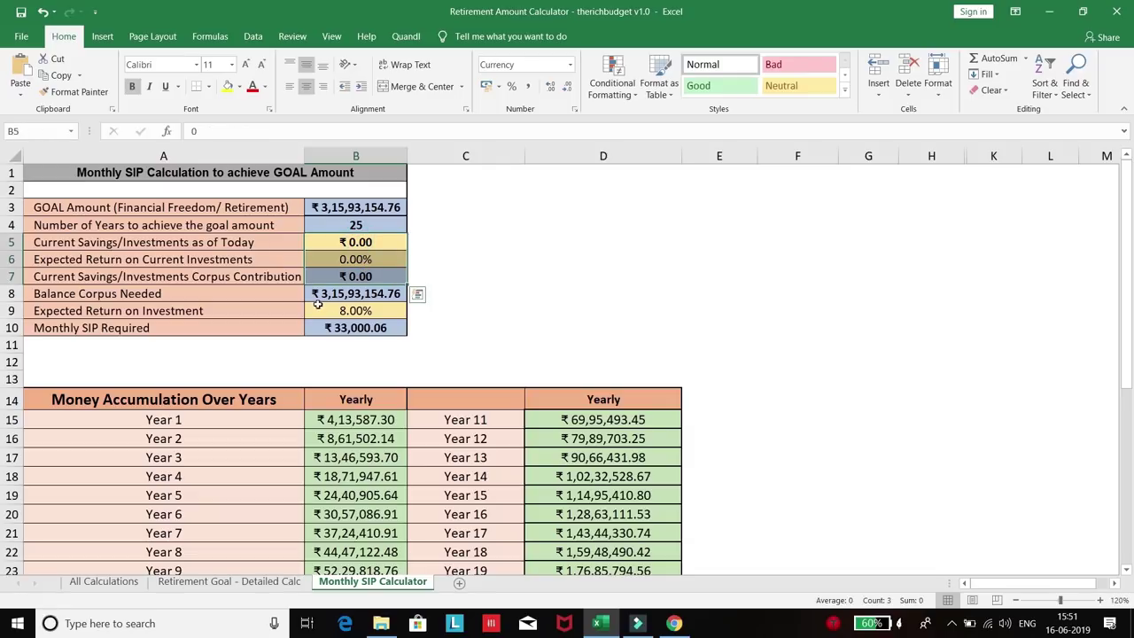
click(377, 311)
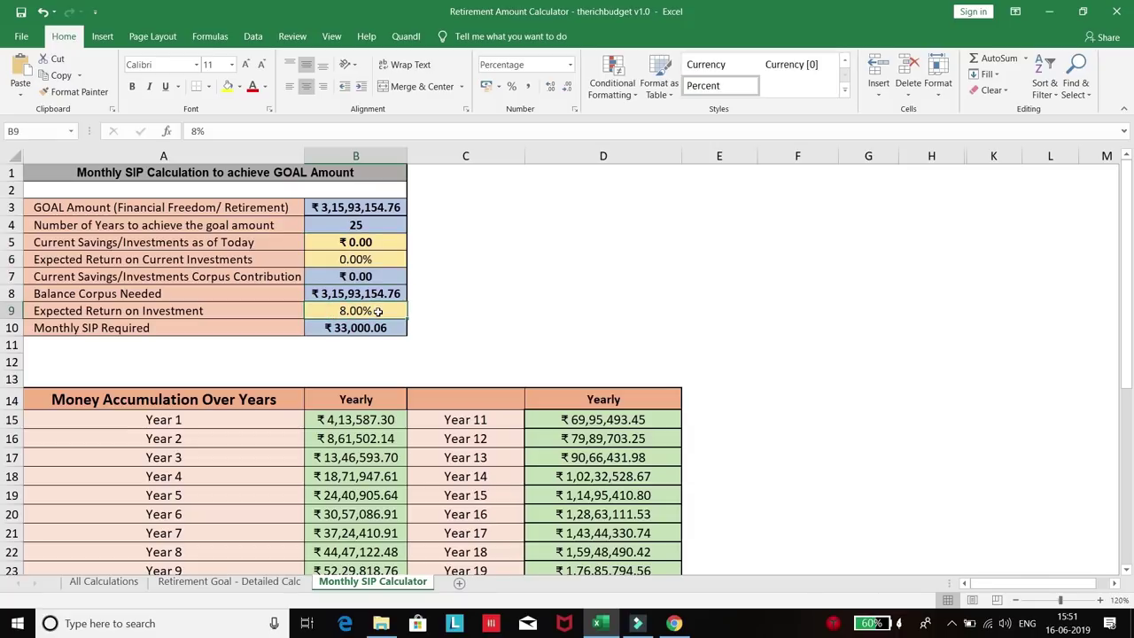
Test a 12% expected return on investment, giving a ₹16,648.70 monthly SIP
click(250, 582)
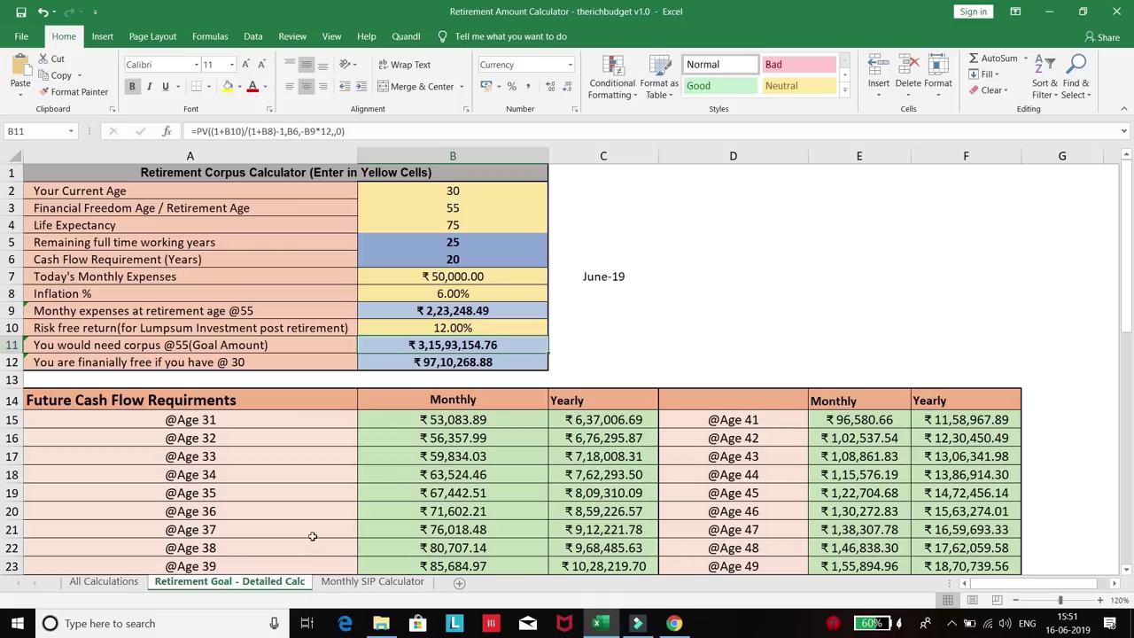
click(365, 584)
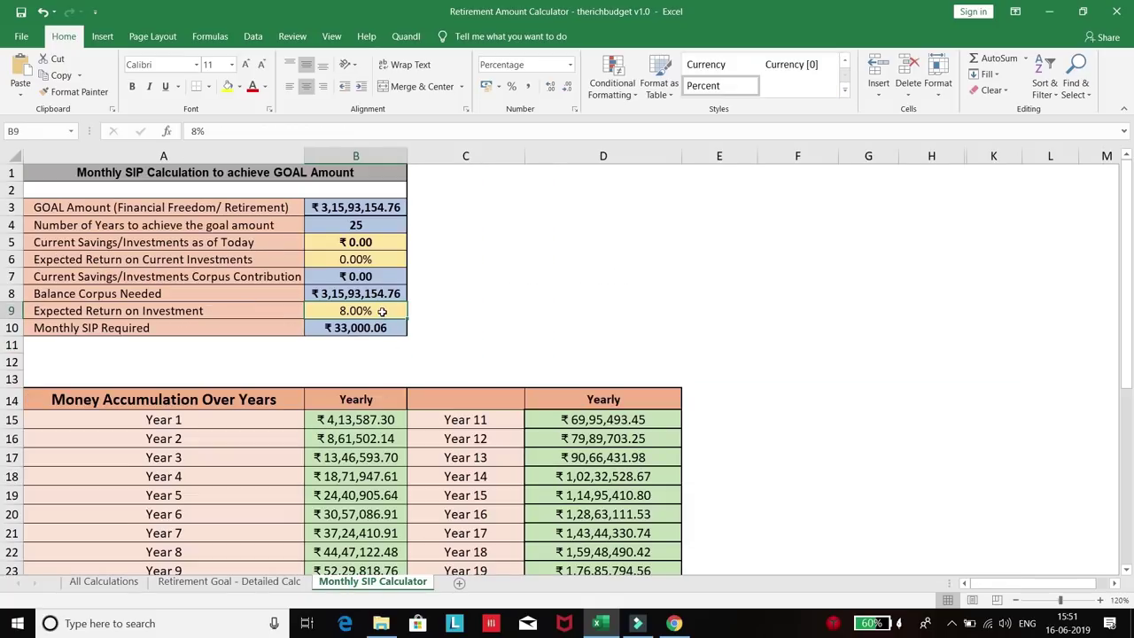
text(12)
key(Return)
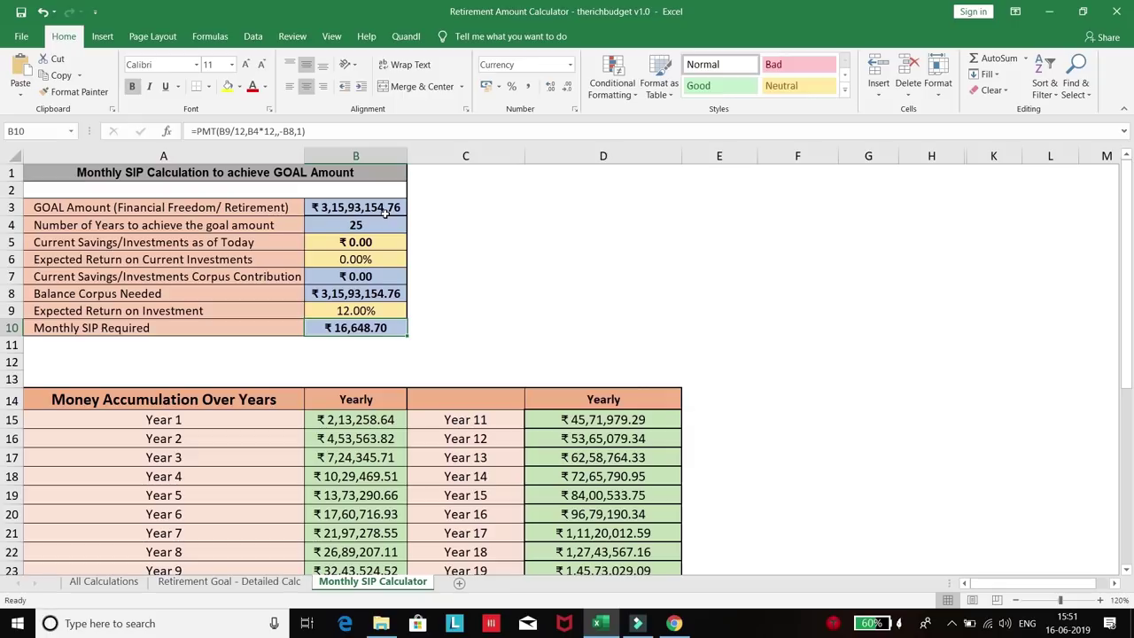
Restore the expected return to 8% and begin entering 100000 as current savings in B5
click(363, 310)
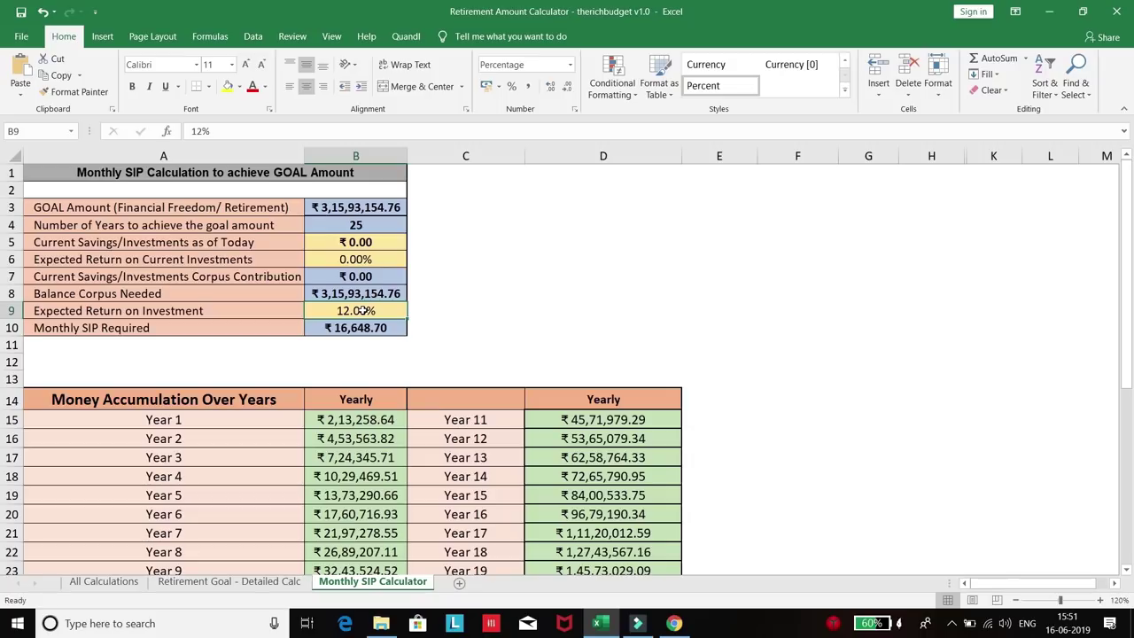
text(8)
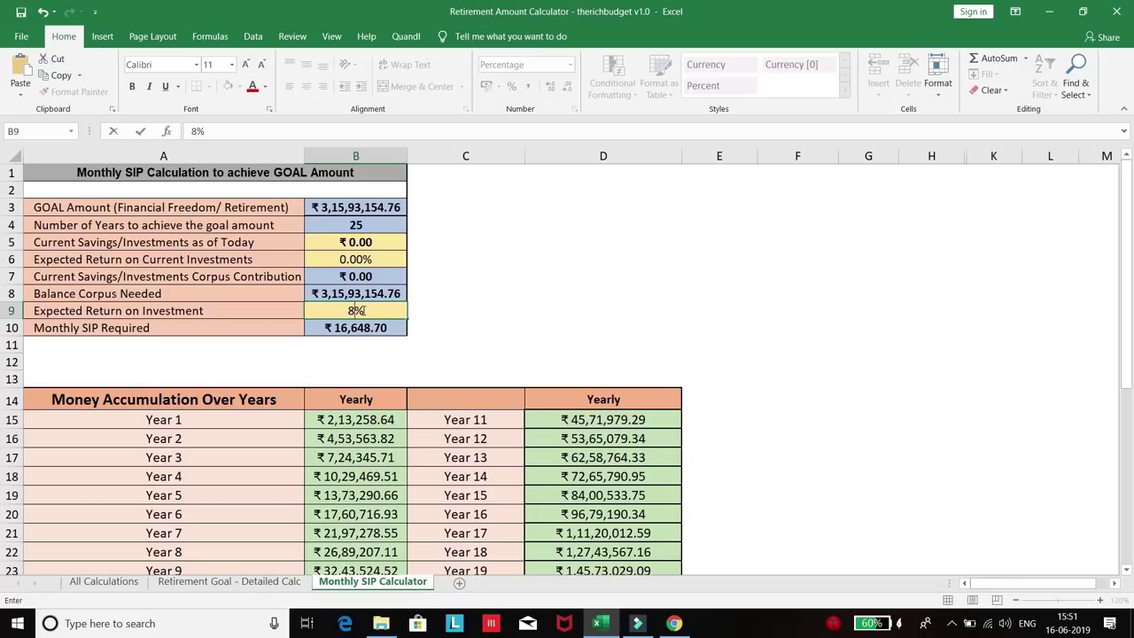
key(Return)
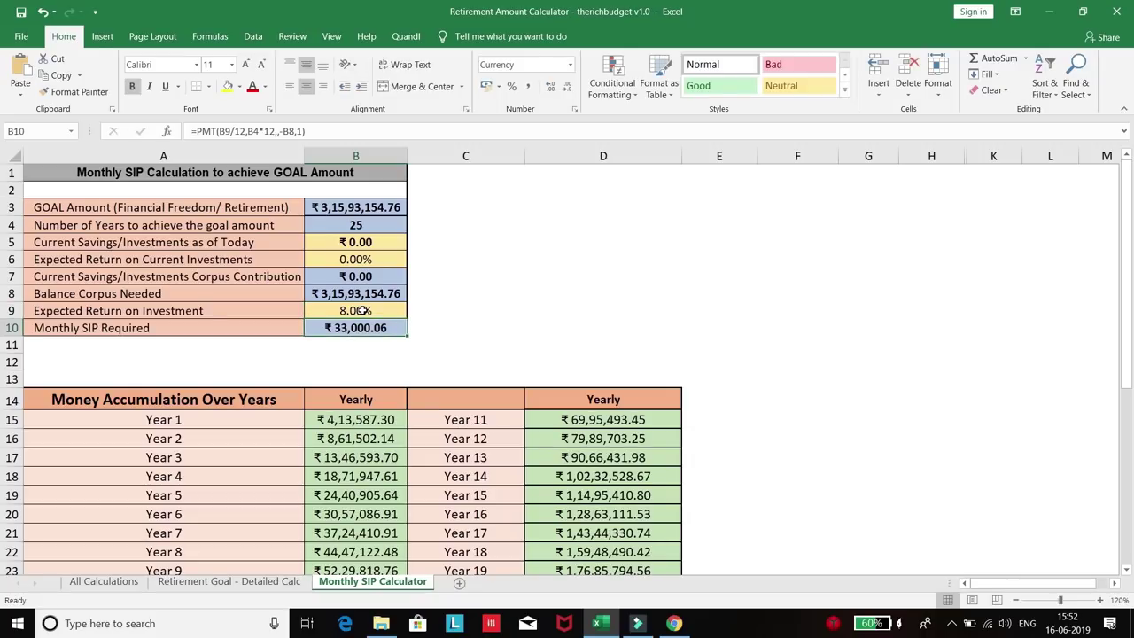
click(374, 244)
text(10000)
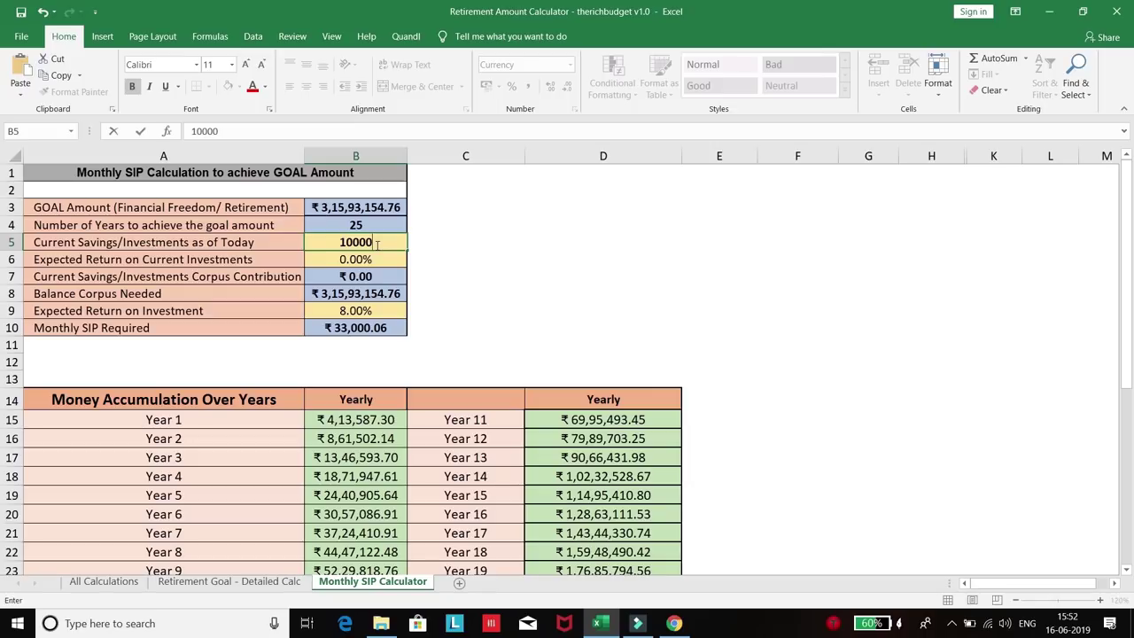
text(0)
Set current savings to ₹1,00,000 at 8% return, giving a ₹32,284.72 monthly SIP
key(Return)
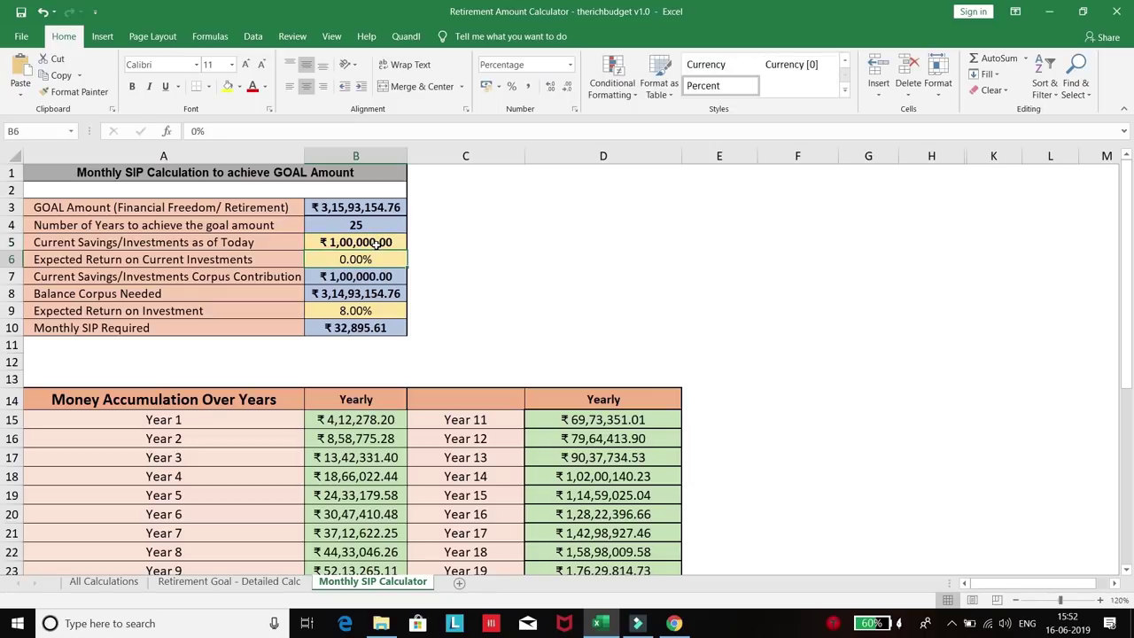
text(8)
key(Return)
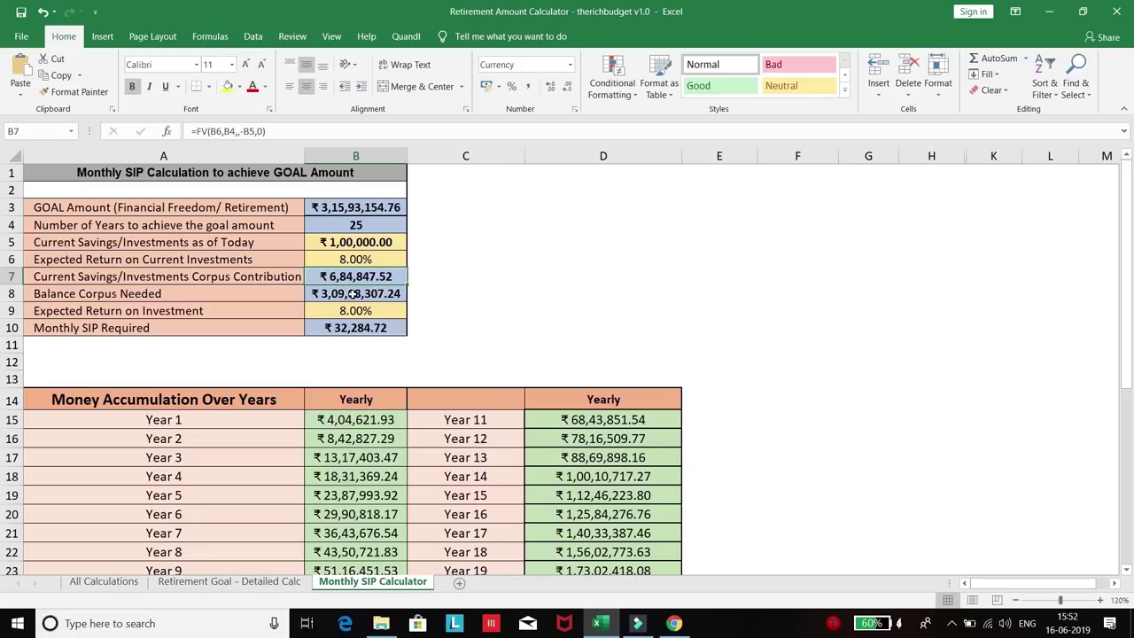
Inspect the Balance Corpus Needed formula in B8, then go to the All Calculations sheet
click(163, 304)
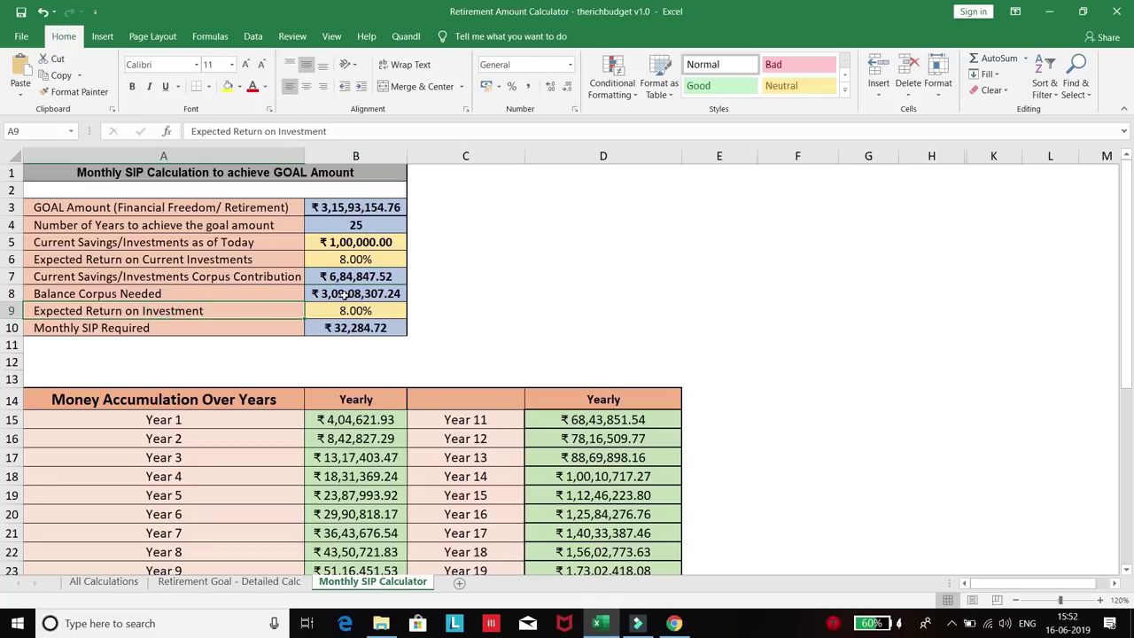
click(344, 295)
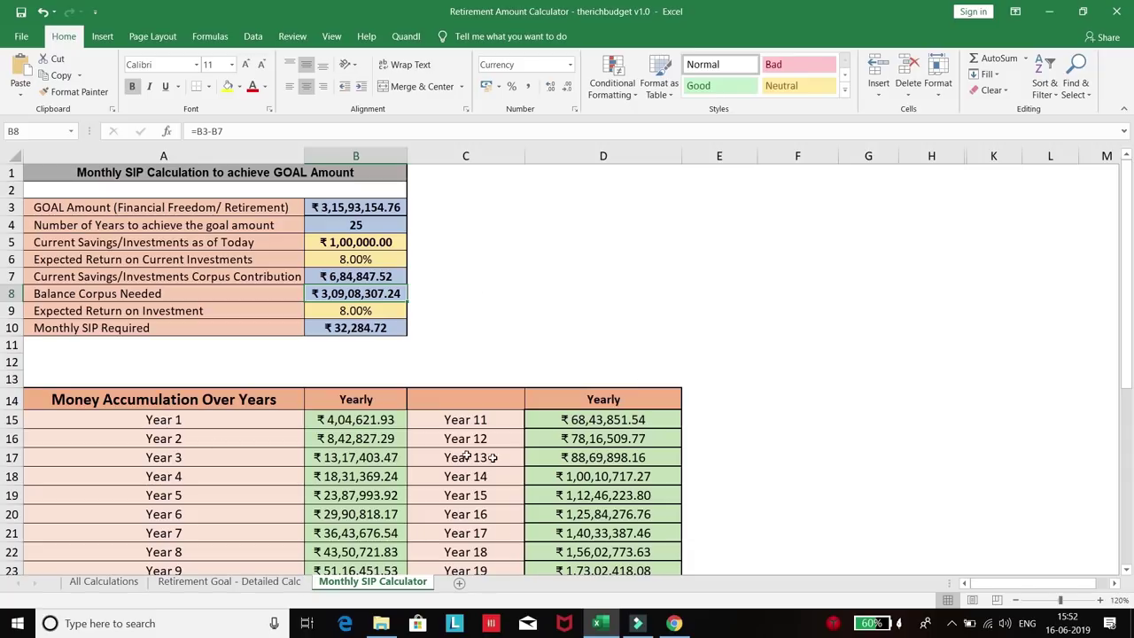
click(119, 587)
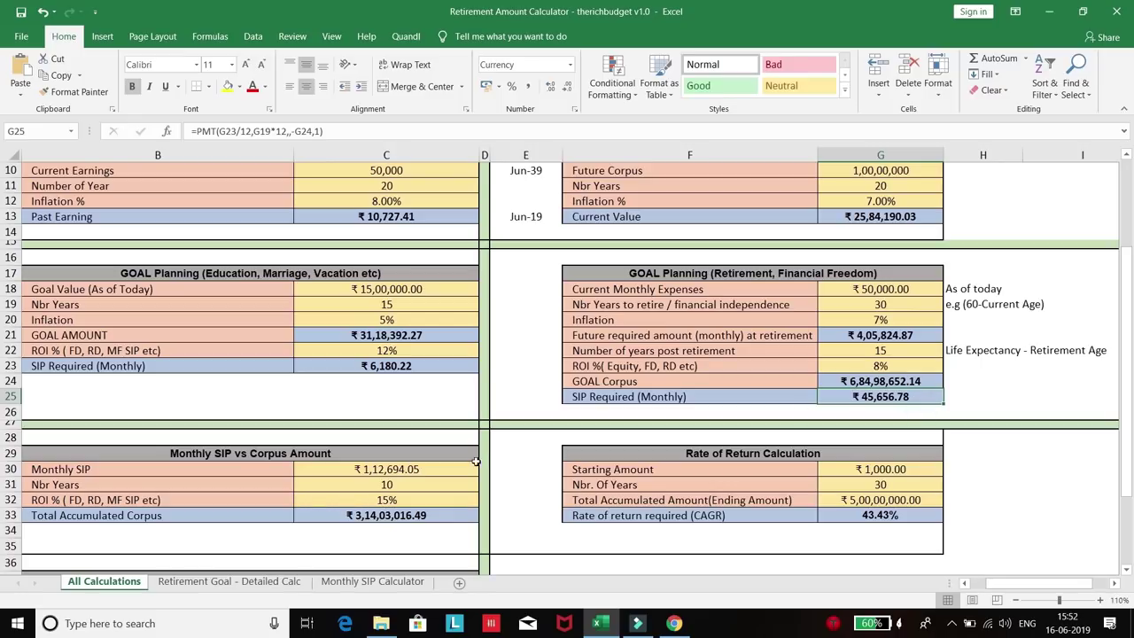
Enter ₹10,000 monthly SIP, 15 years and 12% return, yielding a ₹50,45,760.00 corpus
click(416, 469)
text(10000)
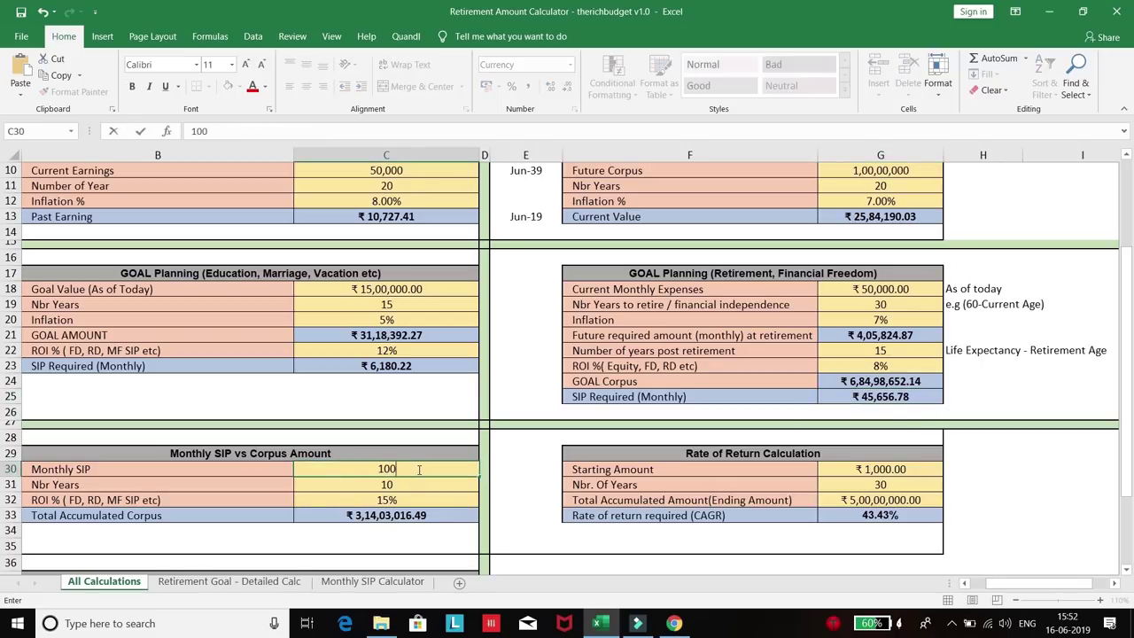
key(Return)
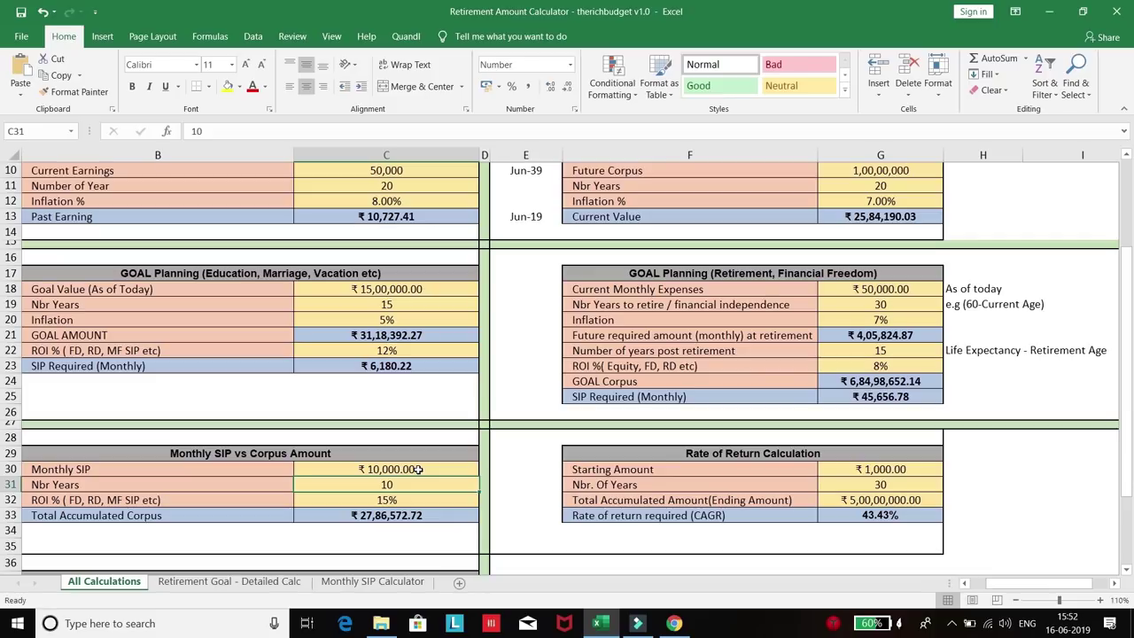
text(15)
key(Return)
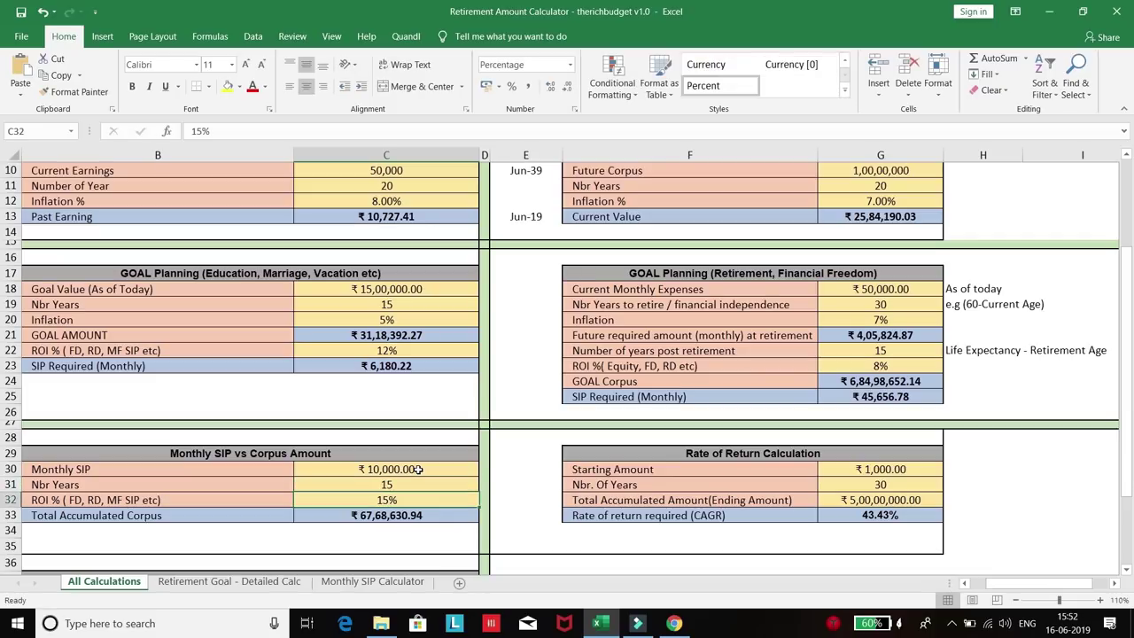
text(12)
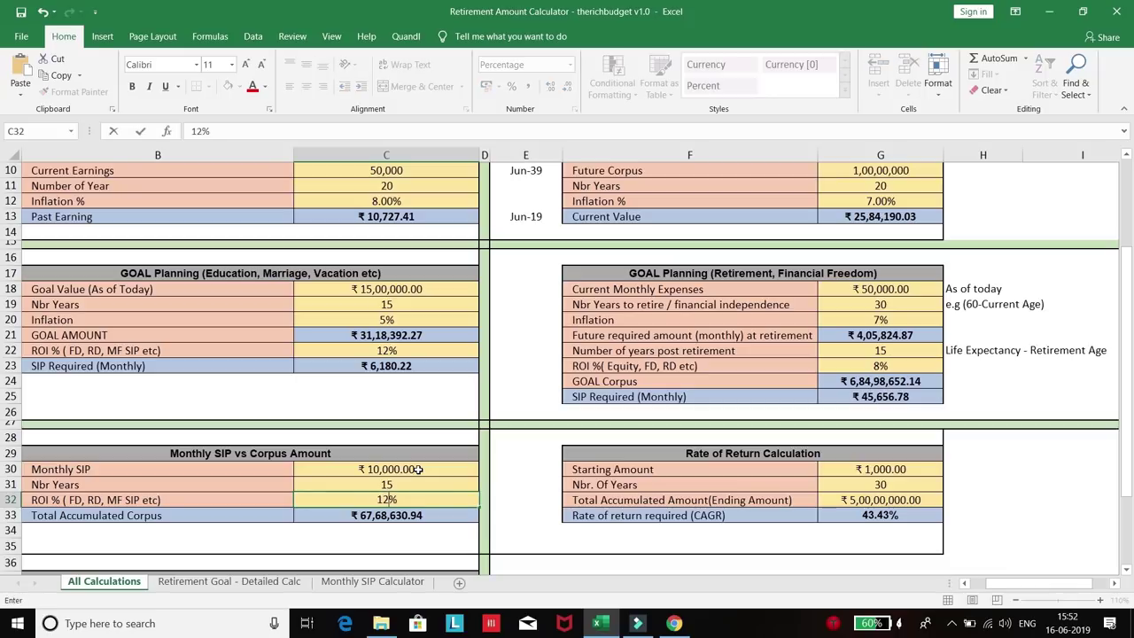
key(Return)
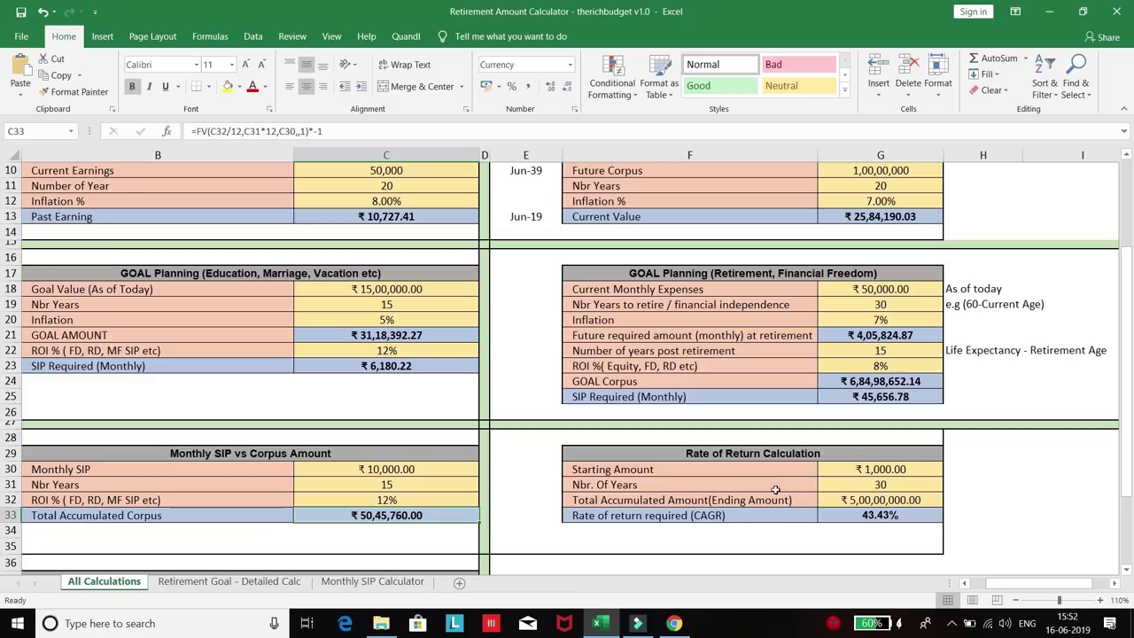
Enter ₹1,00,000 starting amount, 10 years and ₹5,00,000 ending amount, yielding 17.46% CAGR
click(862, 466)
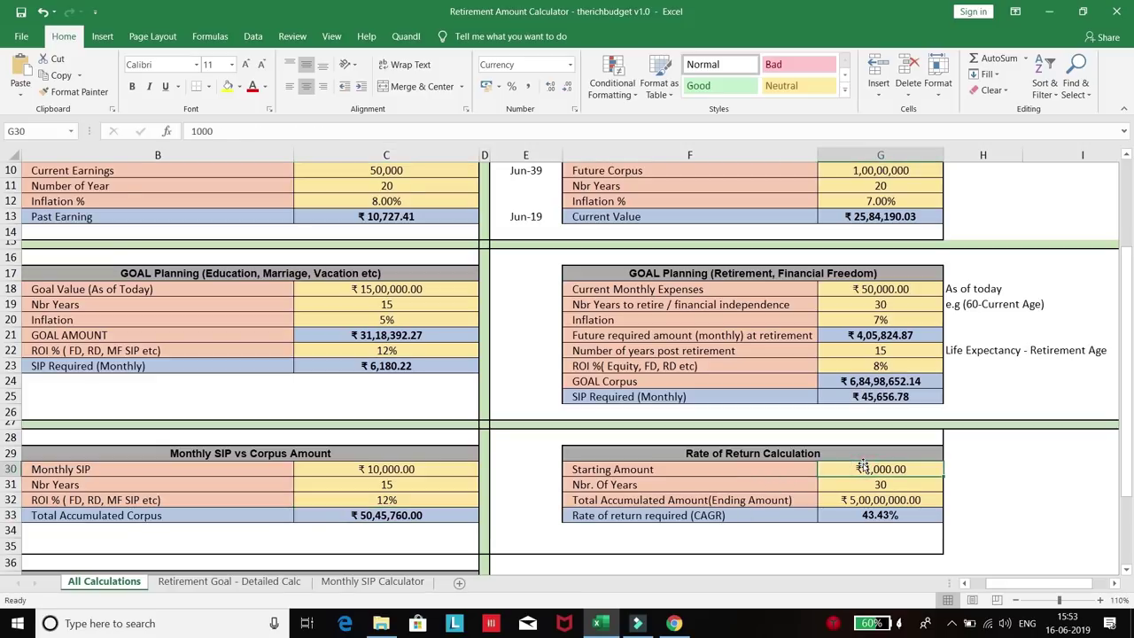
text(1,00,00)
text(0)
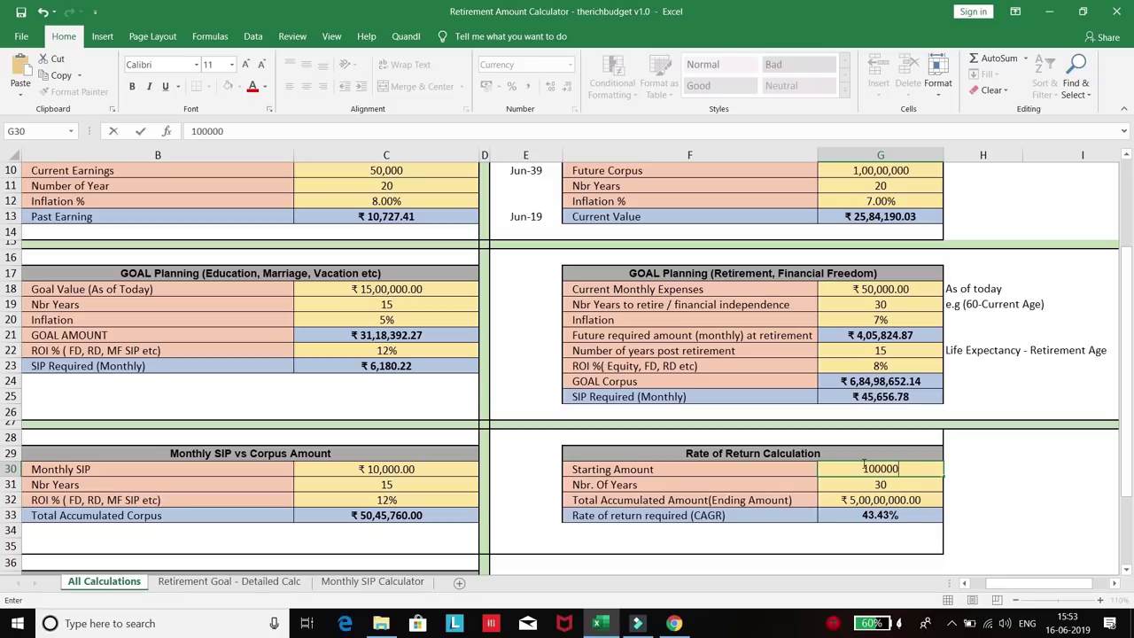
key(Return)
text(1)
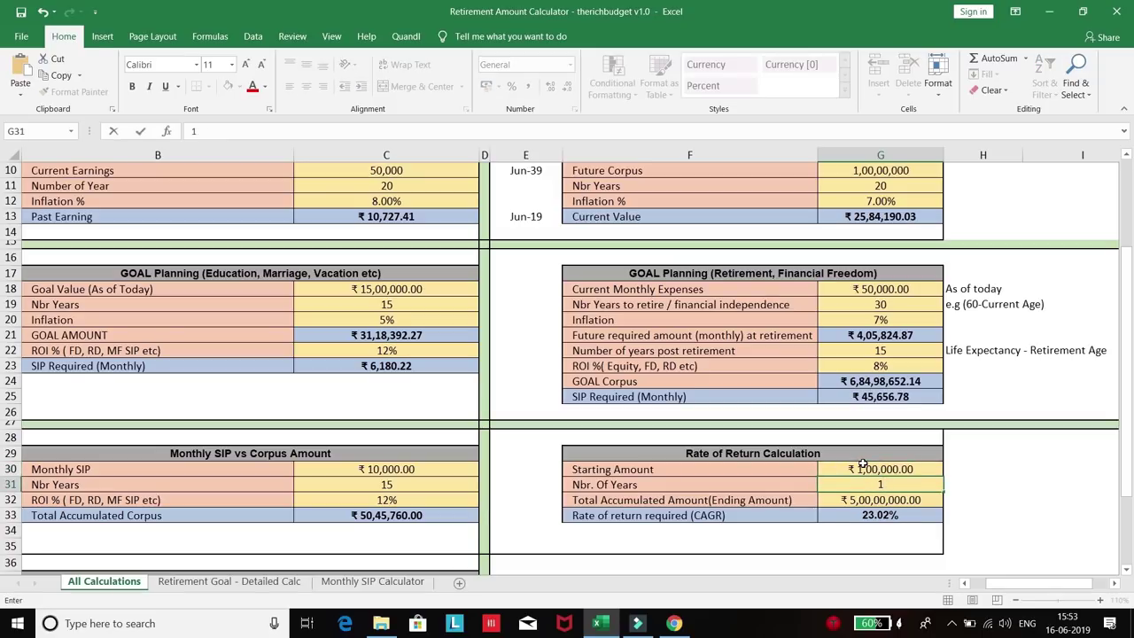
text(0)
key(Return)
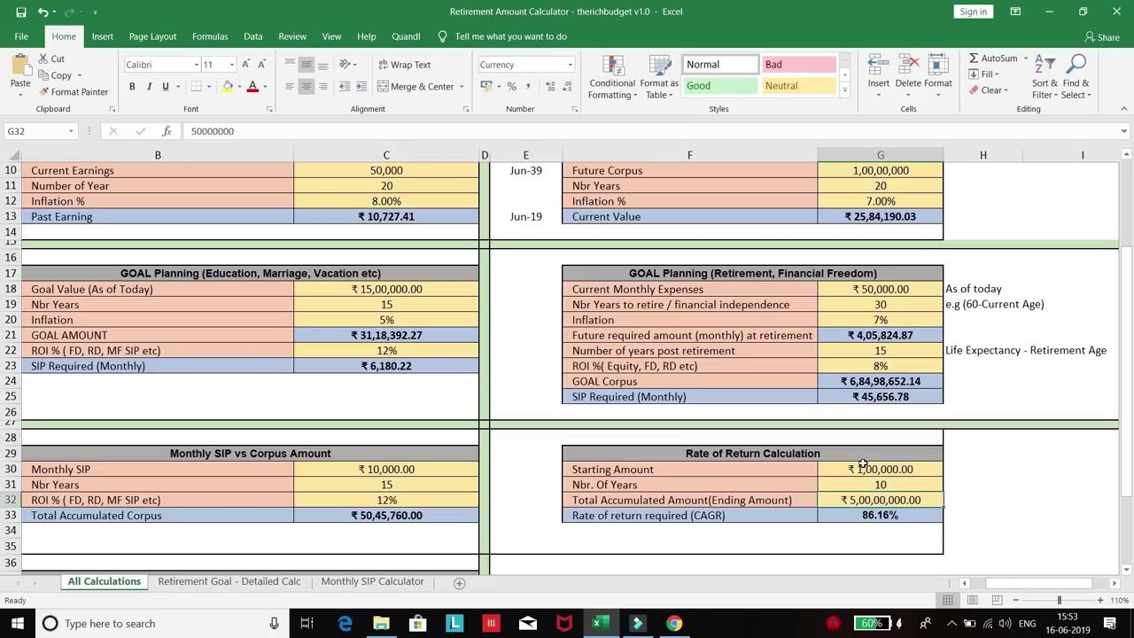
text(5)
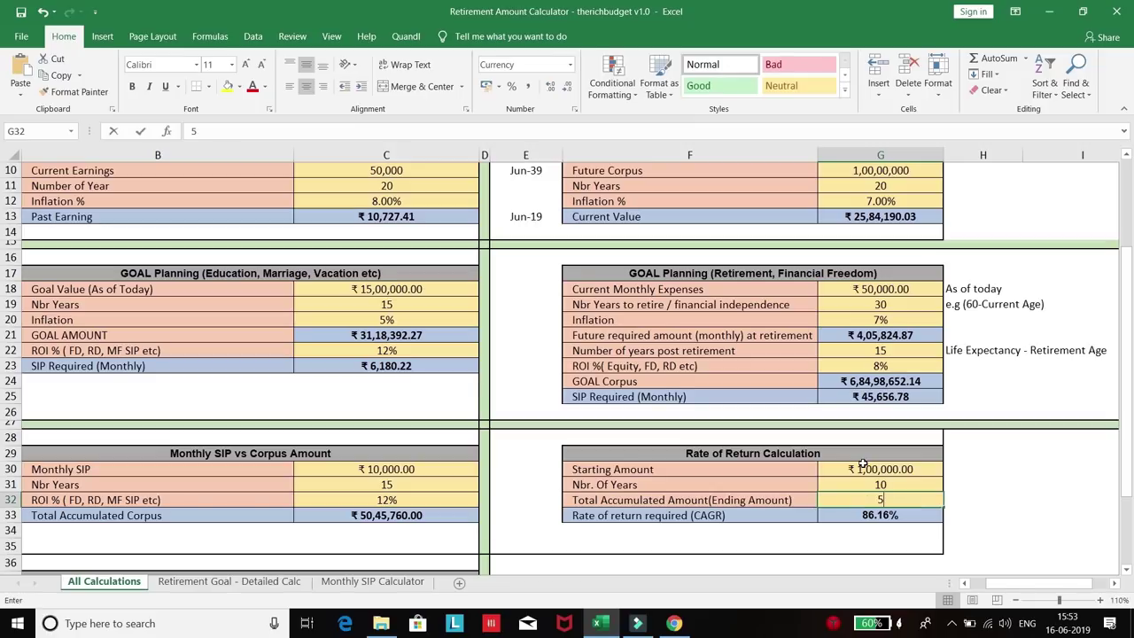
text(00000)
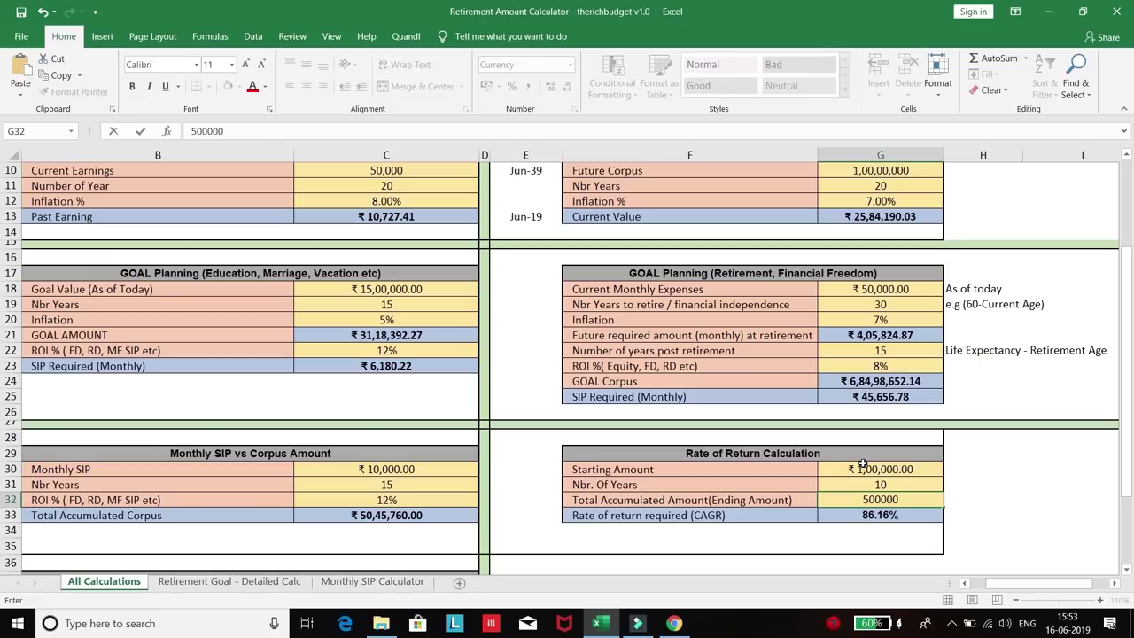
key(Return)
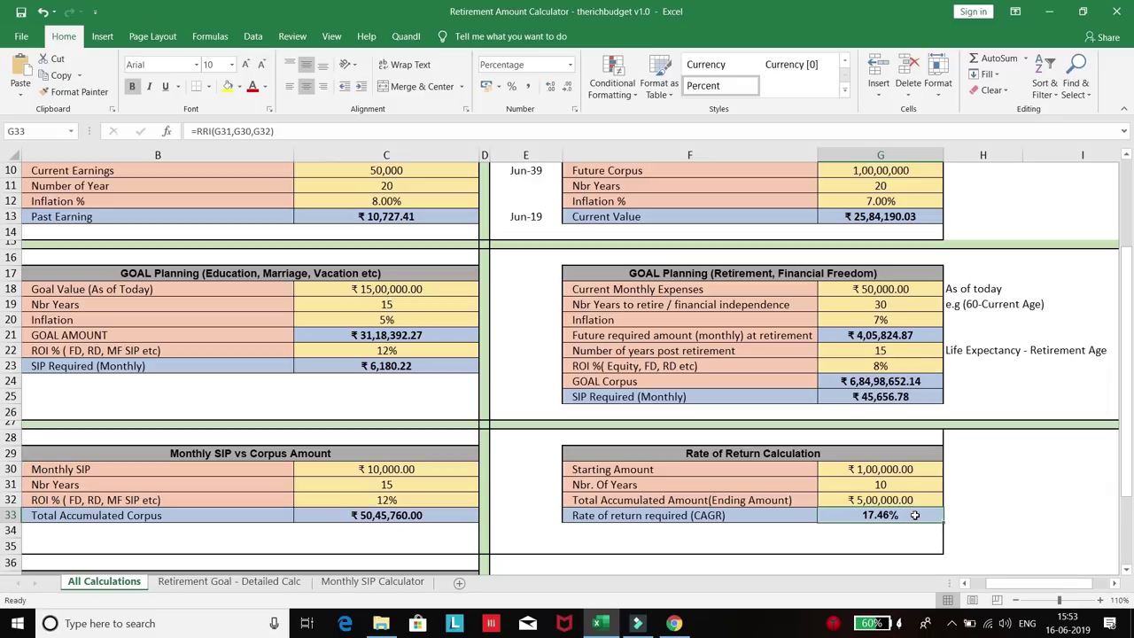
Set the Future Corpus vs Present Value table's number of years to 15
scroll(791, 451, up, 2)
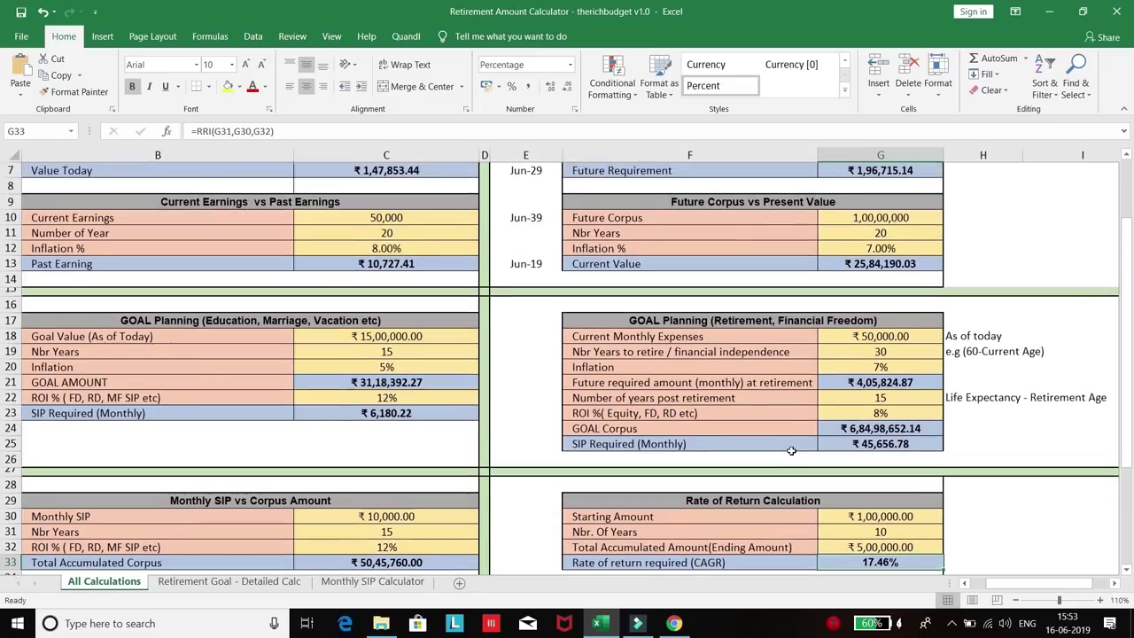
scroll(791, 451, up, 1)
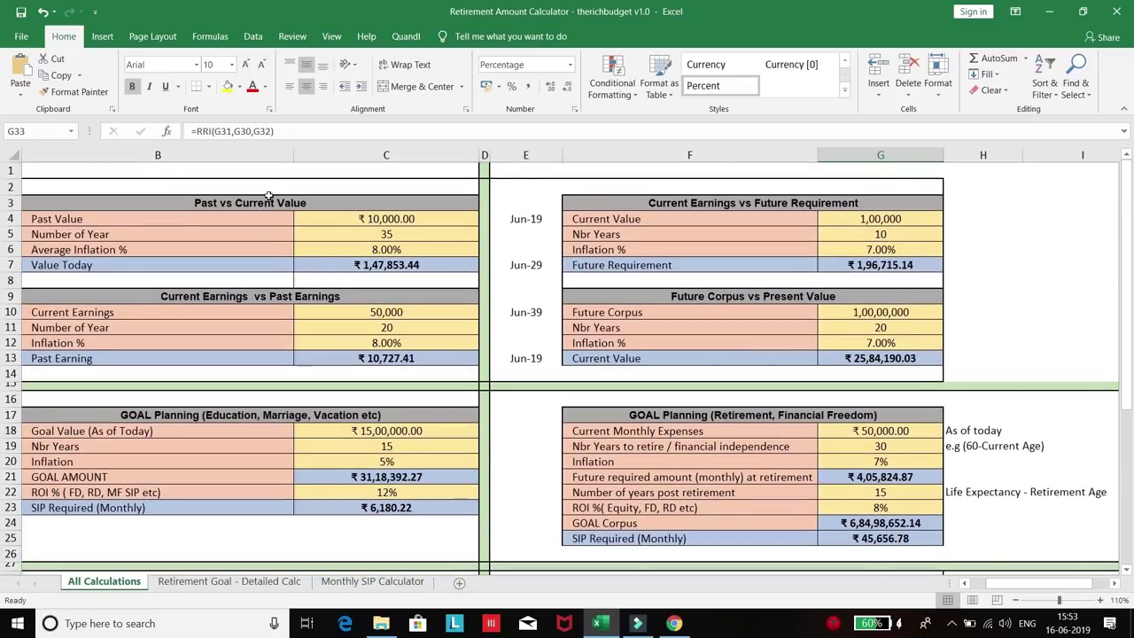
drag(267, 200, 689, 355)
click(689, 343)
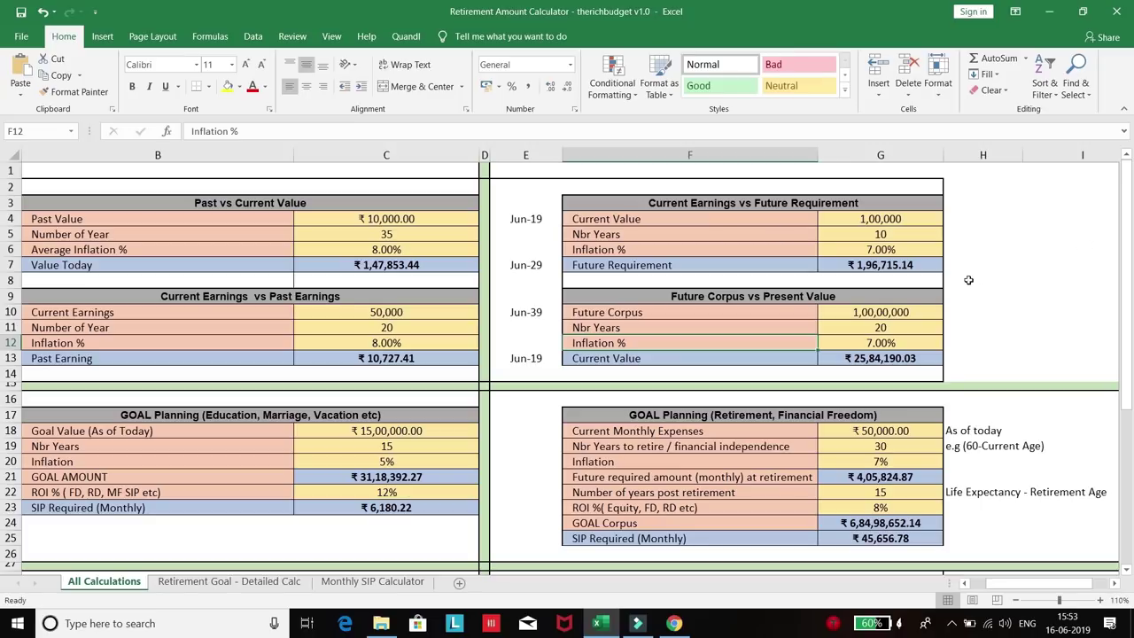
click(859, 310)
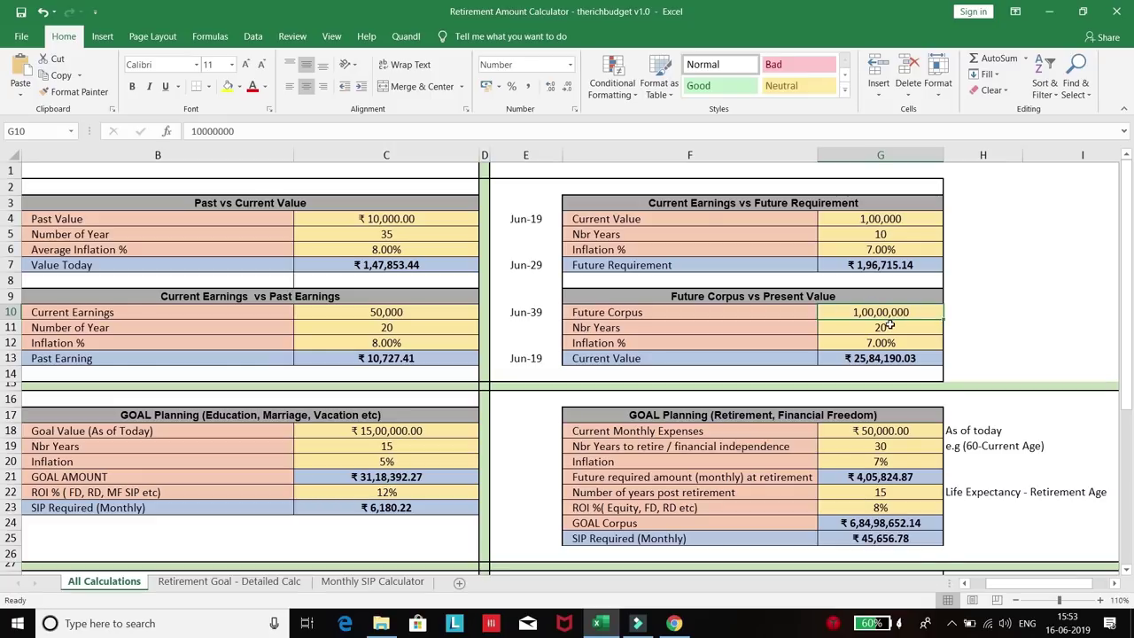
click(888, 327)
text(15)
key(Return)
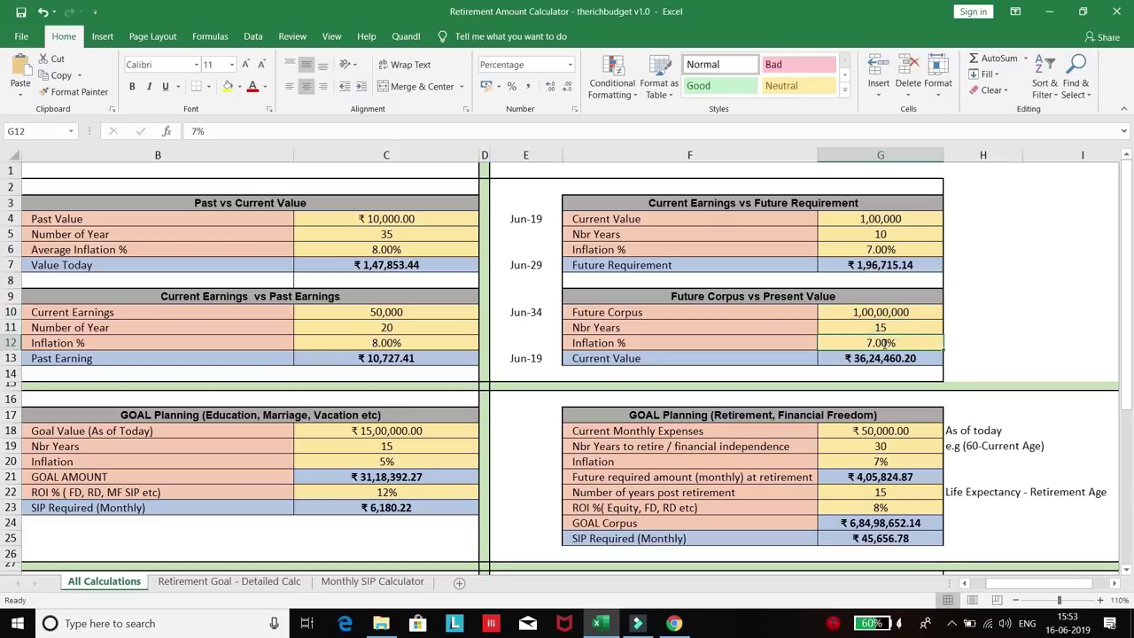
Set inflation to 8%, then change it to 9%, giving a ₹27,45,380.41 present value
text(8)
key(Return)
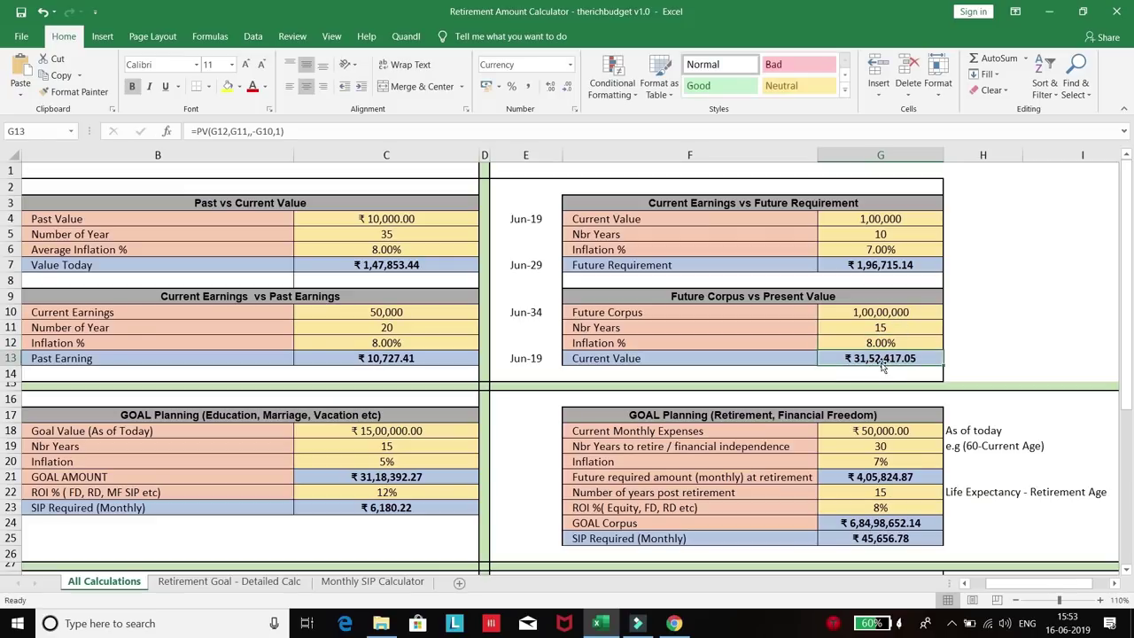
click(884, 344)
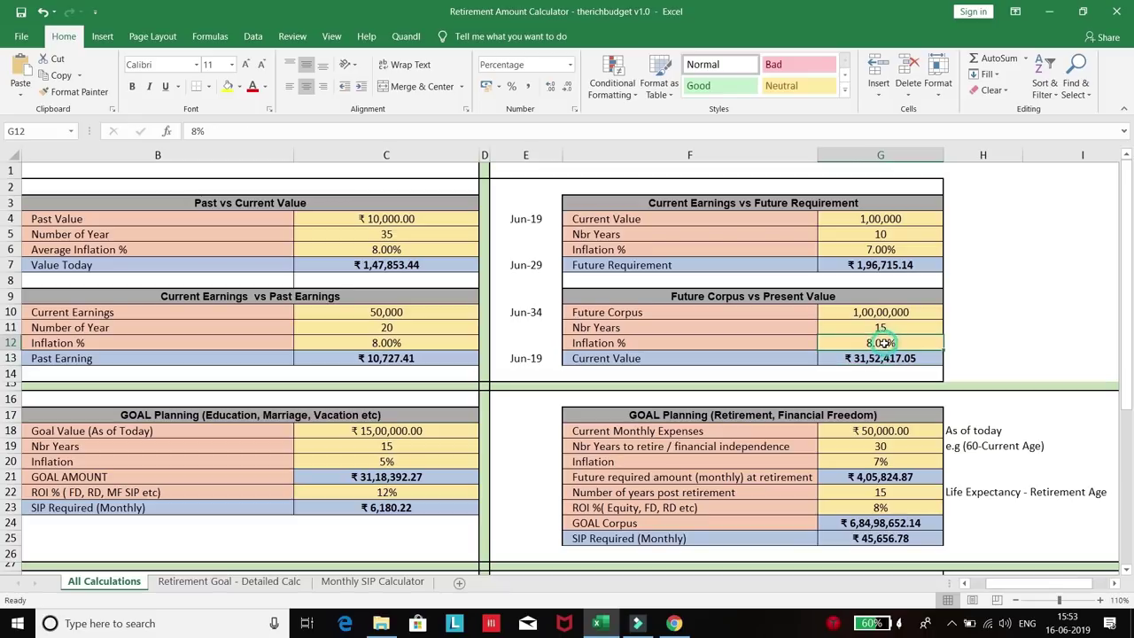
text(9)
key(Return)
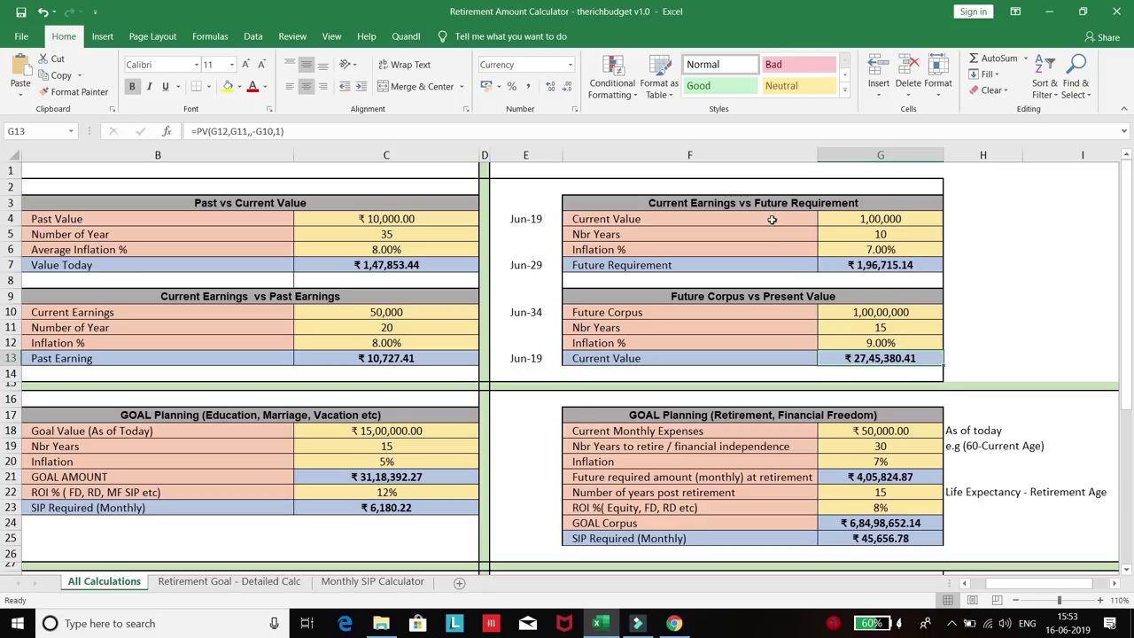
Enter ₹25,00,000 current value, 20 years and 8% inflation, giving ₹1,16,52,392.86 future requirement
click(886, 220)
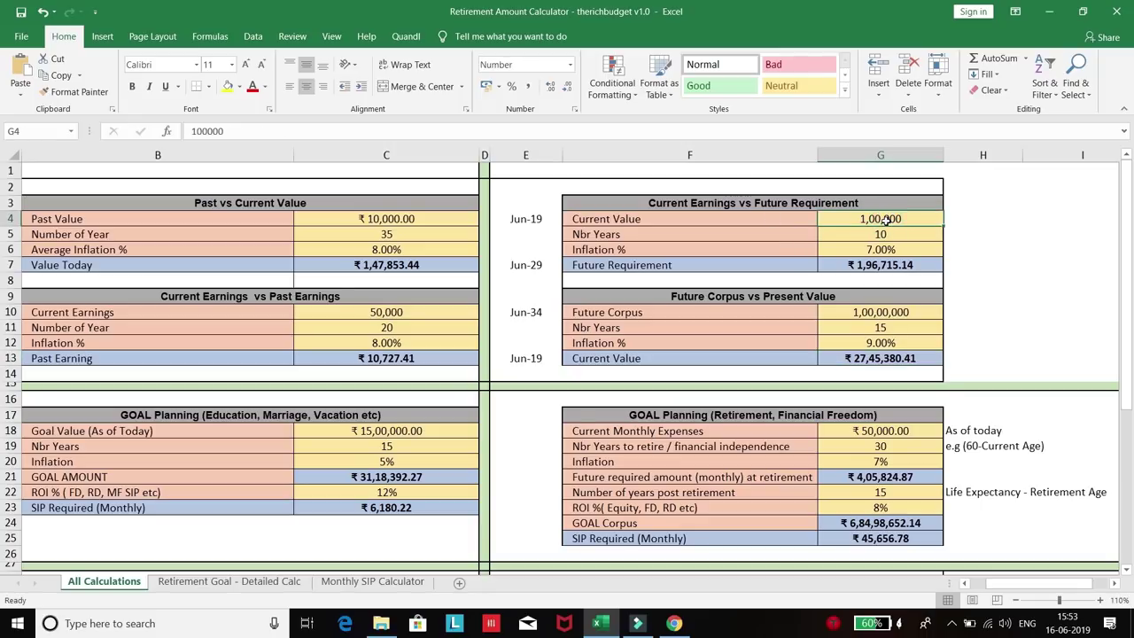
text(2500000)
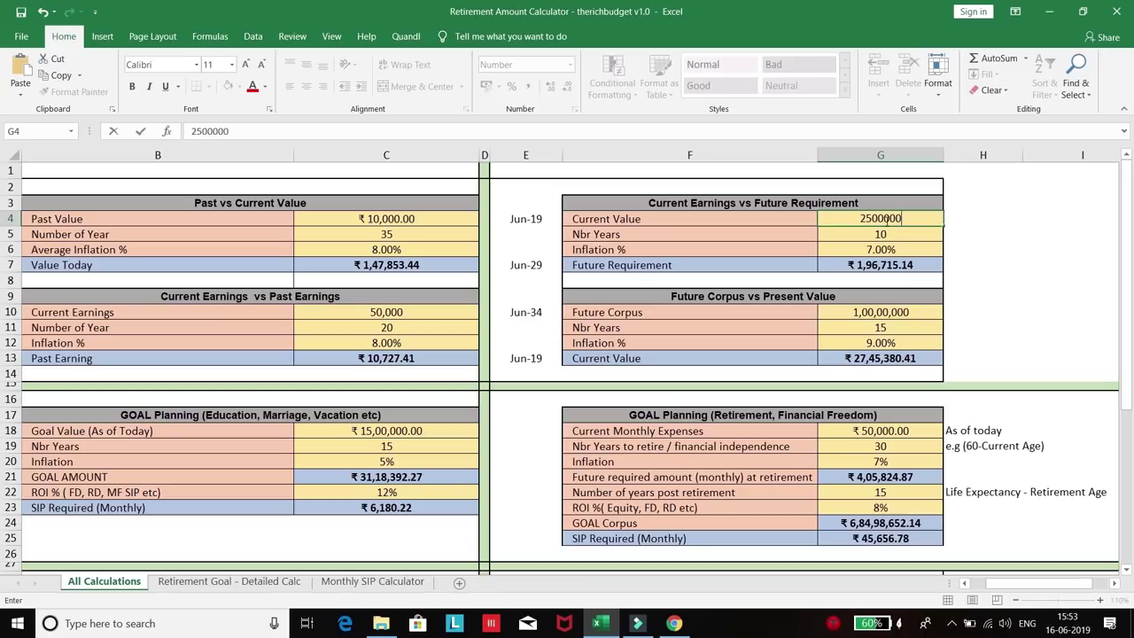
key(Return)
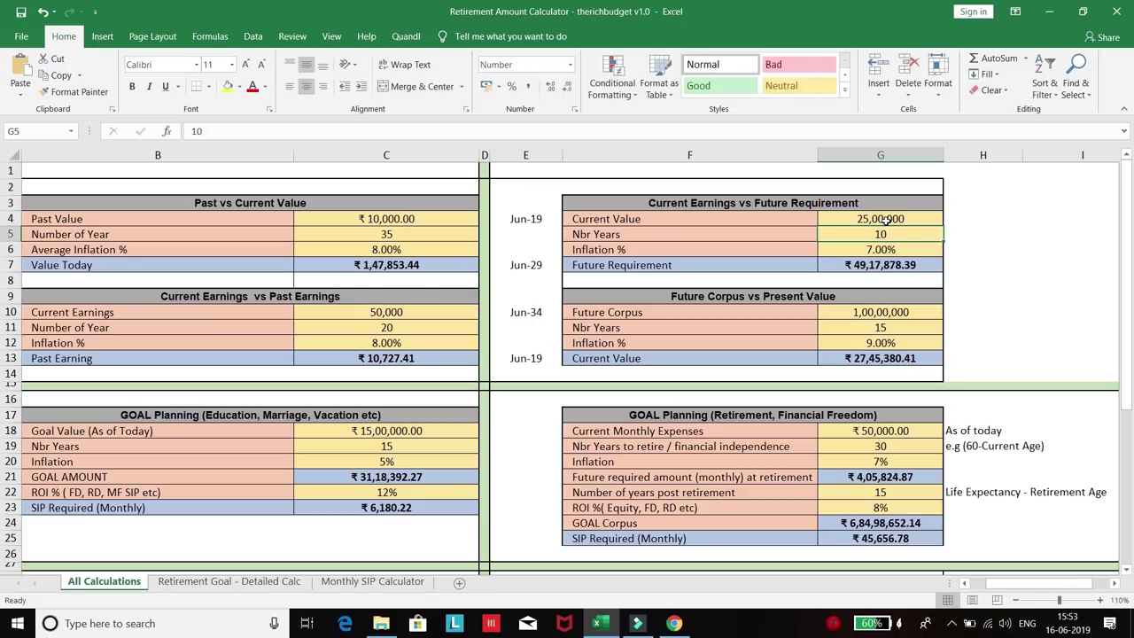
text(20)
key(Return)
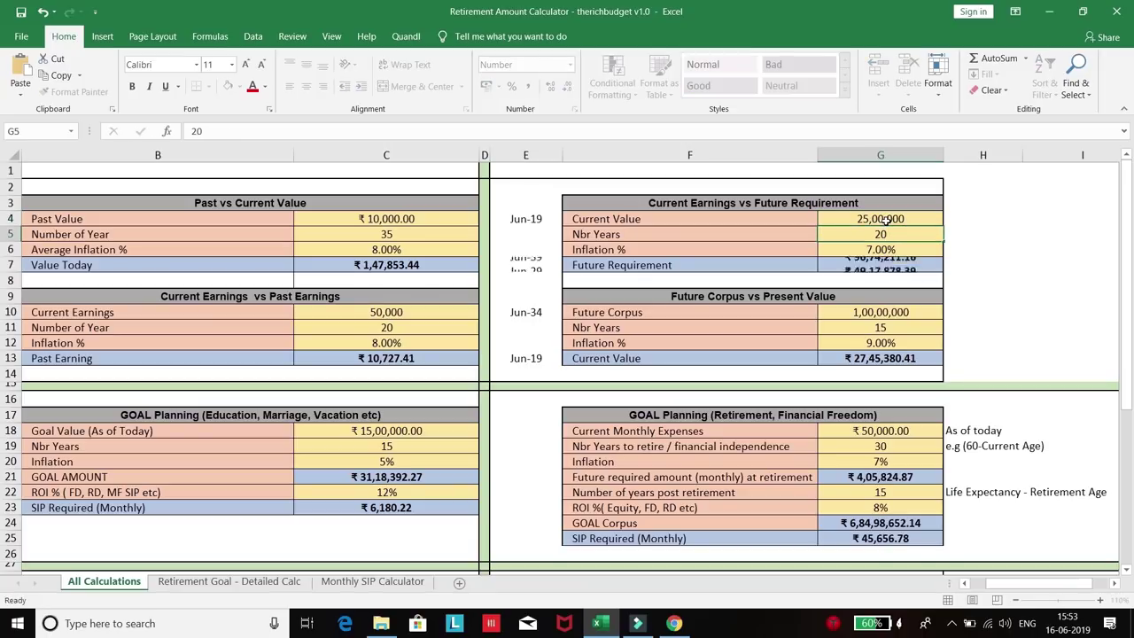
text(8)
key(Return)
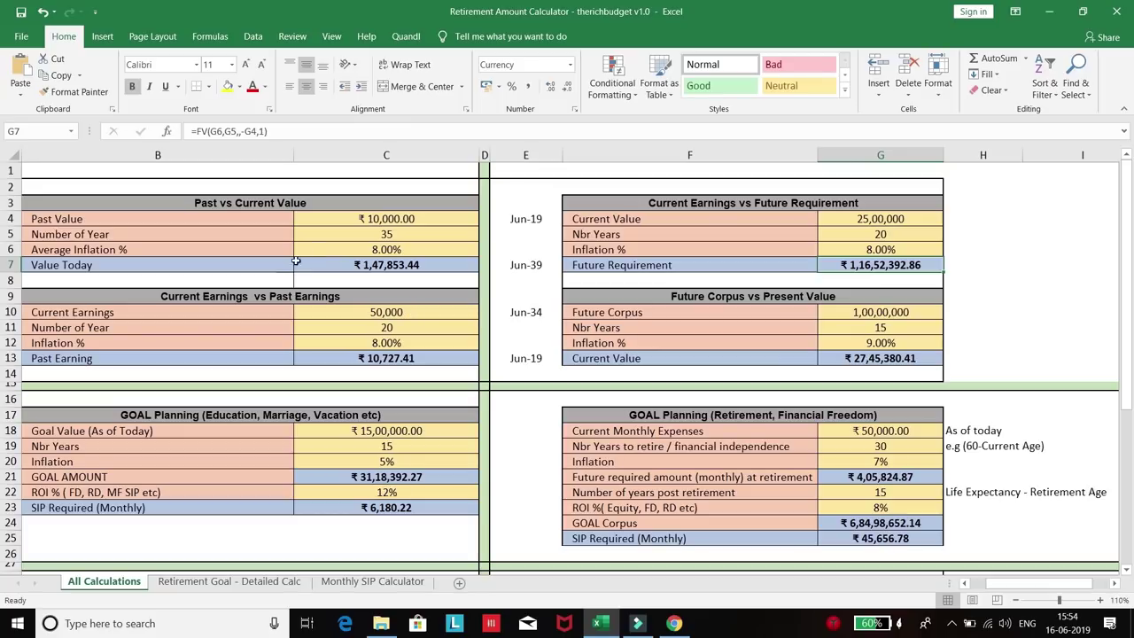
Review the Past vs Current Value table inputs and its GOAL AMOUNT formula
click(365, 219)
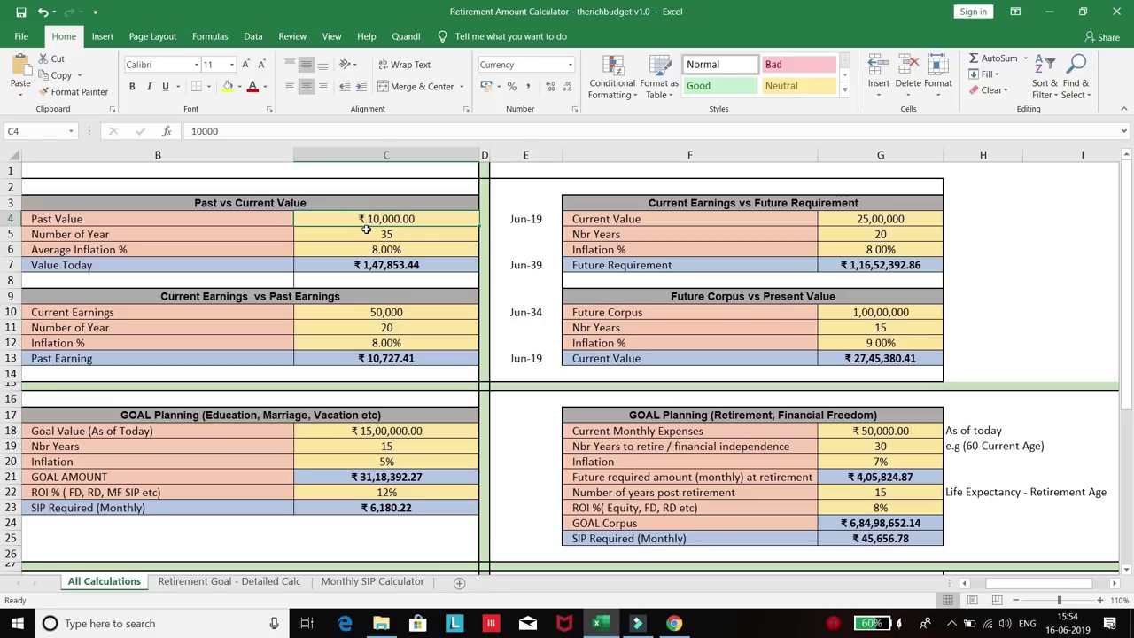
click(366, 231)
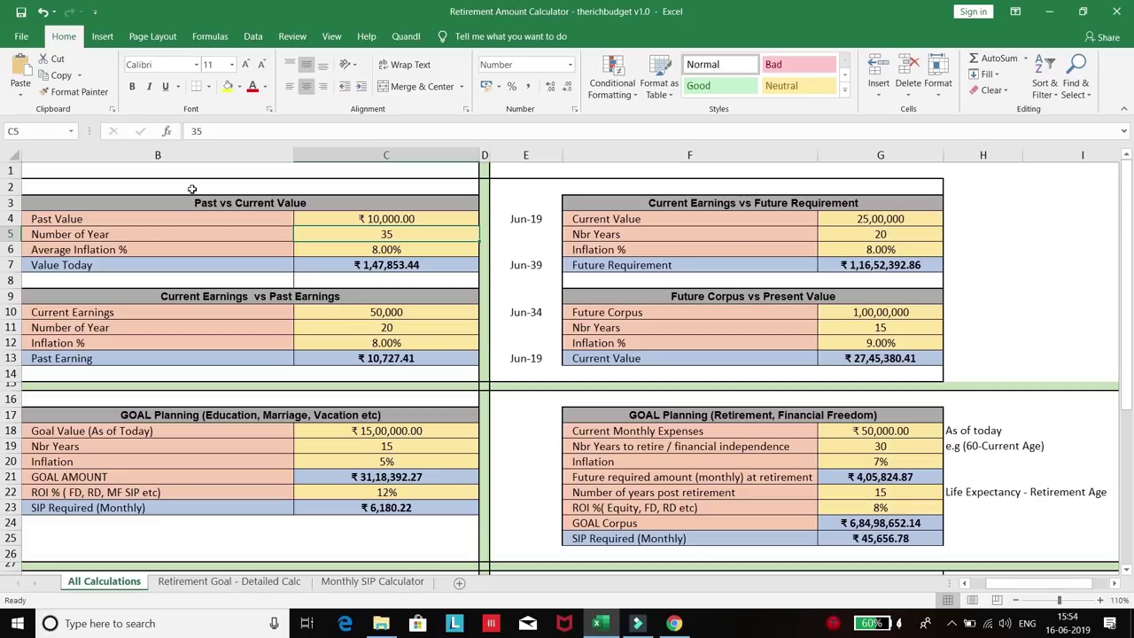
drag(193, 202, 283, 431)
click(345, 477)
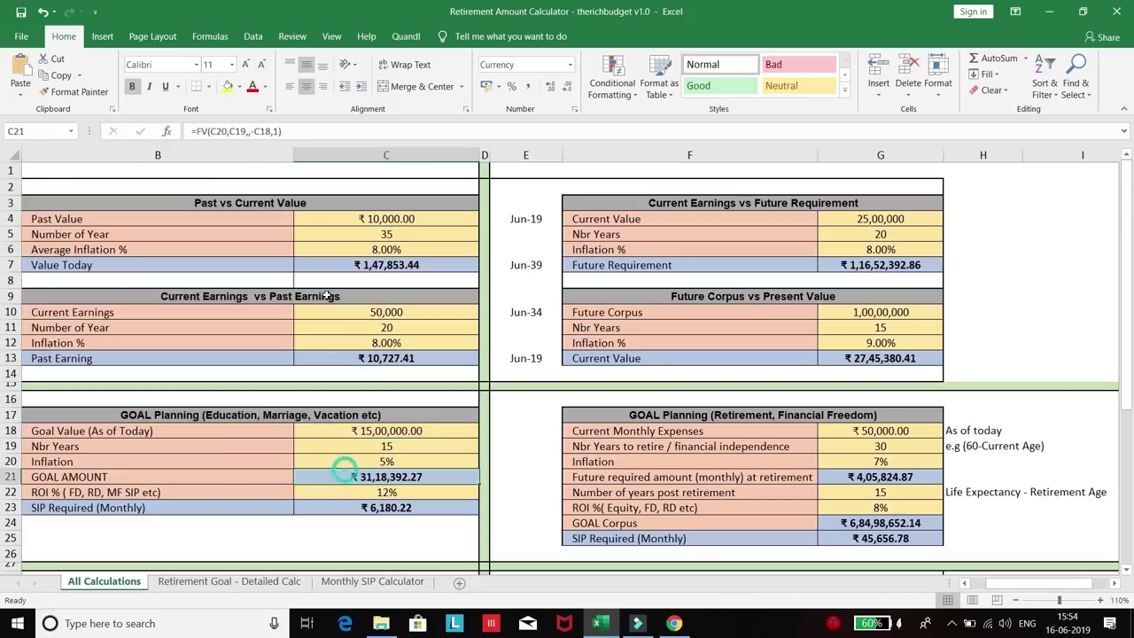
click(631, 524)
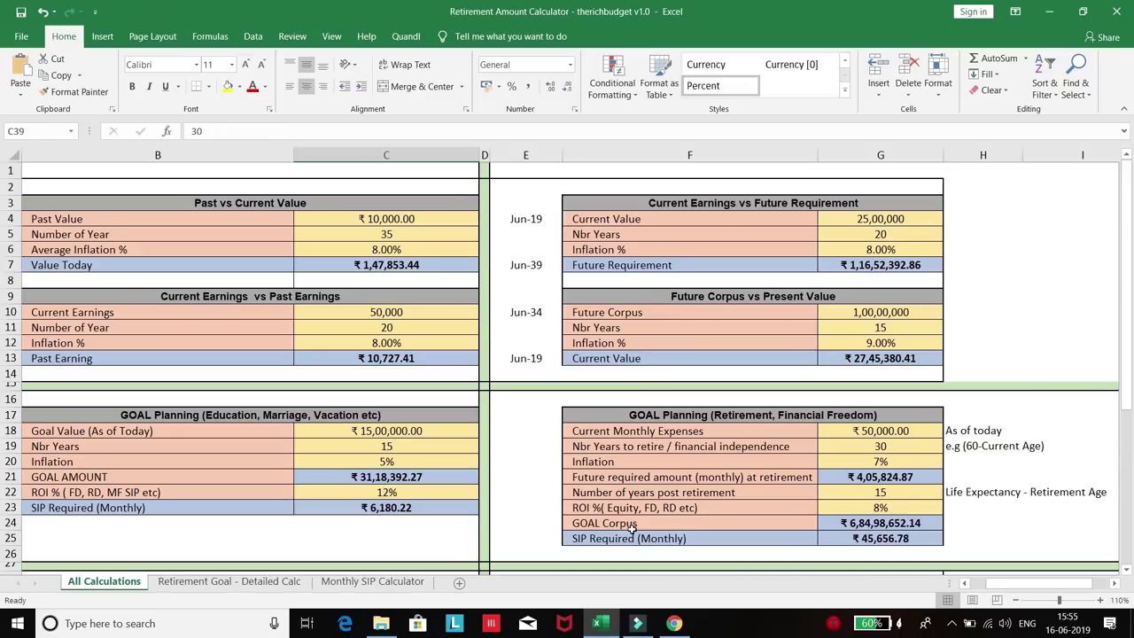
scroll(554, 473, down, 2)
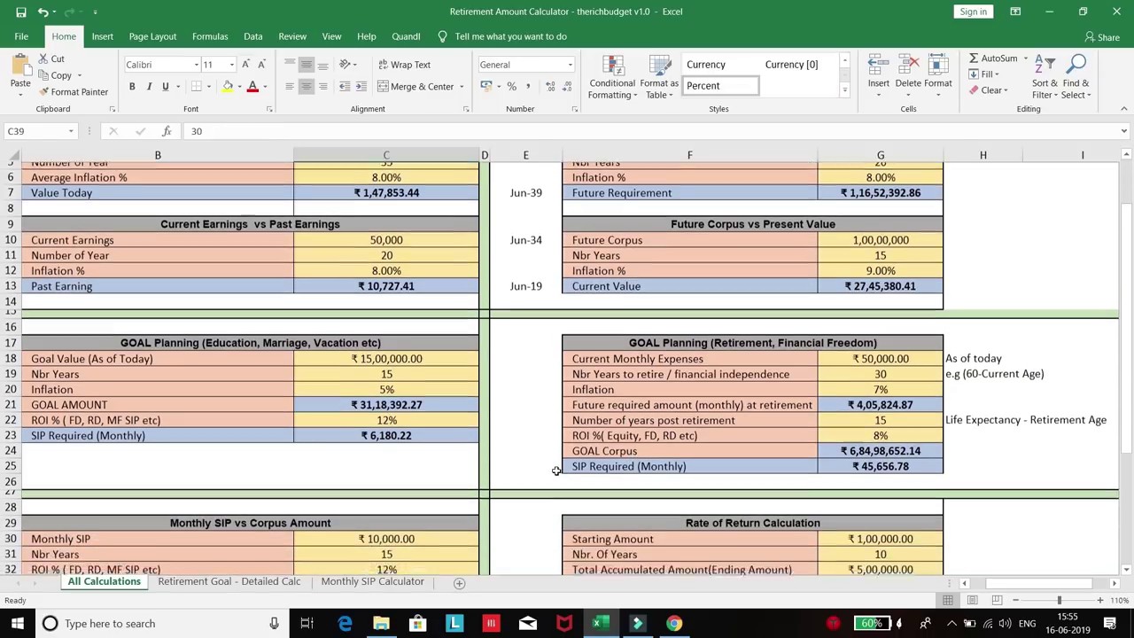
Open the Retirement Goal - Detailed Calc sheet to view the ₹3,15,93,154.76 corpus needed at 55
click(219, 581)
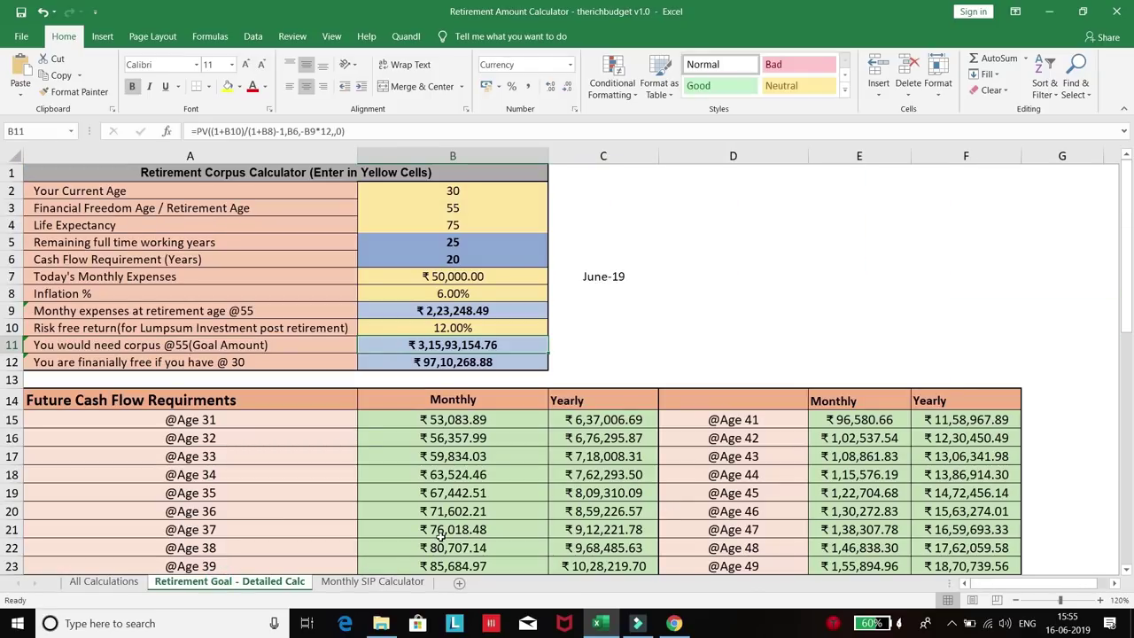
scroll(440, 535, down, 1)
scroll(440, 535, up, 1)
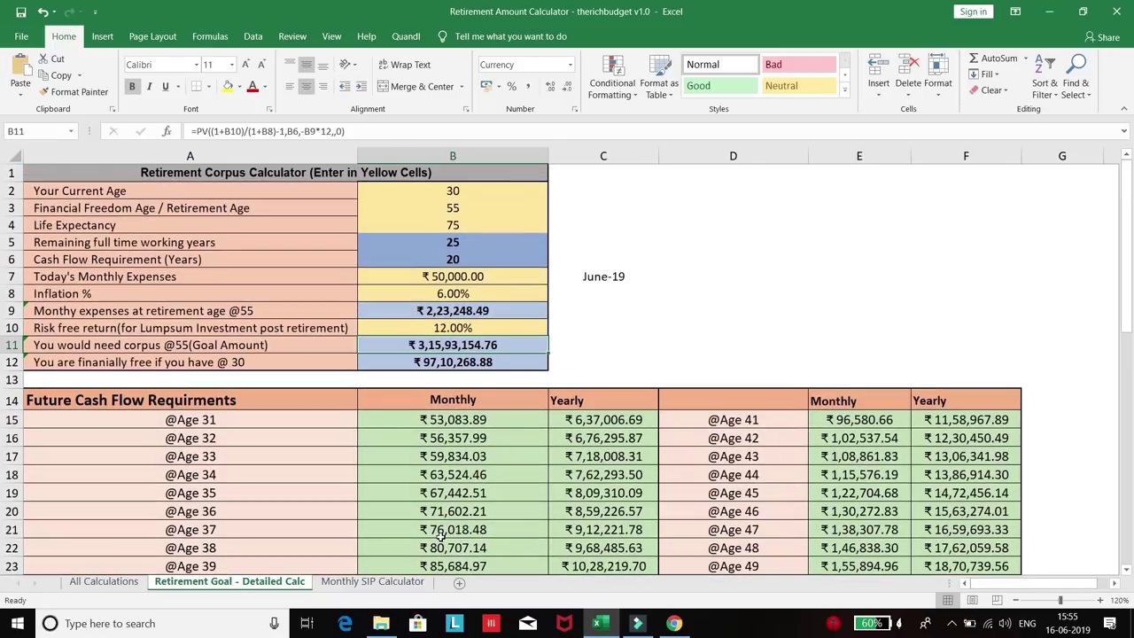